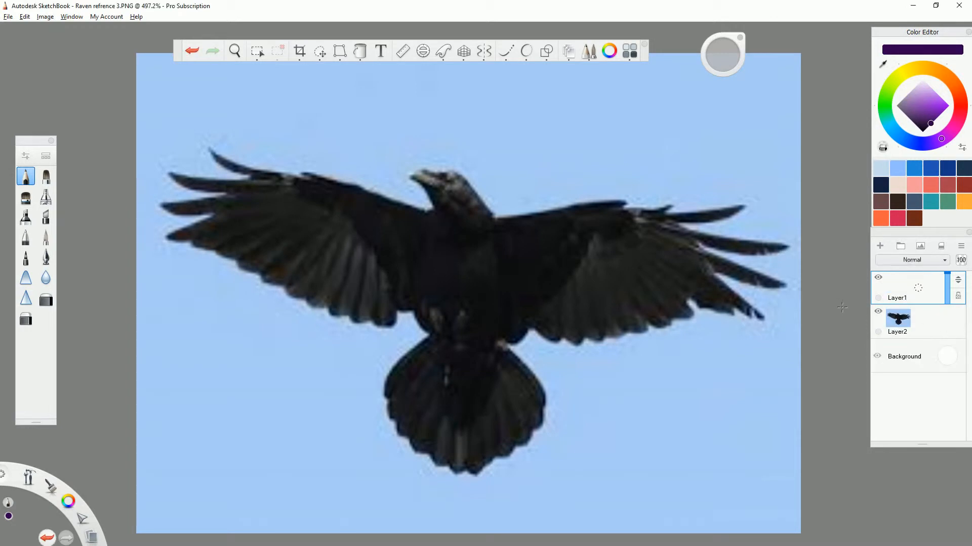
Set the brush color to a bright purple and trace the raven's head and the leading edge of the right-hand wing on Layer1.
scroll(617, 253, "up", 1)
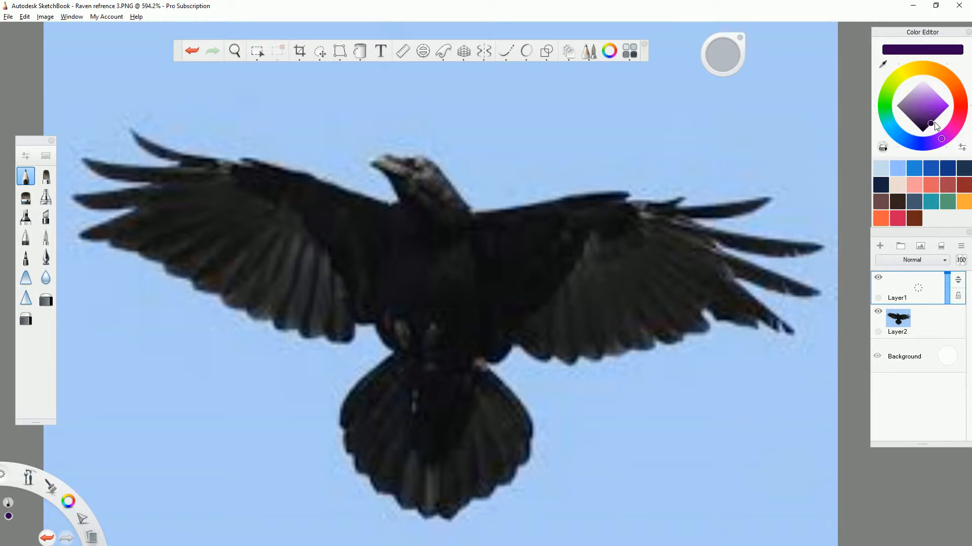
left_click_drag(934, 123, 970, 109)
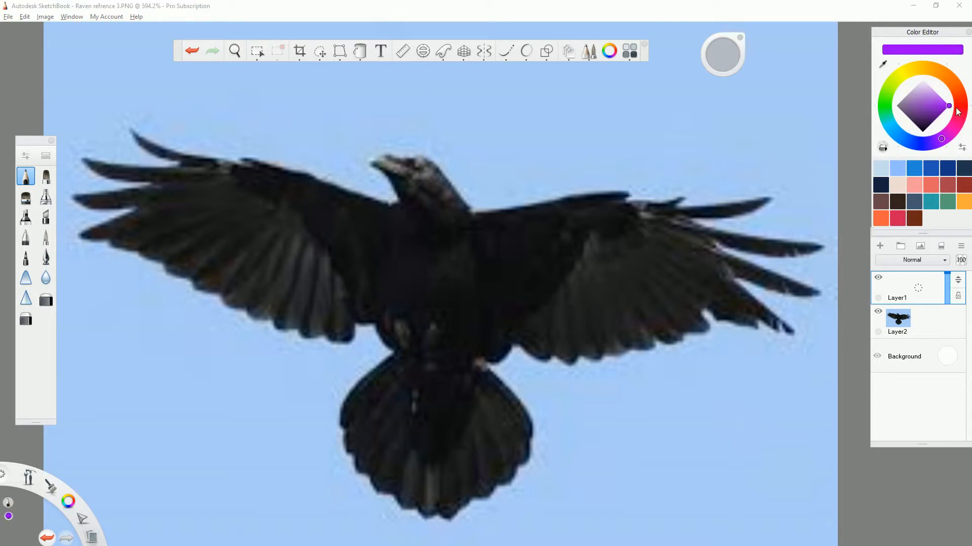
scroll(390, 151, "up", 2)
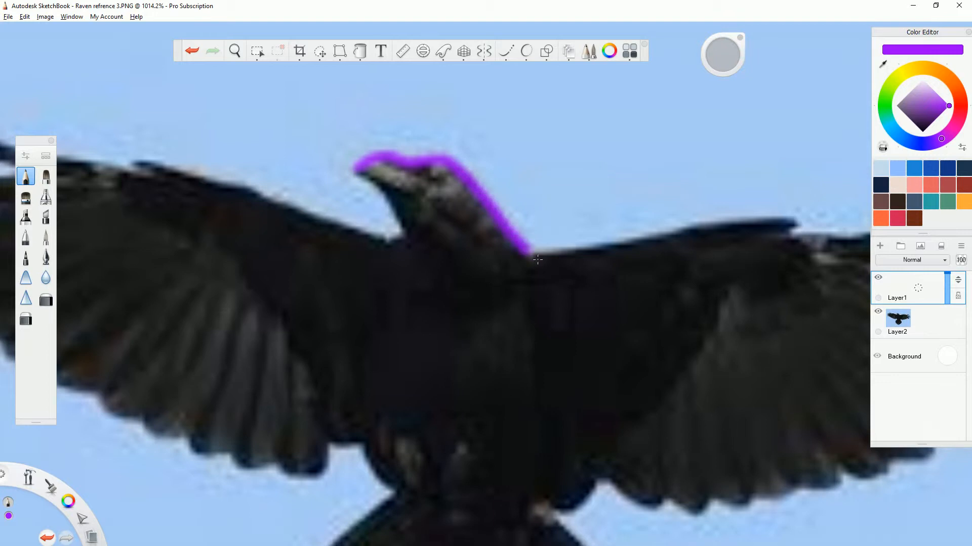
left_click_drag(597, 257, 715, 235)
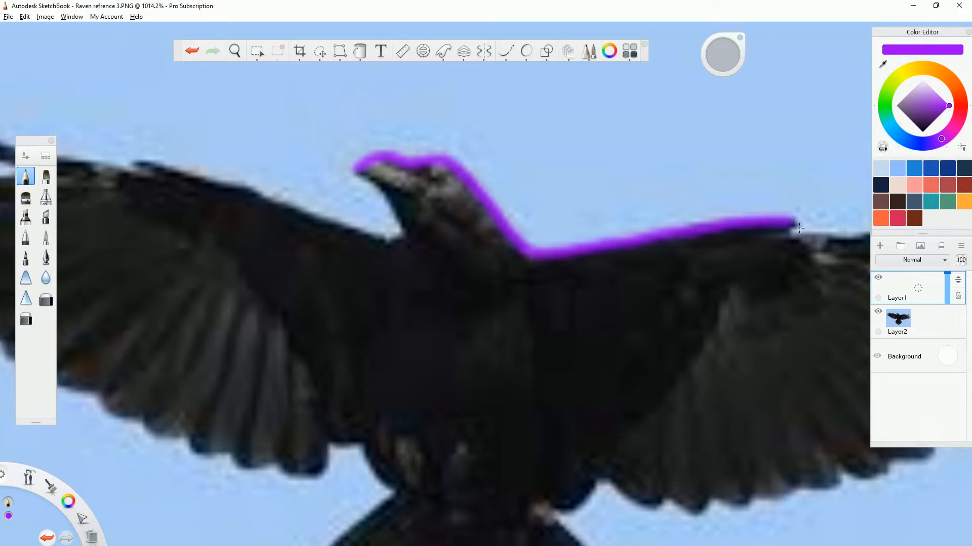
Extend the purple outline around the upper two tip feathers of the right-hand wing.
scroll(527, 267, "down", 4)
scroll(792, 258, "up", 6)
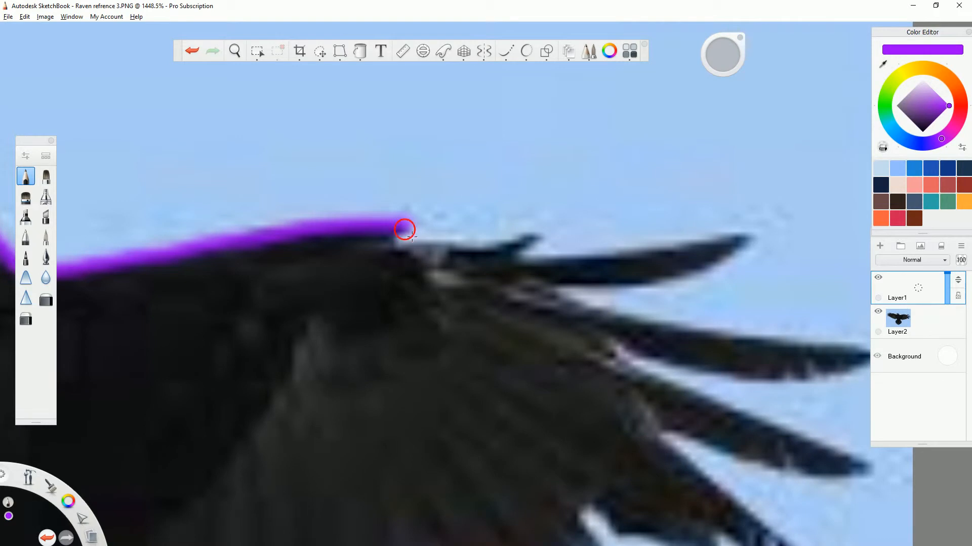
mouse_move(408, 249)
left_mouse_down()
mouse_move(542, 244)
mouse_move(530, 257)
mouse_move(552, 267)
mouse_move(755, 241)
mouse_move(701, 278)
mouse_move(547, 293)
mouse_move(670, 326)
mouse_move(886, 350)
mouse_move(866, 369)
mouse_move(801, 386)
mouse_move(632, 360)
left_mouse_up()
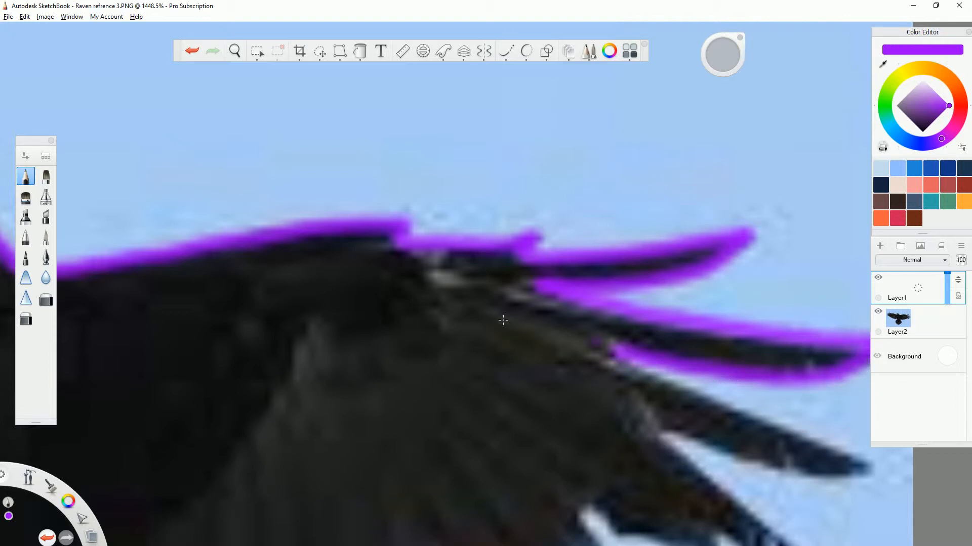
Trace the third tip feather of the right-hand wing, undoing and redrawing the stroke along its upper edge.
scroll(353, 294, "down", 5)
scroll(498, 440, "up", 4)
scroll(524, 289, "up", 2)
scroll(396, 139, "up", 3)
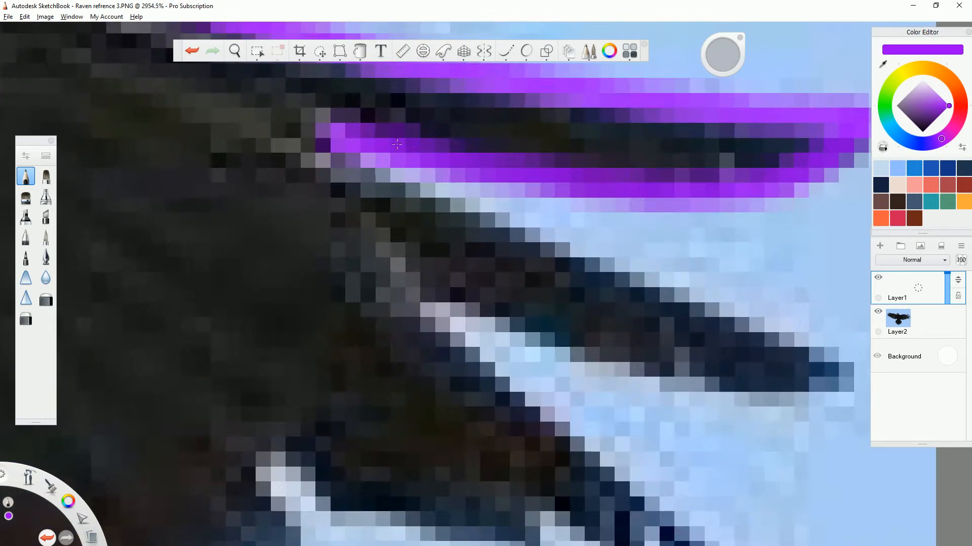
mouse_move(326, 131)
left_mouse_down()
mouse_move(429, 204)
mouse_move(514, 238)
mouse_move(783, 318)
left_mouse_up()
left_click(200, 50)
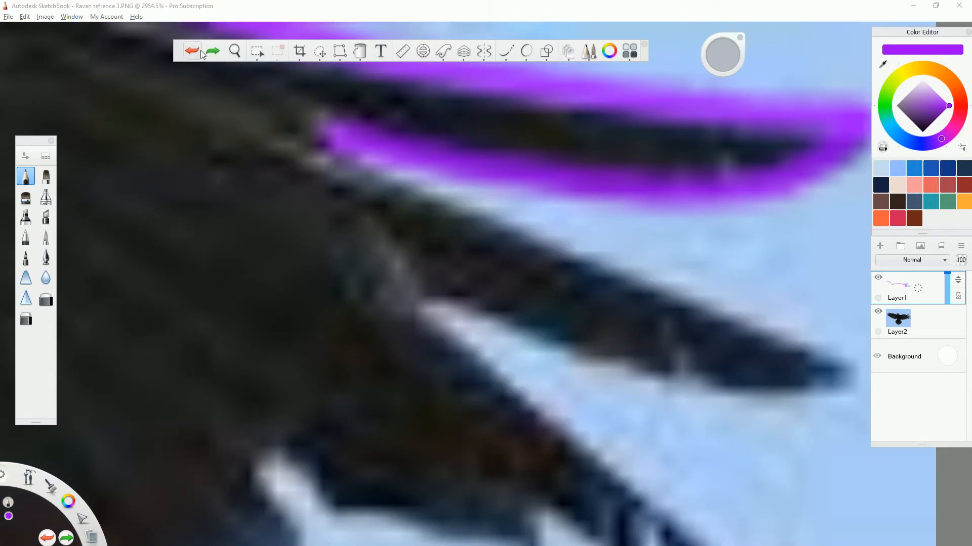
mouse_move(354, 147)
left_mouse_down()
mouse_move(542, 246)
mouse_move(806, 337)
left_mouse_up()
mouse_move(725, 307)
left_mouse_down()
mouse_move(873, 374)
mouse_move(716, 379)
mouse_move(546, 341)
mouse_move(450, 302)
mouse_move(435, 308)
mouse_move(439, 331)
mouse_move(473, 366)
mouse_move(607, 462)
left_mouse_up()
Outline the lowest tip feathers of the right-hand wing and begin its scalloped trailing edge.
scroll(364, 326, "down", 5)
scroll(384, 374, "up", 5)
mouse_move(461, 293)
left_mouse_down()
mouse_move(578, 394)
mouse_move(594, 420)
mouse_move(521, 413)
mouse_move(424, 364)
mouse_move(415, 365)
mouse_move(427, 394)
mouse_move(417, 415)
mouse_move(305, 376)
mouse_move(321, 370)
mouse_move(204, 364)
mouse_move(136, 320)
mouse_move(169, 374)
mouse_move(172, 404)
mouse_move(143, 426)
mouse_move(92, 428)
left_mouse_up()
scroll(76, 455, "down", 1)
left_click_drag(76, 458, 305, 395)
scroll(305, 395, "up", 1)
mouse_move(360, 349)
left_mouse_down()
mouse_move(308, 348)
mouse_move(274, 394)
mouse_move(235, 403)
mouse_move(193, 401)
mouse_move(147, 373)
mouse_move(146, 412)
mouse_move(128, 422)
left_mouse_up()
Trace the scalloped trailing edge of the right-hand wing inward to the notch near the body.
scroll(365, 316, "down", 5)
scroll(567, 290, "up", 5)
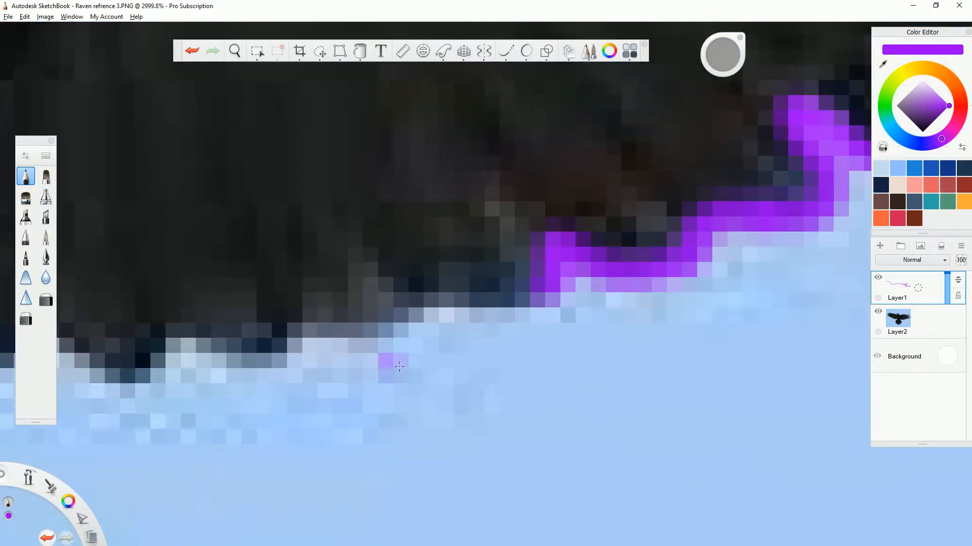
mouse_move(550, 297)
left_mouse_down()
mouse_move(472, 306)
mouse_move(408, 335)
mouse_move(286, 342)
left_mouse_up()
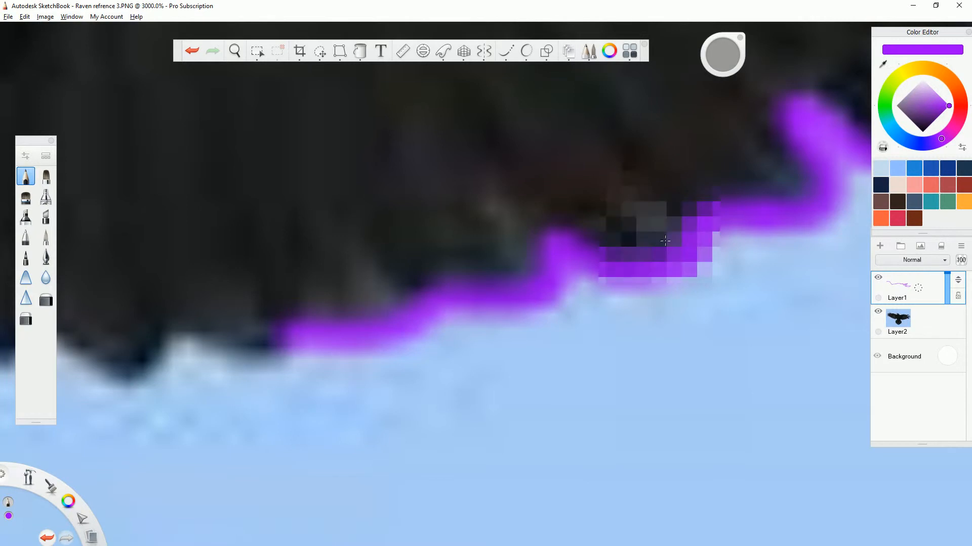
scroll(658, 227, "down", 5)
scroll(686, 233, "up", 5)
mouse_move(587, 257)
left_mouse_down()
mouse_move(572, 268)
mouse_move(506, 281)
mouse_move(468, 276)
mouse_move(434, 292)
mouse_move(268, 261)
mouse_move(137, 207)
mouse_move(104, 210)
mouse_move(71, 265)
left_mouse_up()
Connect the wing outline to the tail base and trace the upper right-hand edge of the tail.
scroll(674, 218, "down", 2)
scroll(673, 218, "down", 1)
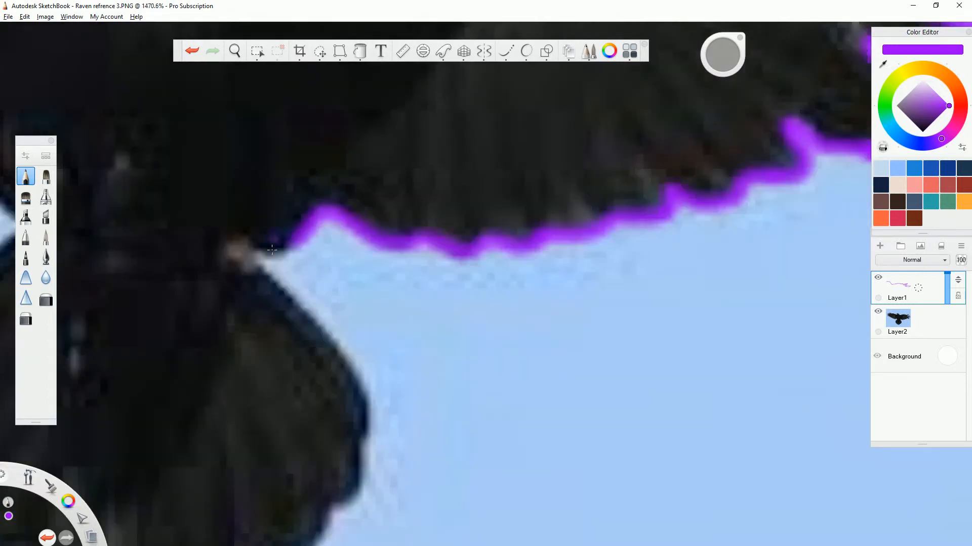
scroll(299, 266, "up", 3)
mouse_move(300, 267)
left_mouse_down()
mouse_move(247, 261)
mouse_move(212, 290)
mouse_move(265, 310)
mouse_move(316, 349)
mouse_move(388, 434)
left_mouse_up()
scroll(258, 278, "down", 2)
scroll(351, 209, "up", 2)
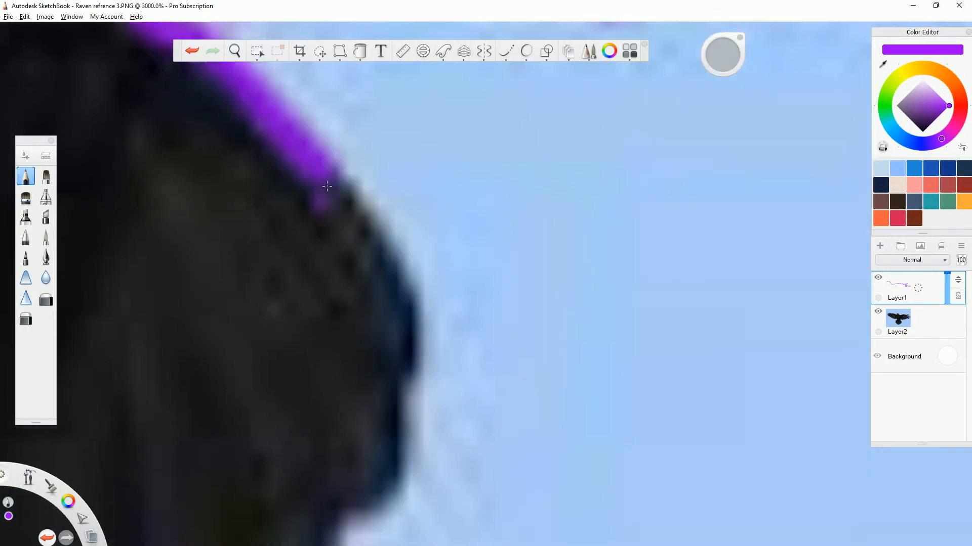
mouse_move(352, 209)
left_mouse_down()
mouse_move(407, 310)
mouse_move(422, 390)
left_mouse_up()
Trace the right-hand side and the scalloped lower edge of the tail around to its left-hand side.
scroll(547, 277, "down", 3)
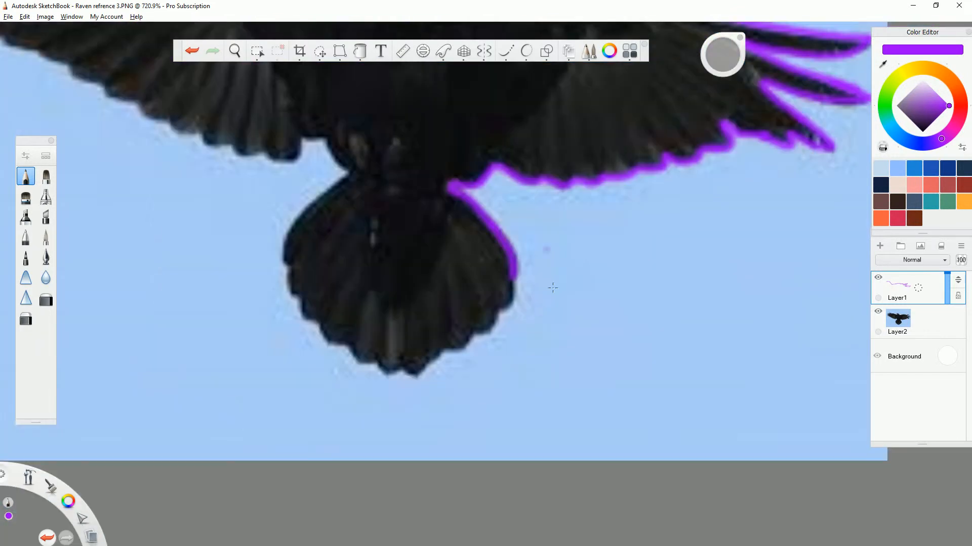
scroll(550, 159, "up", 2)
left_click_drag(529, 188, 531, 249)
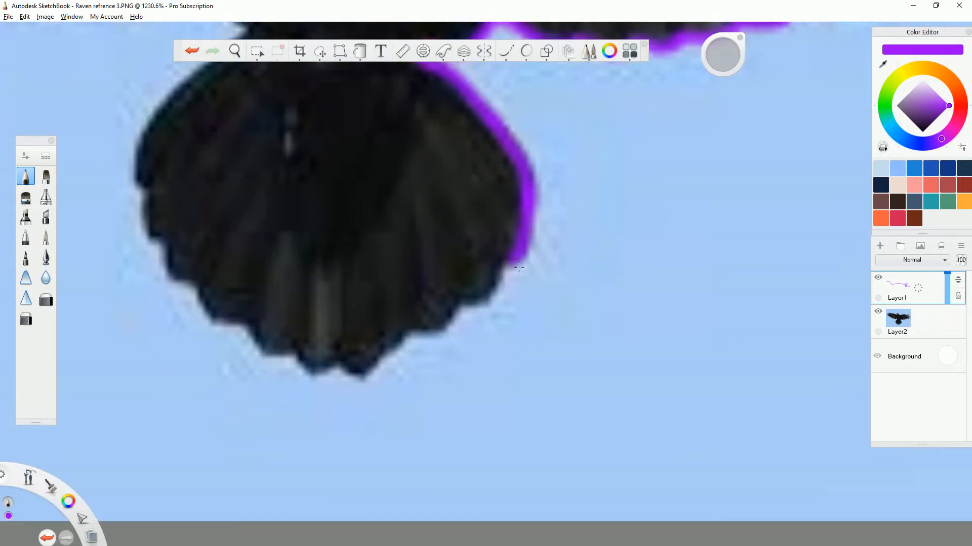
mouse_move(513, 280)
left_mouse_down()
mouse_move(498, 308)
mouse_move(466, 314)
left_mouse_up()
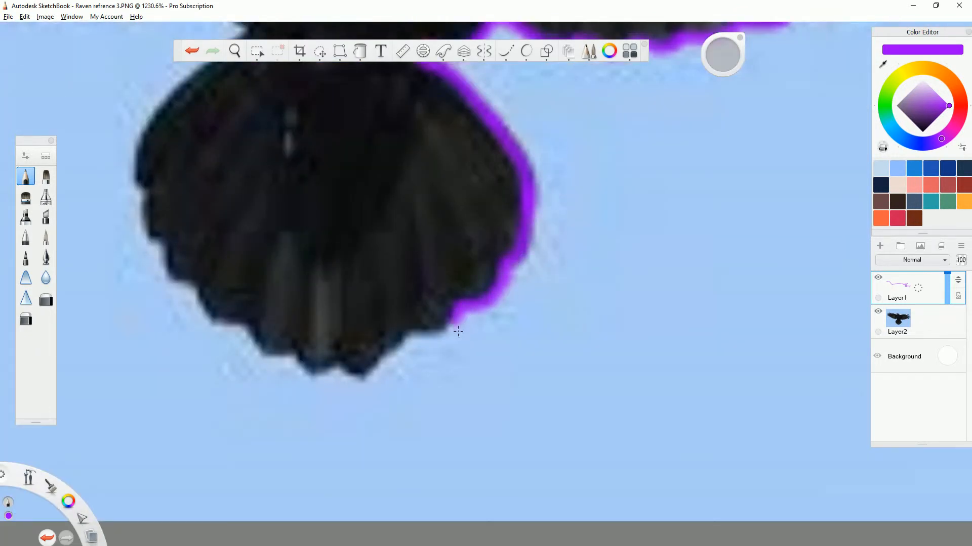
mouse_move(435, 342)
left_mouse_down()
mouse_move(377, 386)
mouse_move(313, 382)
mouse_move(299, 362)
mouse_move(269, 363)
mouse_move(249, 338)
mouse_move(222, 332)
mouse_move(172, 281)
mouse_move(158, 231)
left_mouse_up()
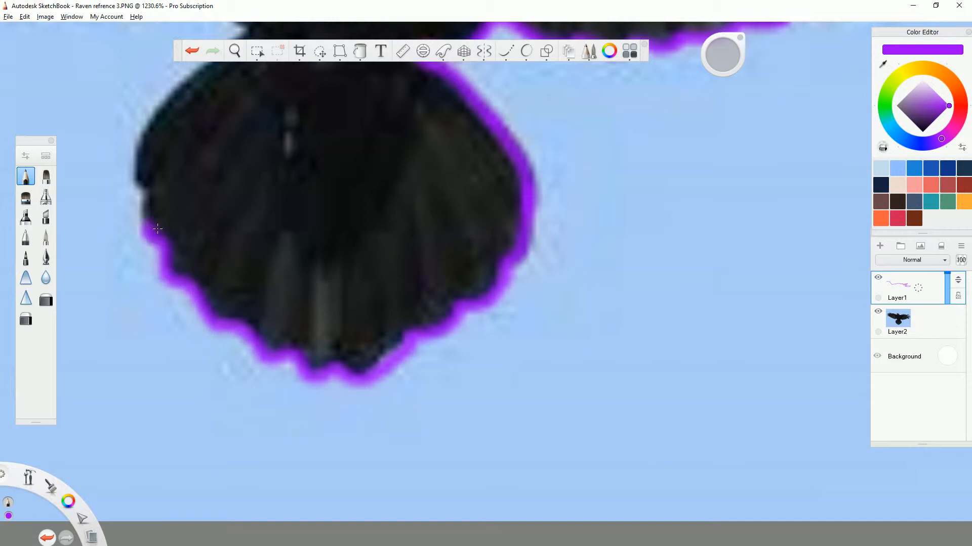
Outline the tail's upper left-hand edge up to the body, undoing and redrawing the first stroke.
scroll(559, 215, "down", 10)
scroll(503, 130, "up", 9)
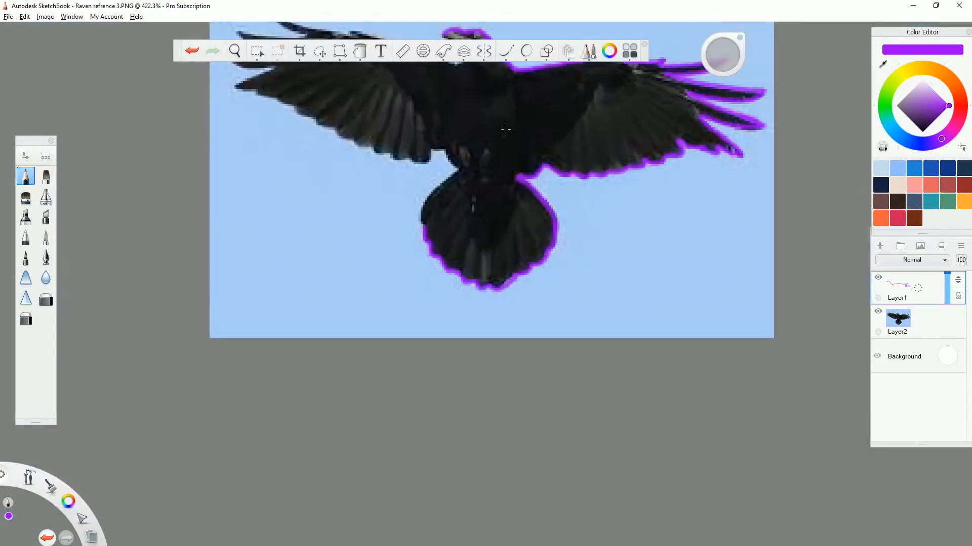
left_click_drag(359, 411, 373, 383)
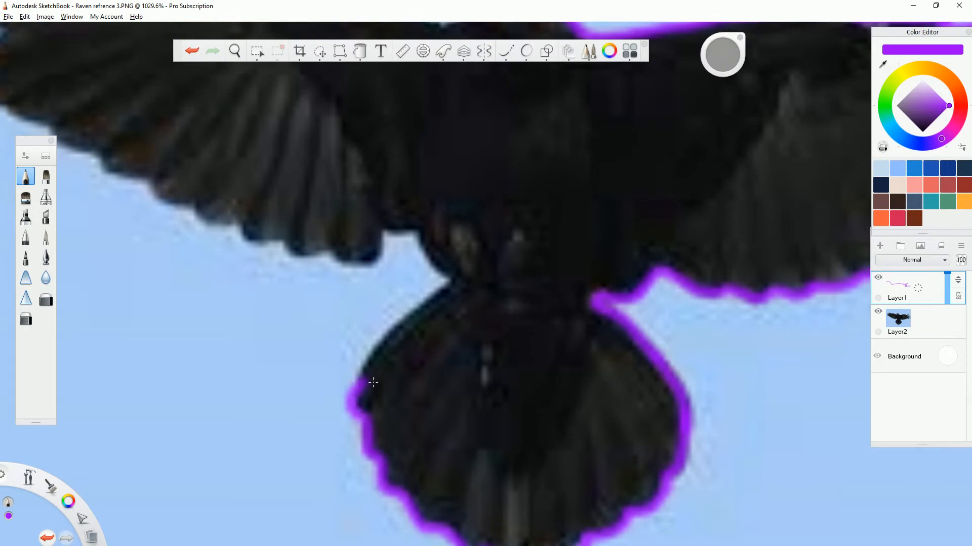
left_click(190, 52)
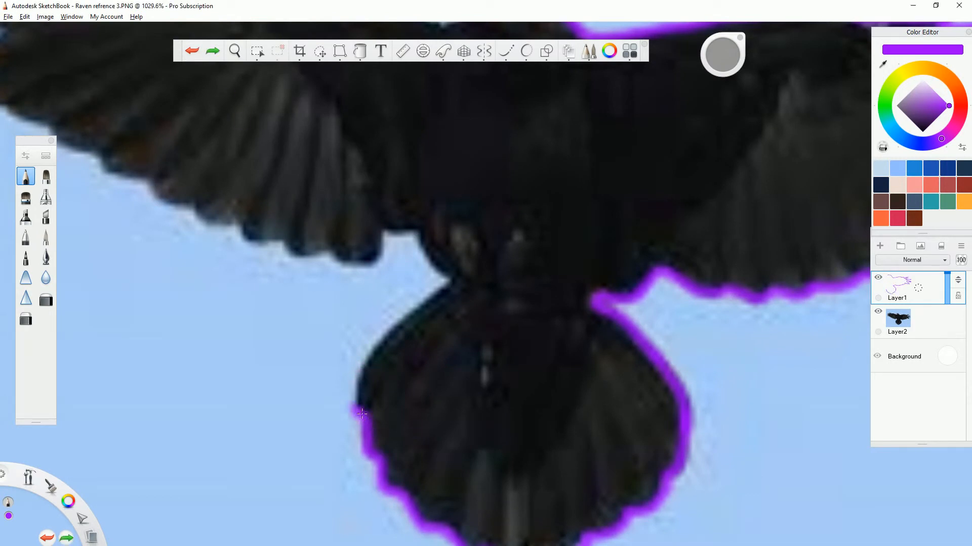
mouse_move(364, 396)
left_mouse_down()
mouse_move(367, 366)
mouse_move(390, 337)
mouse_move(453, 290)
left_mouse_up()
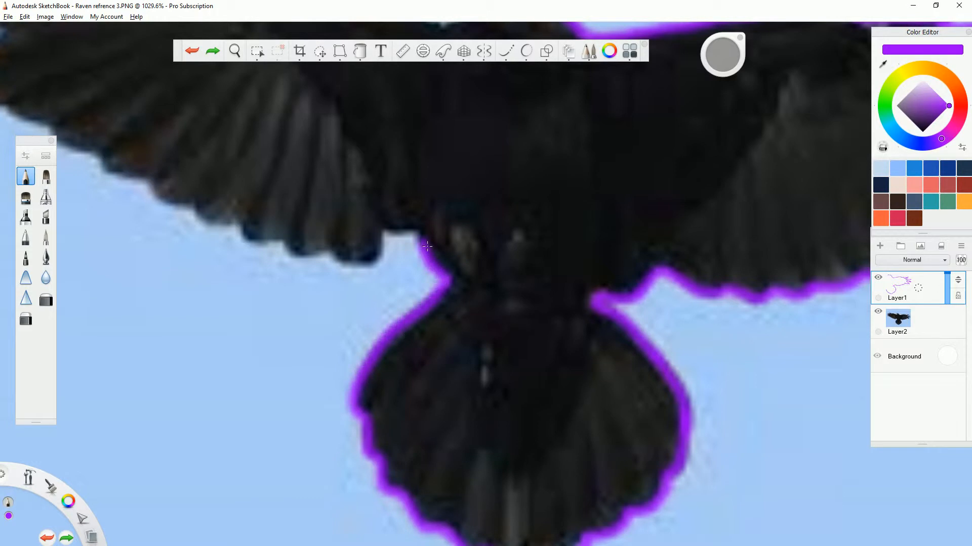
Trace the scalloped trailing edge of the left-hand wing from the body out to its tip feathers.
left_click_drag(380, 269, 356, 272)
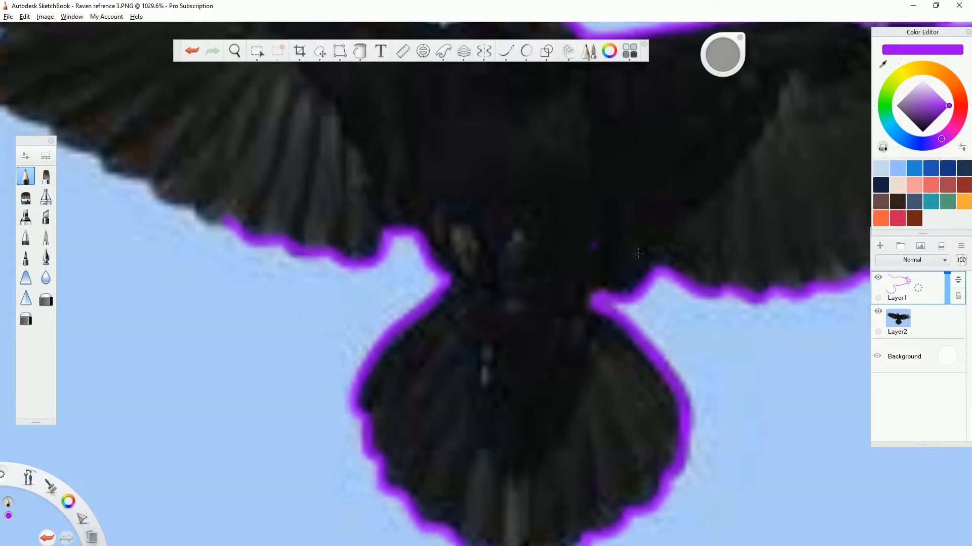
scroll(719, 301, "down", 5)
scroll(568, 202, "up", 4)
scroll(511, 330, "up", 4)
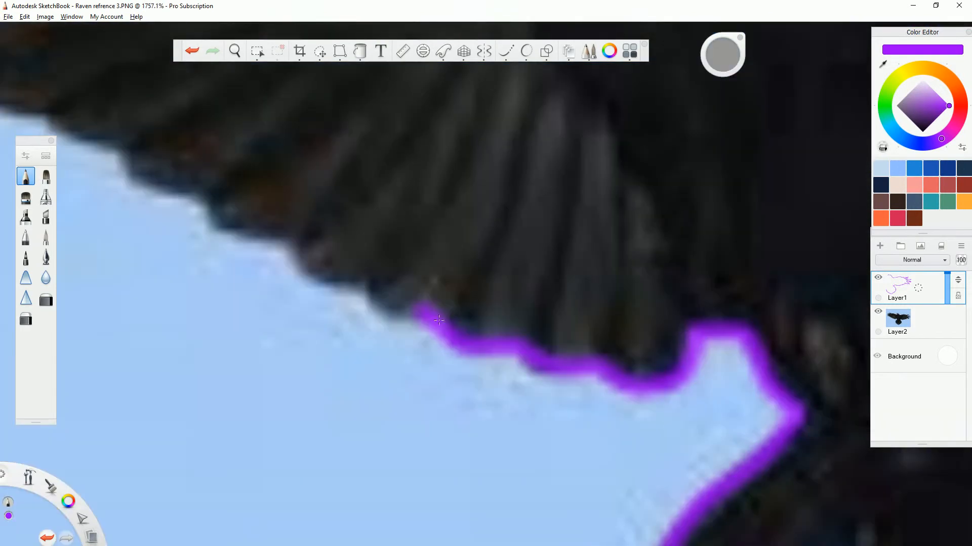
mouse_move(442, 322)
left_mouse_down()
mouse_move(392, 320)
mouse_move(339, 284)
left_mouse_up()
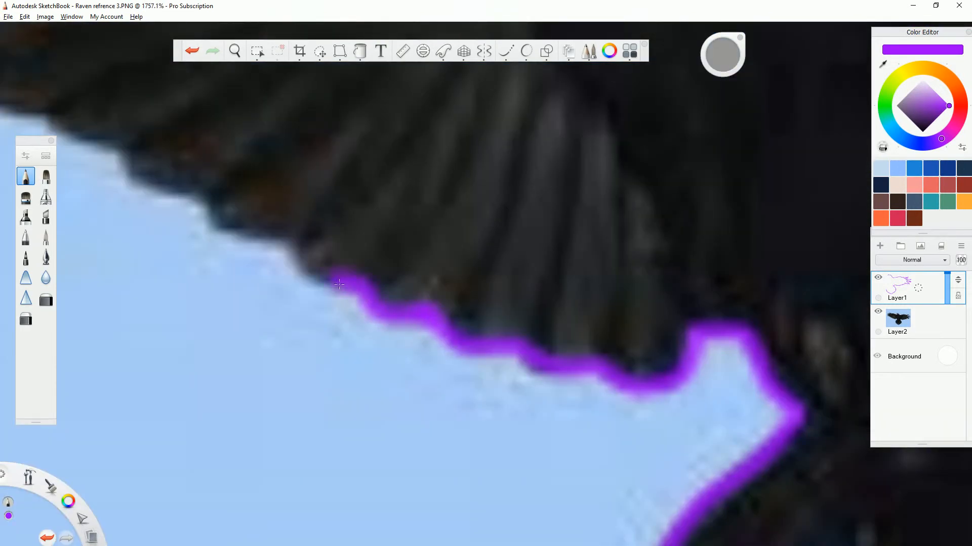
left_click_drag(295, 247, 229, 237)
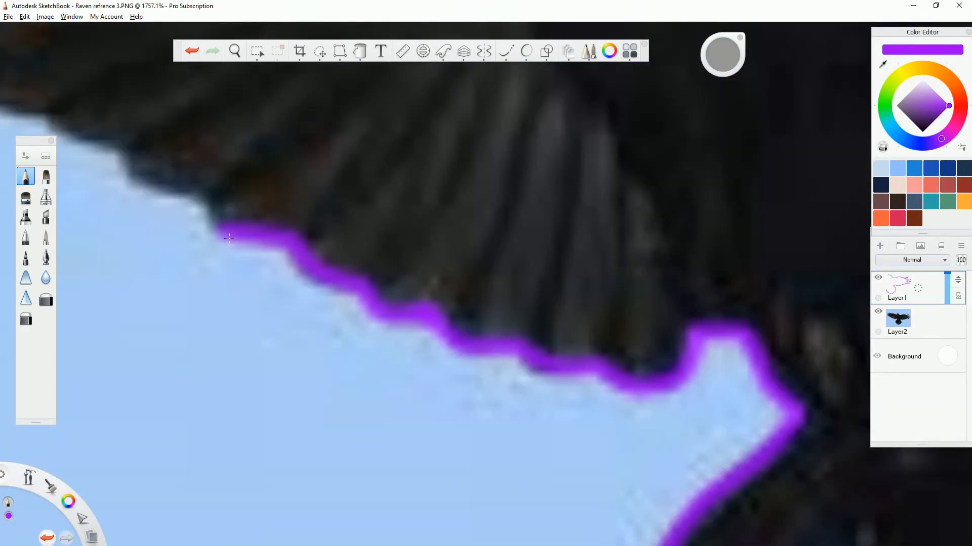
scroll(609, 290, "down", 4)
scroll(377, 184, "up", 5)
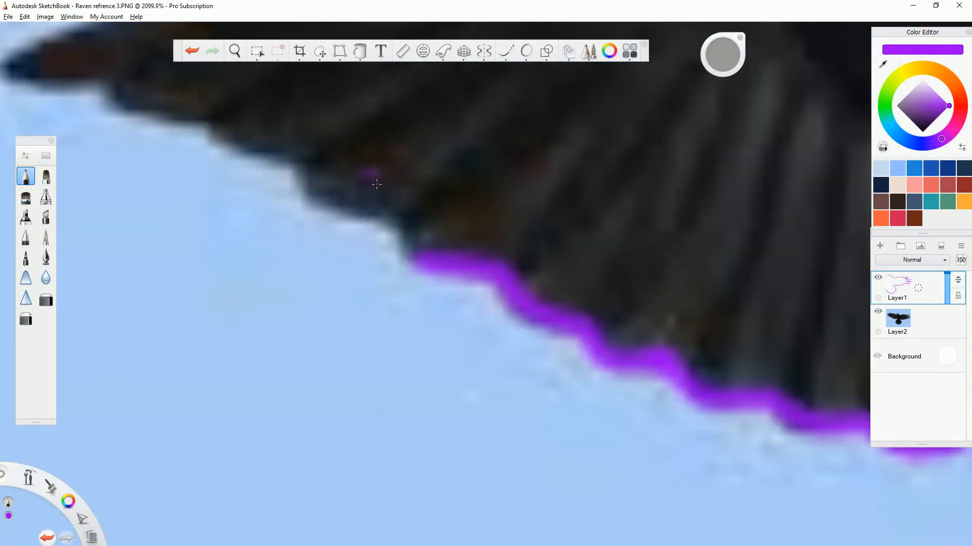
mouse_move(416, 261)
left_mouse_down()
mouse_move(312, 210)
mouse_move(288, 172)
mouse_move(217, 158)
mouse_move(178, 133)
mouse_move(126, 120)
mouse_move(97, 96)
left_mouse_up()
Outline the tip feathers of the left-hand wing and the outer part of its leading edge.
scroll(114, 111, "down", 5)
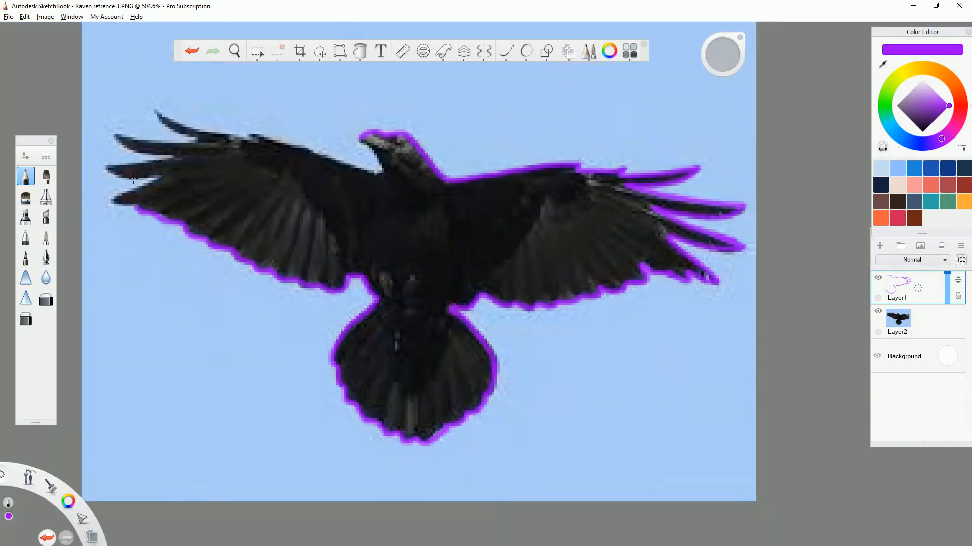
scroll(216, 232, "up", 5)
mouse_move(273, 354)
left_mouse_down()
mouse_move(205, 359)
mouse_move(176, 350)
mouse_move(176, 332)
mouse_move(296, 288)
mouse_move(360, 246)
mouse_move(179, 239)
mouse_move(160, 200)
mouse_move(309, 184)
mouse_move(436, 143)
mouse_move(265, 132)
mouse_move(219, 109)
mouse_move(193, 71)
mouse_move(345, 100)
mouse_move(430, 103)
mouse_move(516, 76)
left_mouse_up()
scroll(466, 302, "down", 5)
scroll(466, 302, "up", 5)
mouse_move(304, 377)
left_mouse_down()
mouse_move(210, 329)
mouse_move(166, 289)
mouse_move(316, 332)
mouse_move(531, 362)
mouse_move(581, 359)
mouse_move(629, 380)
left_mouse_up()
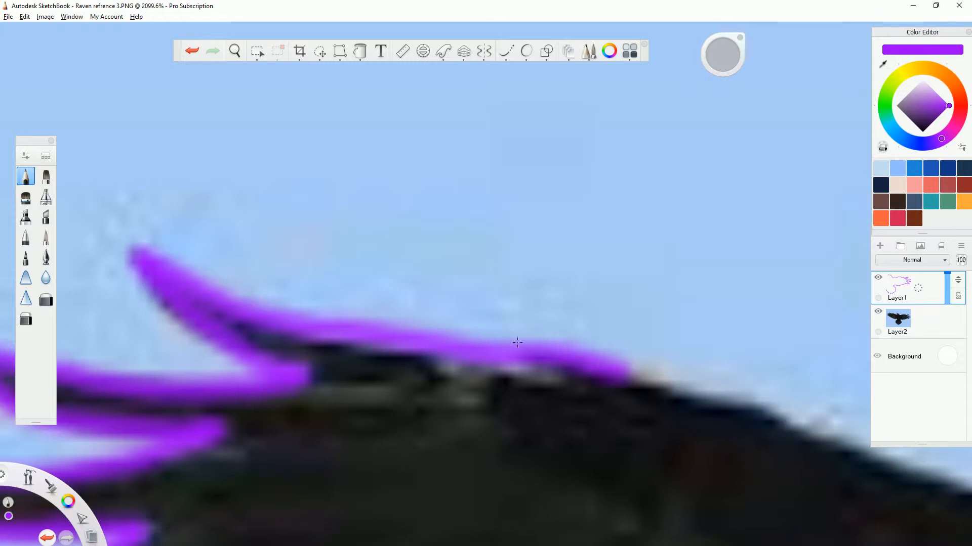
Close the outline by tracing the left-hand wing's leading edge inward to the neck and beak.
scroll(427, 354, "down", 3)
scroll(427, 354, "up", 2)
mouse_move(549, 276)
left_mouse_down()
mouse_move(588, 317)
mouse_move(608, 378)
mouse_move(582, 379)
mouse_move(281, 277)
left_mouse_up()
Hide the reference photo on Layer2 and inspect the purple outline by itself.
scroll(329, 365, "down", 6)
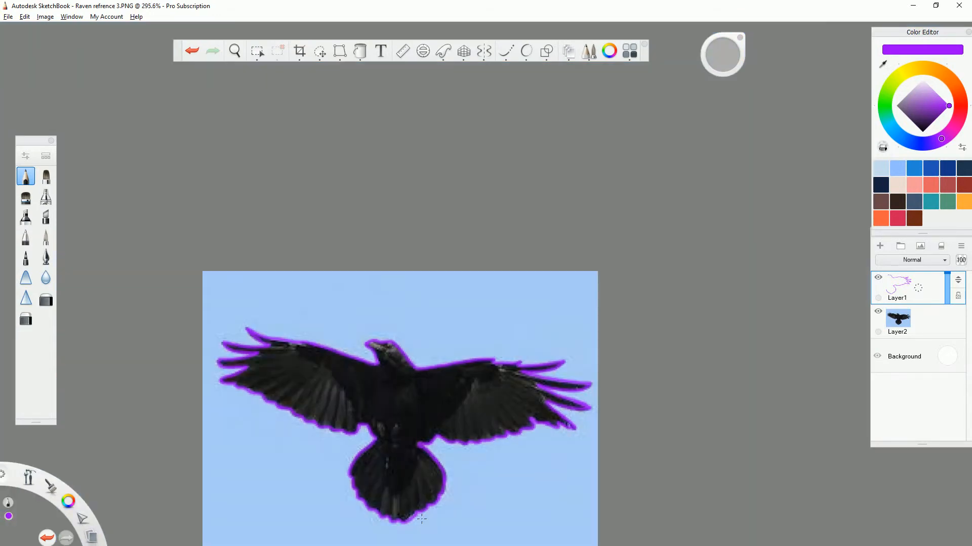
scroll(422, 519, "up", 4)
left_click(879, 312)
scroll(441, 263, "down", 2)
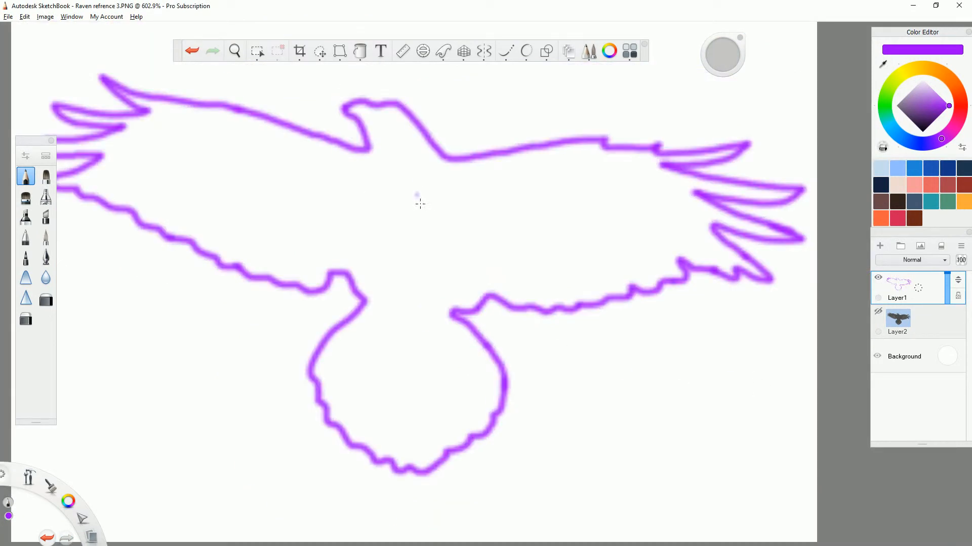
scroll(351, 373, "down", 3)
scroll(369, 245, "up", 4)
scroll(432, 284, "down", 2)
scroll(390, 403, "up", 1)
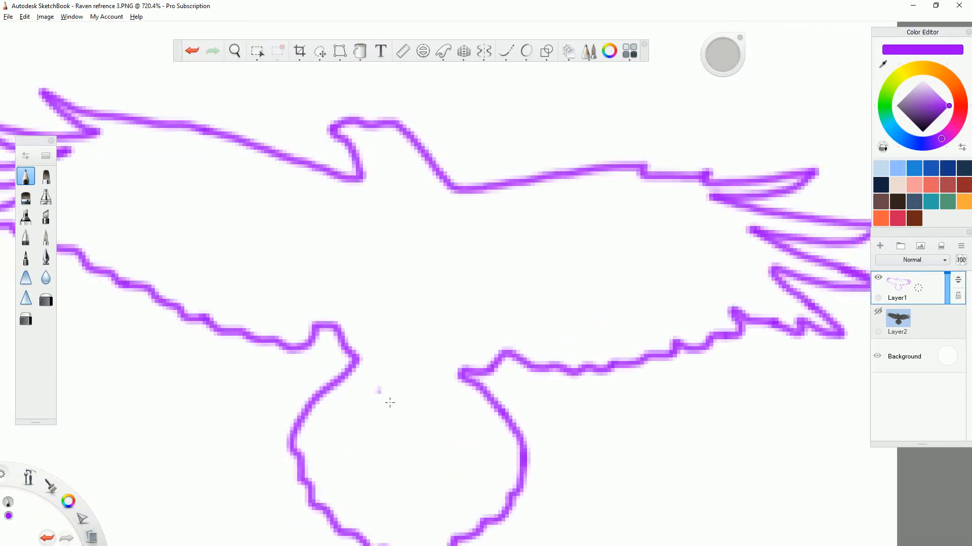
Try the Rectangle shape tool inside the left-hand wing outline and undo the rectangle.
left_click(549, 51)
left_click(288, 72)
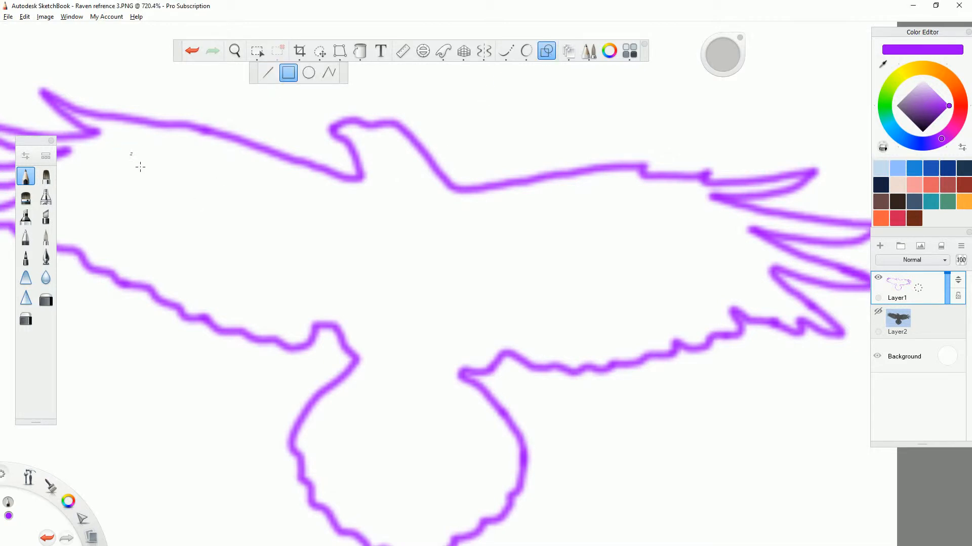
left_click_drag(153, 200, 153, 200)
left_click(191, 52)
Switch to the Polyline tool, test it with a small diamond inside the left-hand wing, and undo the diamond.
left_click(331, 73)
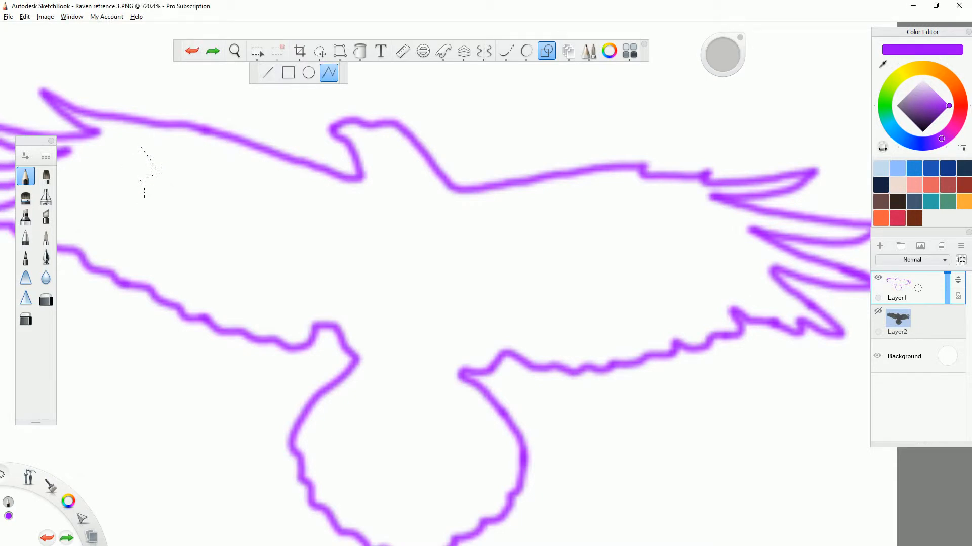
left_click(149, 152)
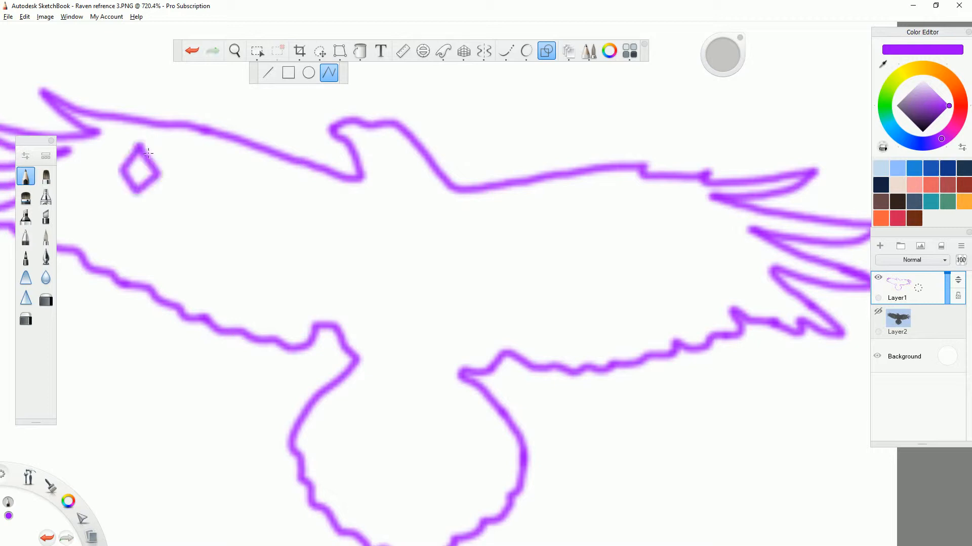
left_click(191, 52)
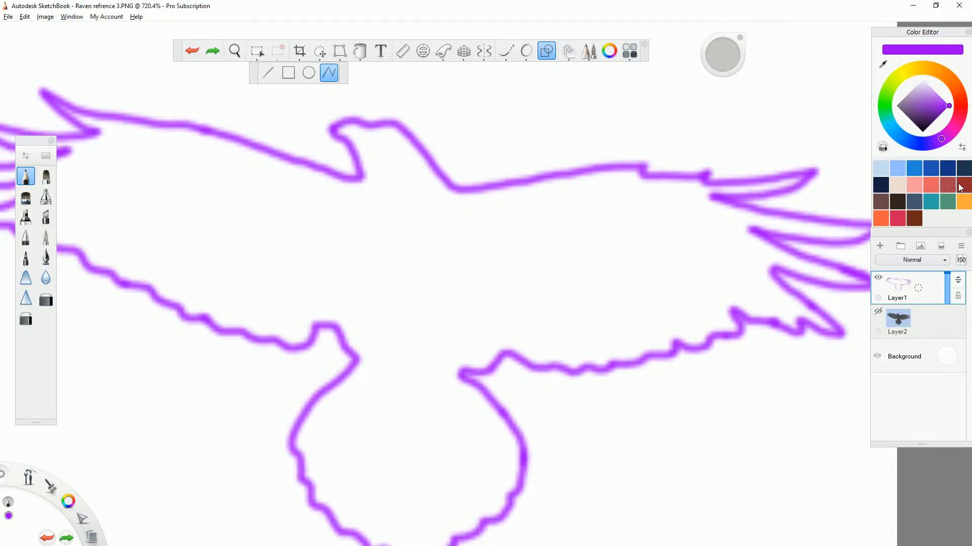
Set the drawing color to a very dark purple for working inside the left-hand wing outline.
left_click_drag(937, 104, 932, 137)
scroll(298, 238, "down", 1)
scroll(348, 301, "up", 2)
scroll(387, 152, "down", 2)
scroll(183, 103, "up", 6)
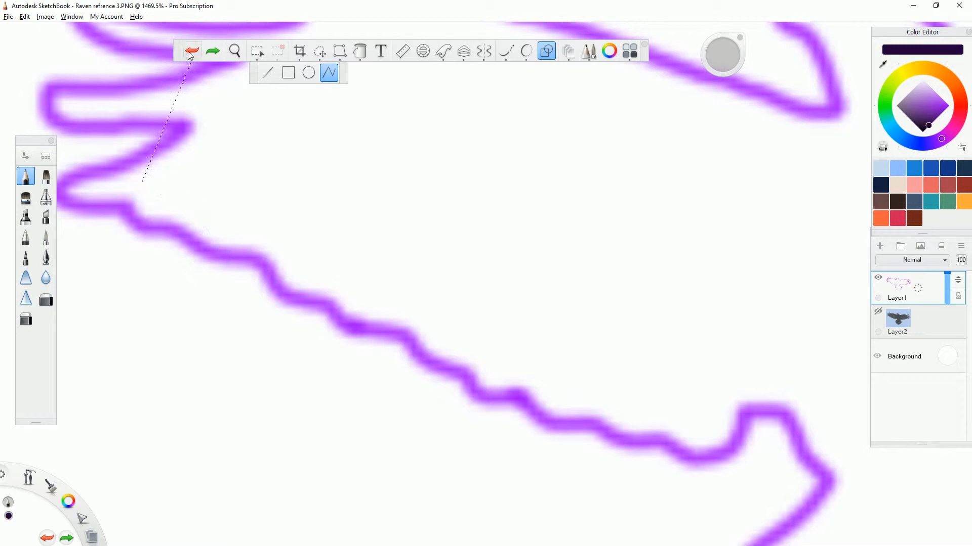
Finish and undo the polyline test in the left-hand wing, and leave the shape tools for freehand drawing.
double_click(226, 176)
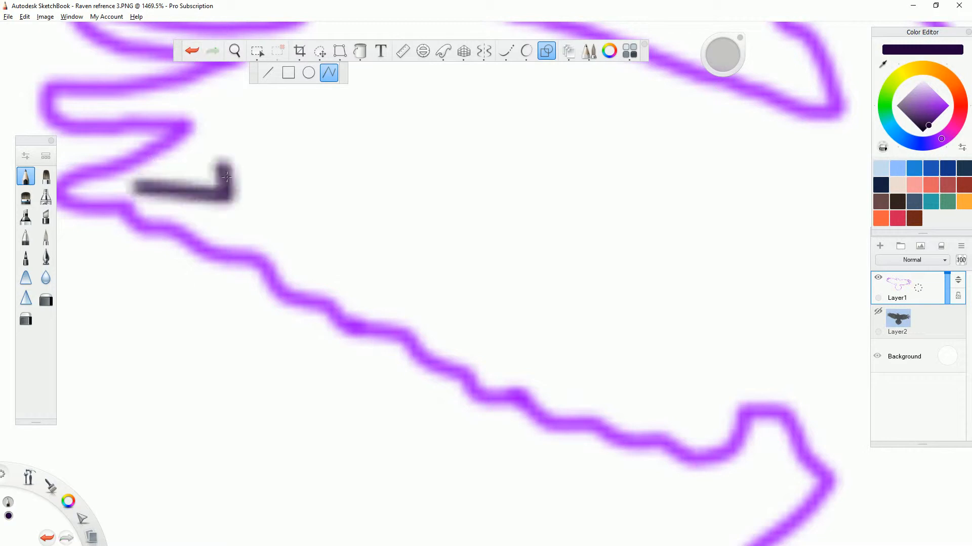
left_click(192, 51)
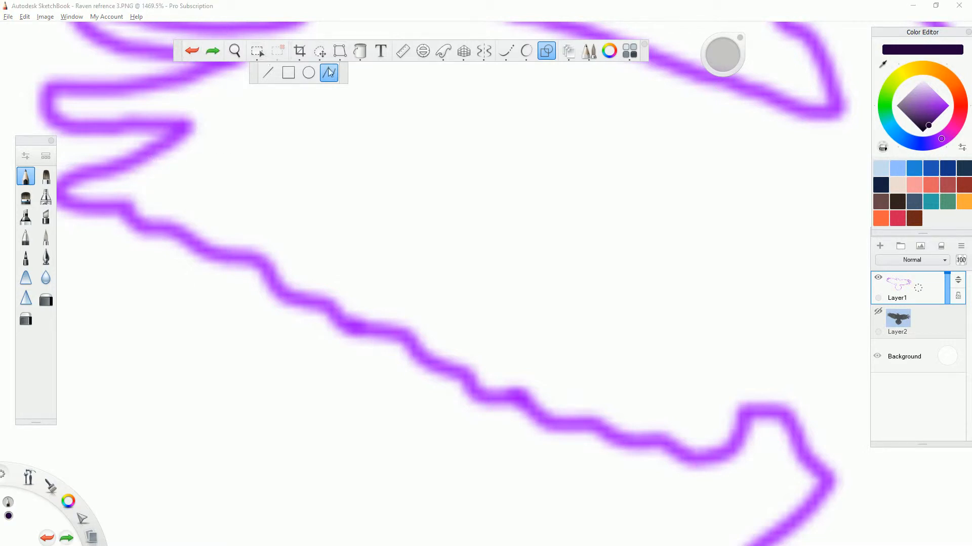
left_click(546, 51)
Draw a wide diamond near the left-hand wing's feather tips and an upright kite beside it, above the lower edge.
left_click(158, 188)
left_click(231, 218)
left_click(299, 182)
mouse_move(221, 144)
left_mouse_down()
mouse_move(165, 194)
mouse_move(250, 225)
mouse_move(308, 190)
mouse_move(229, 155)
left_mouse_up()
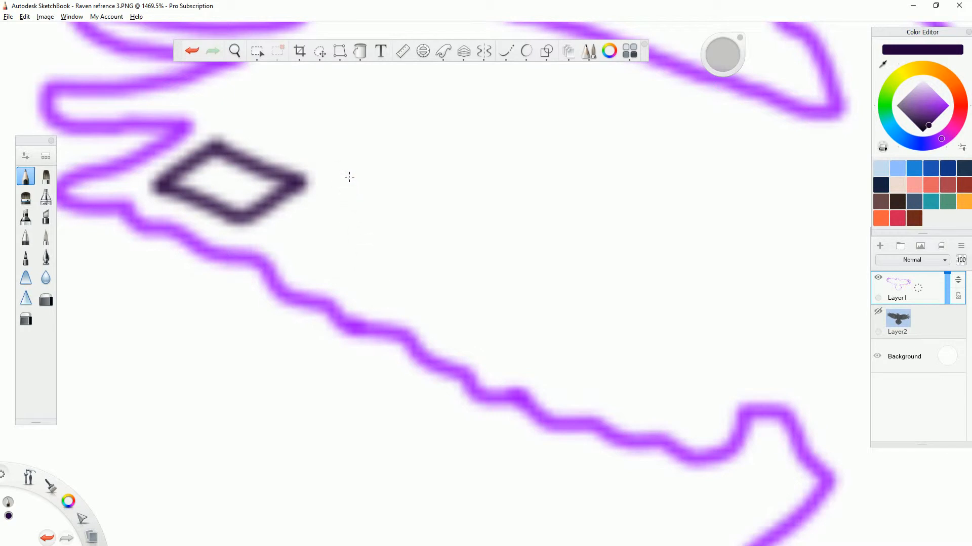
mouse_move(344, 169)
left_mouse_down()
mouse_move(299, 257)
mouse_move(348, 296)
mouse_move(380, 269)
mouse_move(350, 187)
left_mouse_up()
Draw a long slanted quadrilateral along the wing's lower edge after the kite, and a squarish one above it.
scroll(323, 312, "down", 5)
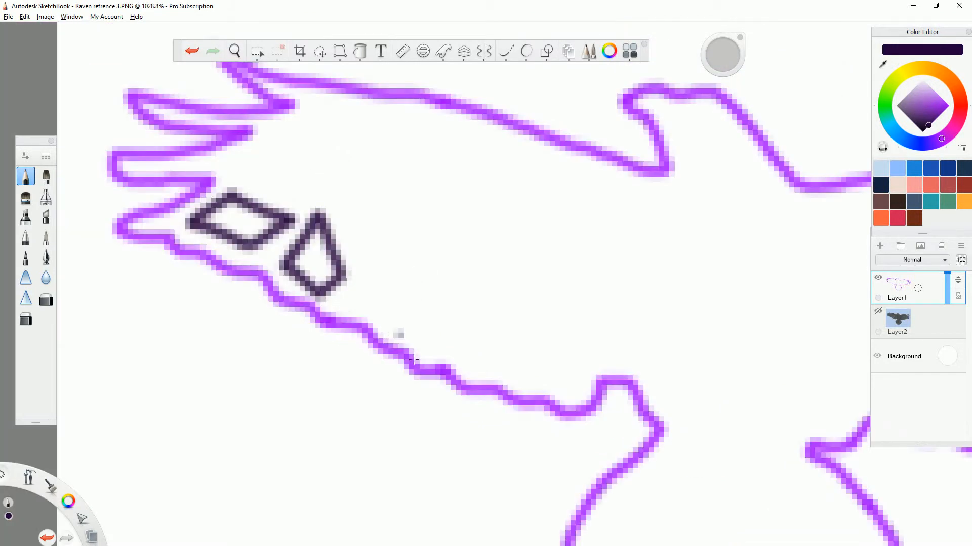
scroll(397, 332, "up", 7)
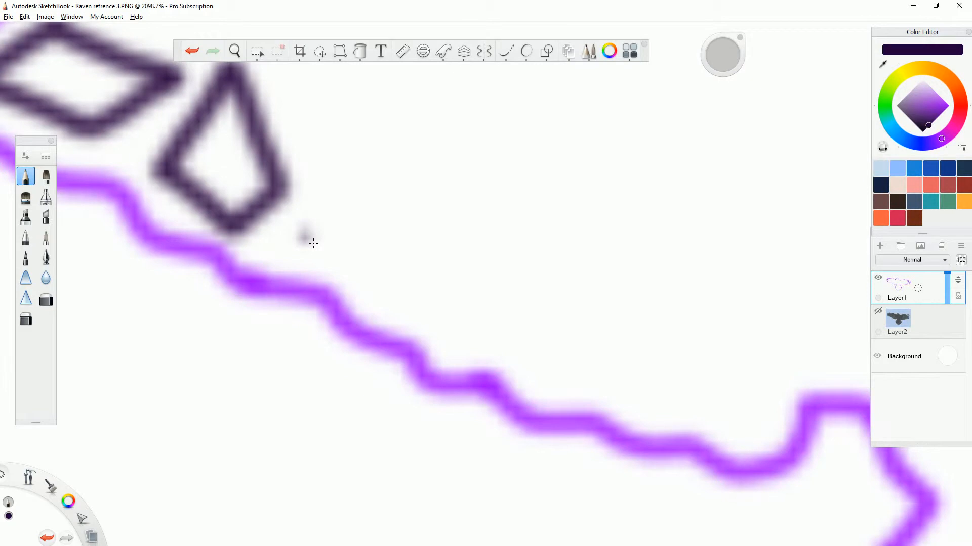
left_click_drag(307, 234, 439, 310)
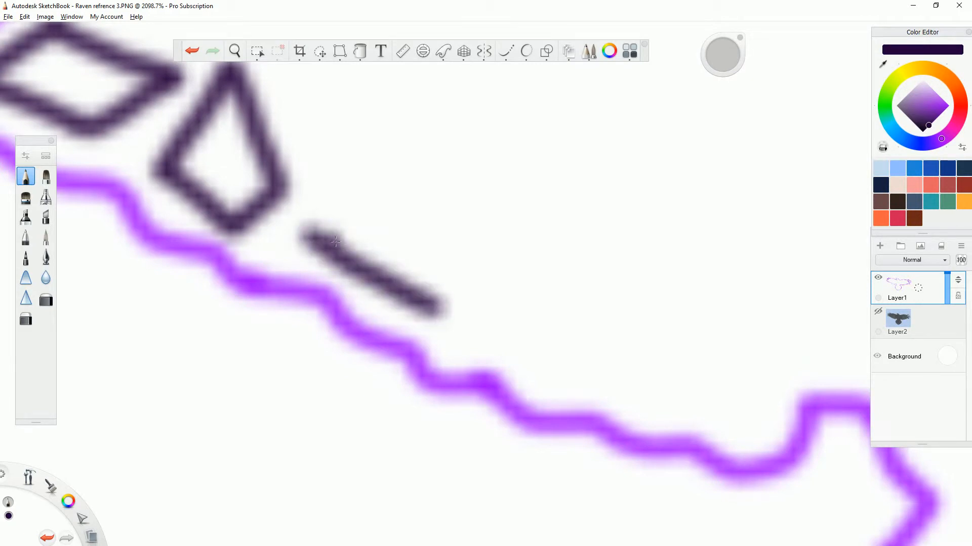
mouse_move(306, 238)
left_mouse_down()
mouse_move(383, 222)
mouse_move(485, 285)
mouse_move(435, 312)
left_mouse_up()
scroll(483, 290, "down", 4)
scroll(332, 182, "up", 3)
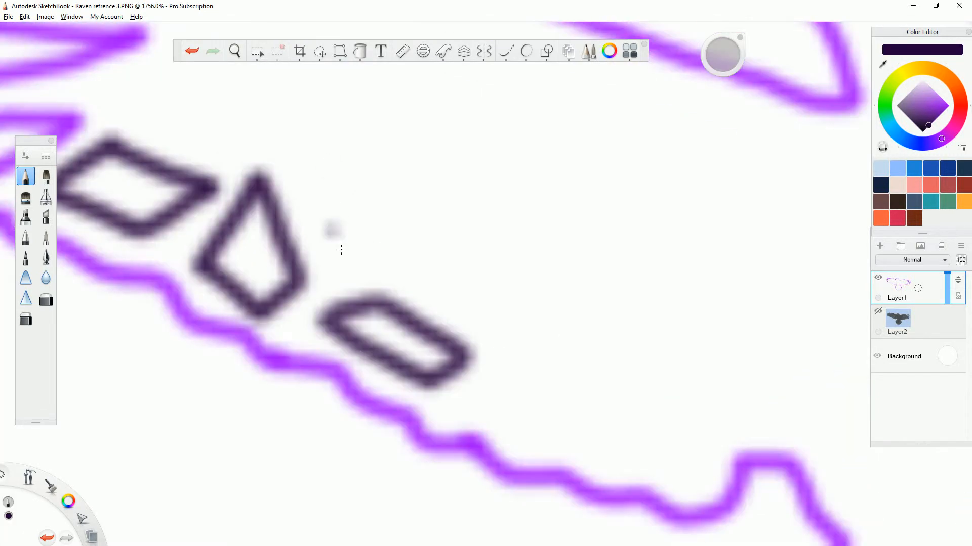
left_click_drag(335, 278, 409, 244)
mouse_move(338, 279)
left_mouse_down()
mouse_move(306, 213)
mouse_move(317, 195)
mouse_move(369, 185)
mouse_move(410, 245)
left_mouse_up()
Draw five quadrilaterals above the first group, three in a middle row and two small ones under the wing's upper edge.
scroll(307, 326, "down", 3)
scroll(243, 152, "up", 3)
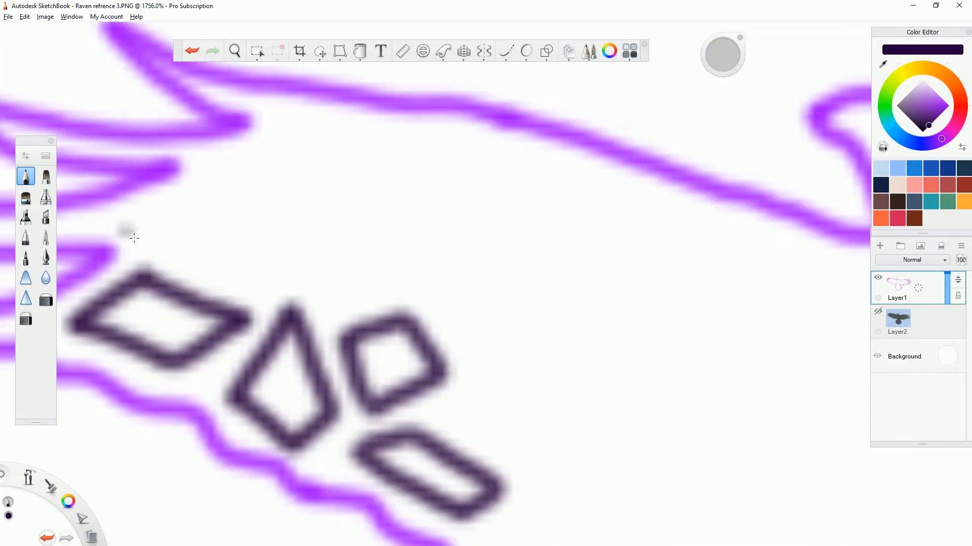
mouse_move(133, 217)
left_mouse_down()
mouse_move(139, 248)
mouse_move(205, 271)
mouse_move(199, 202)
mouse_move(144, 202)
mouse_move(132, 216)
left_mouse_up()
left_click_drag(233, 283, 319, 278)
mouse_move(250, 282)
left_mouse_down()
mouse_move(288, 235)
mouse_move(362, 247)
mouse_move(330, 279)
mouse_move(361, 296)
mouse_move(423, 275)
left_mouse_up()
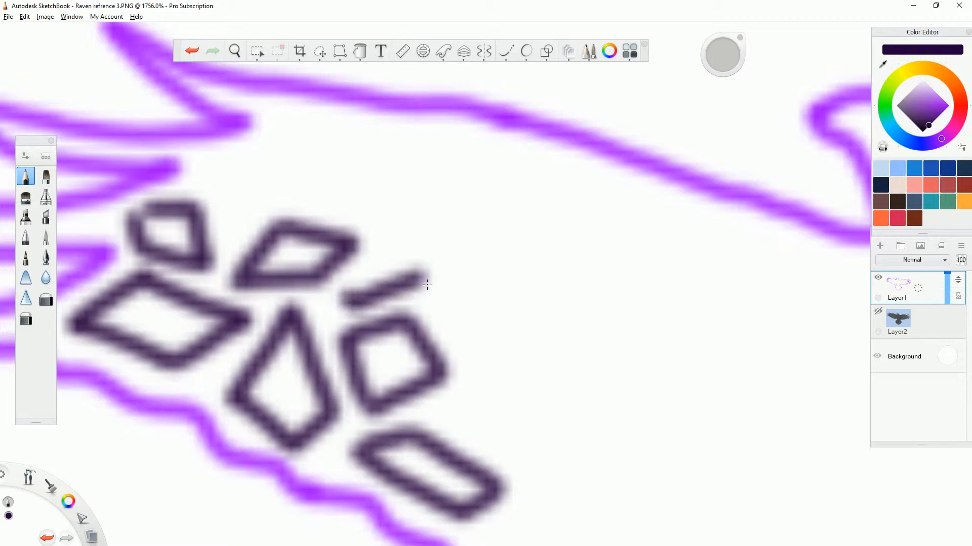
mouse_move(354, 300)
left_mouse_down()
mouse_move(404, 244)
mouse_move(466, 238)
mouse_move(427, 285)
left_mouse_up()
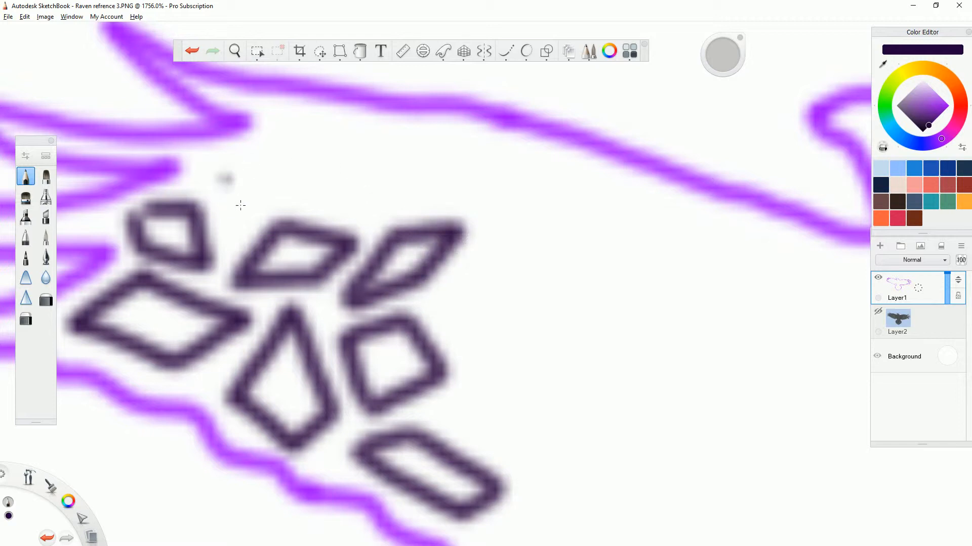
mouse_move(238, 231)
left_mouse_down()
mouse_move(229, 174)
mouse_move(286, 147)
mouse_move(298, 184)
mouse_move(253, 224)
left_mouse_up()
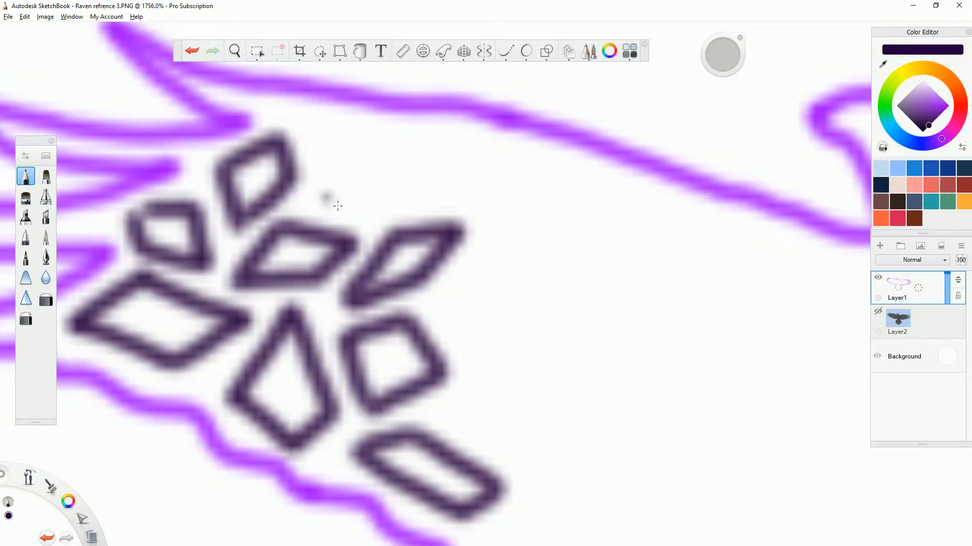
mouse_move(364, 213)
left_mouse_down()
mouse_move(334, 191)
mouse_move(336, 145)
mouse_move(379, 174)
mouse_move(366, 212)
left_mouse_up()
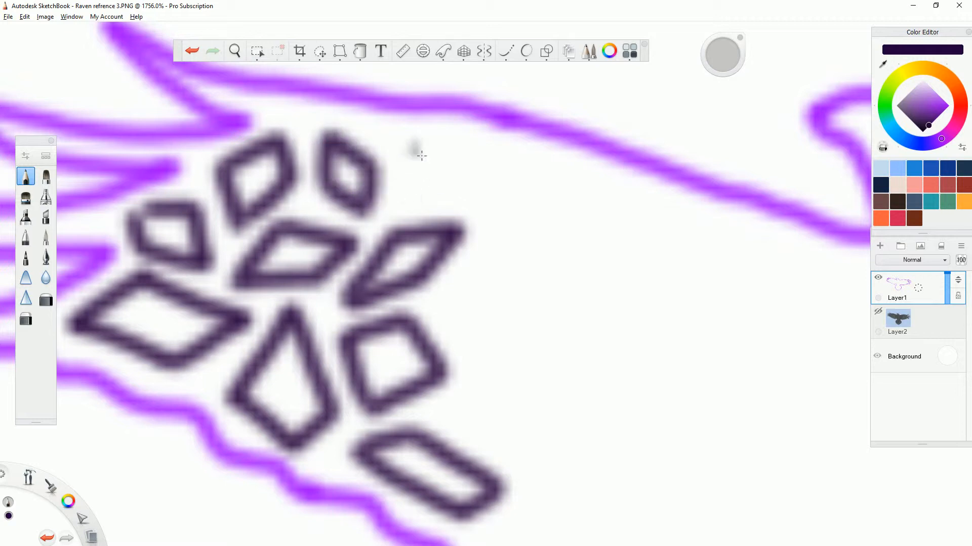
mouse_move(396, 138)
left_mouse_down()
mouse_move(439, 181)
mouse_move(422, 209)
mouse_move(401, 185)
left_mouse_up()
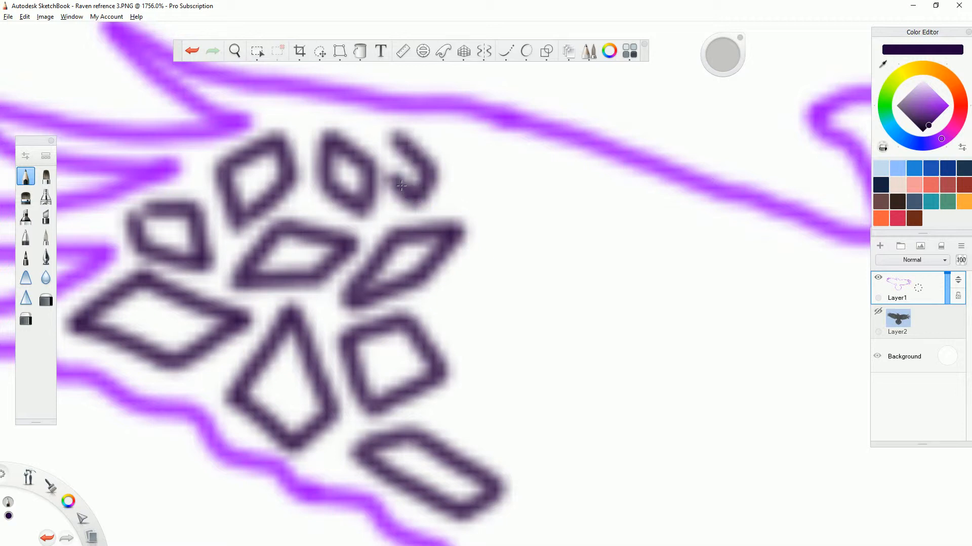
left_click(193, 50)
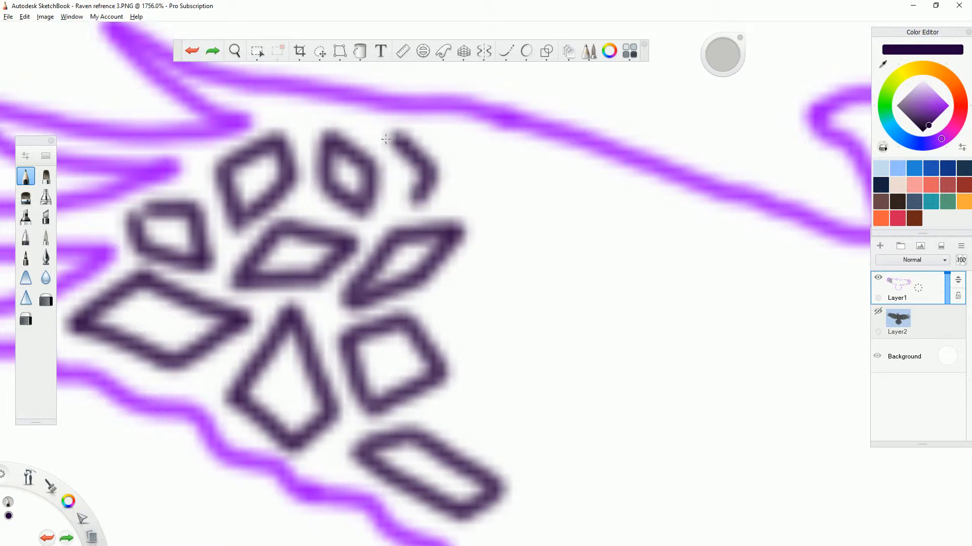
left_click(193, 53)
left_click(193, 54)
left_click(358, 125)
Draw a small square under the wing's upper edge, beside the two small quadrilaterals near the feather tips.
scroll(448, 147, "down", 5)
scroll(234, 154, "down", 4)
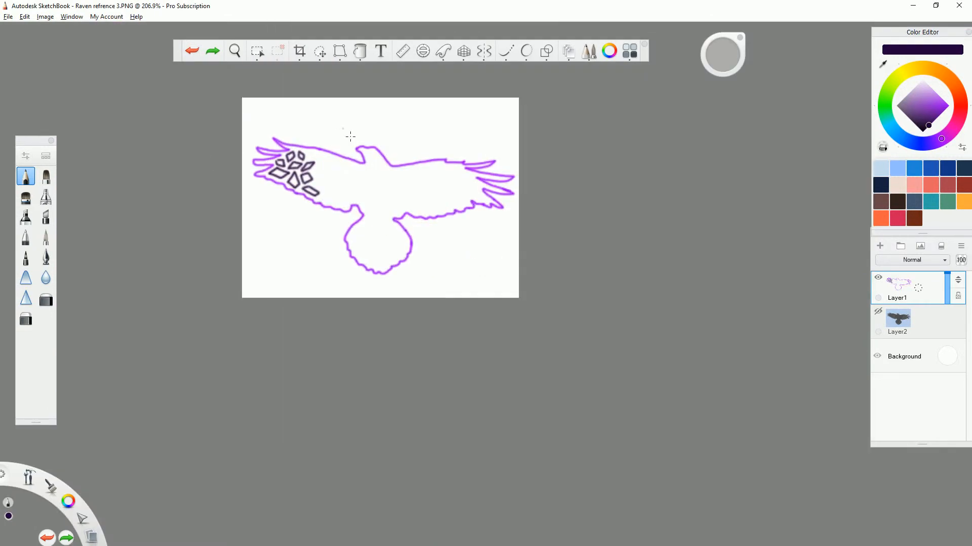
scroll(350, 136, "up", 2)
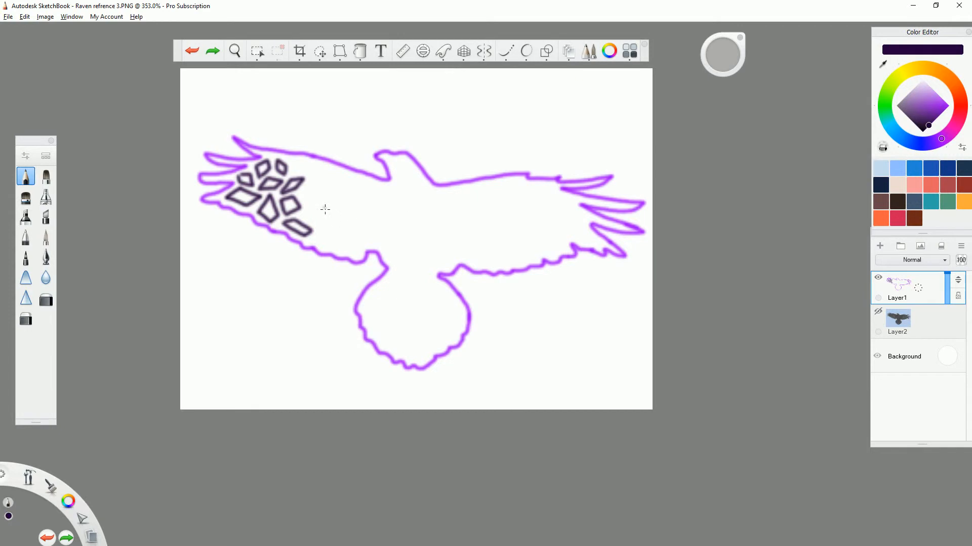
scroll(299, 173, "up", 8)
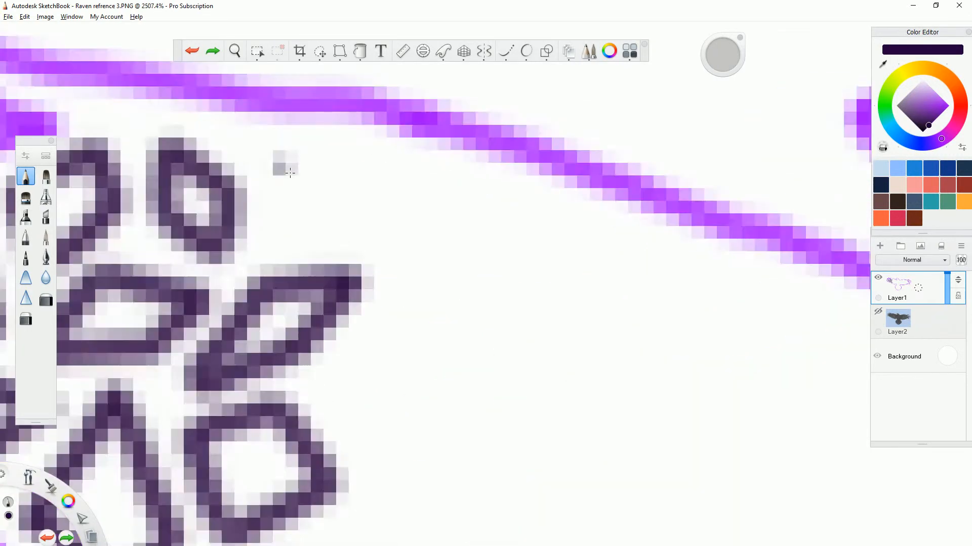
mouse_move(276, 151)
left_mouse_down()
mouse_move(282, 246)
mouse_move(350, 231)
left_mouse_up()
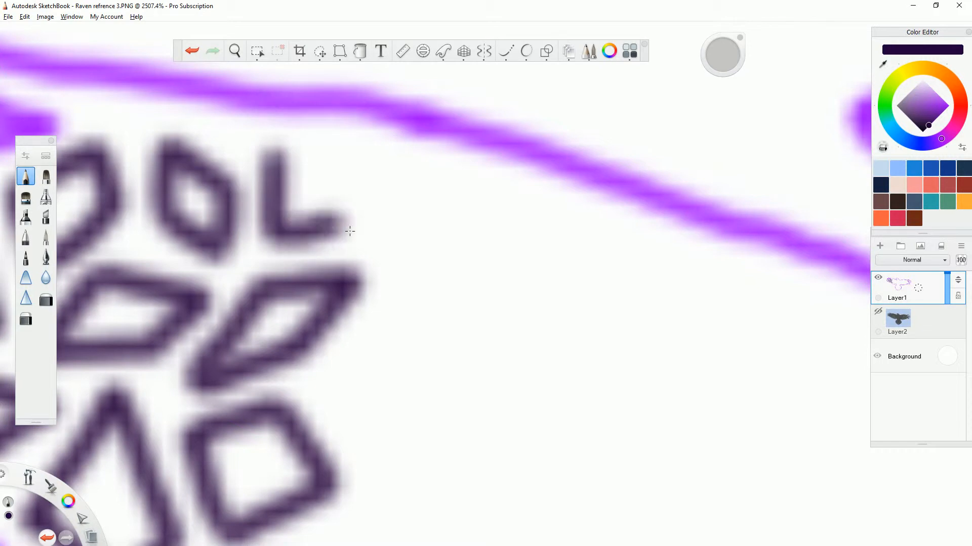
mouse_move(271, 154)
left_mouse_down()
mouse_move(356, 153)
mouse_move(353, 226)
left_mouse_up()
Draw a flat-topped quadrilateral along the wing's lower edge, following the long slanted one toward the body.
scroll(234, 157, "down", 6)
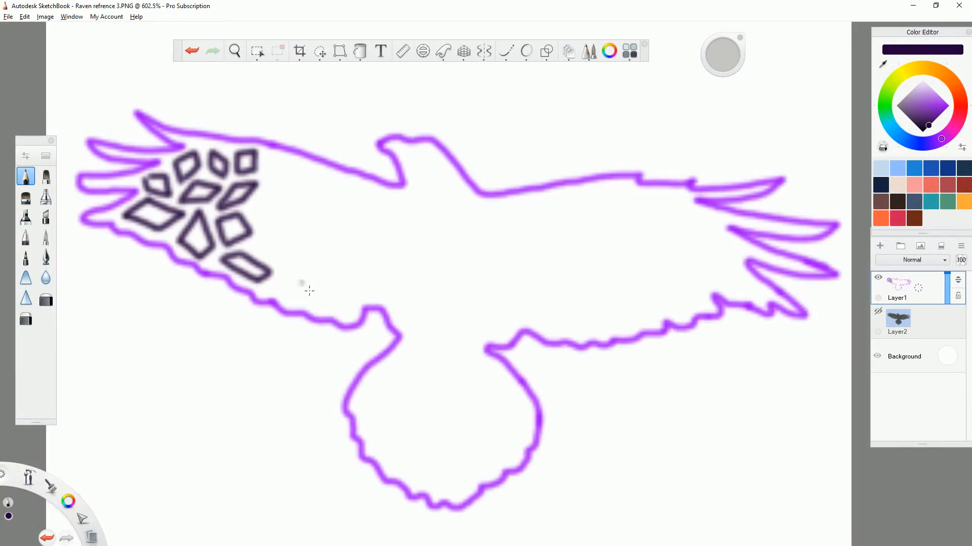
scroll(310, 291, "up", 7)
mouse_move(265, 304)
left_mouse_down()
mouse_move(375, 293)
mouse_move(241, 331)
mouse_move(232, 326)
mouse_move(337, 386)
mouse_move(440, 387)
left_mouse_up()
left_click_drag(393, 281, 445, 359)
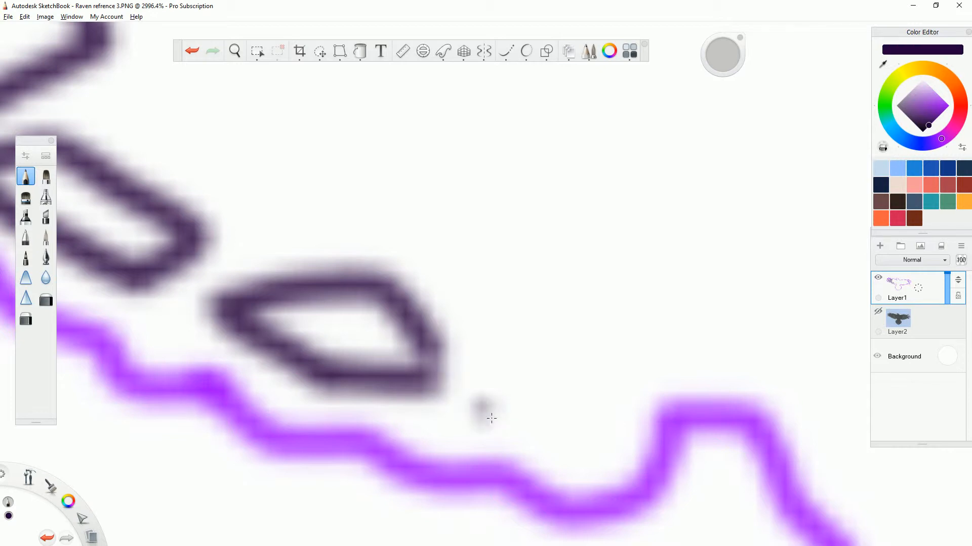
mouse_move(479, 405)
left_mouse_down()
mouse_move(579, 412)
mouse_move(620, 393)
mouse_move(490, 389)
mouse_move(510, 329)
mouse_move(503, 309)
mouse_move(534, 329)
left_mouse_up()
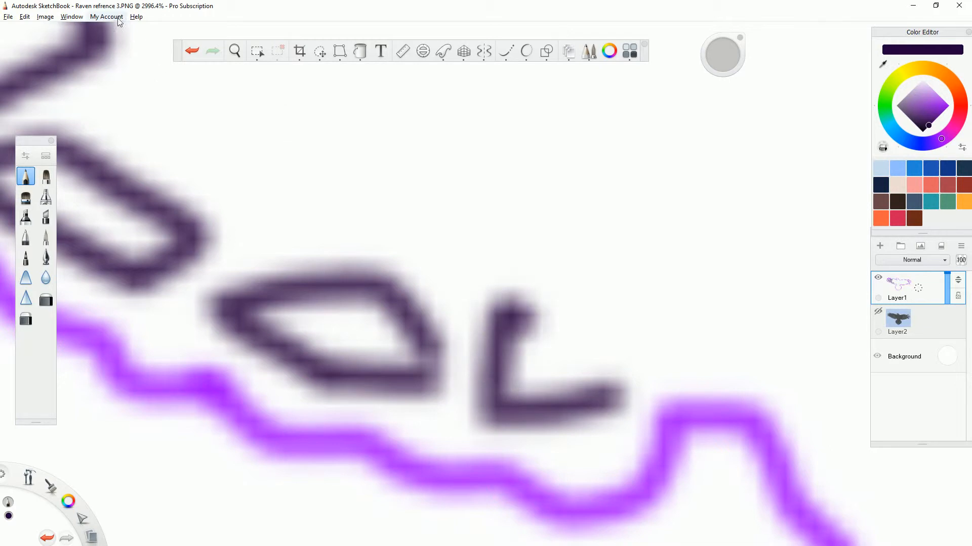
left_click(192, 52)
left_click(193, 53)
left_click(192, 53)
Draw an upright rhombus at the body end of the lower edge, a wide diamond above it, and a small quadrilateral beside that.
left_click_drag(500, 421, 659, 358)
mouse_move(504, 420)
left_mouse_down()
mouse_move(541, 303)
mouse_move(634, 246)
mouse_move(650, 352)
left_mouse_up()
mouse_move(464, 238)
left_mouse_down()
mouse_move(346, 220)
mouse_move(268, 192)
mouse_move(373, 122)
mouse_move(568, 165)
mouse_move(459, 237)
left_mouse_up()
scroll(471, 430, "down", 4)
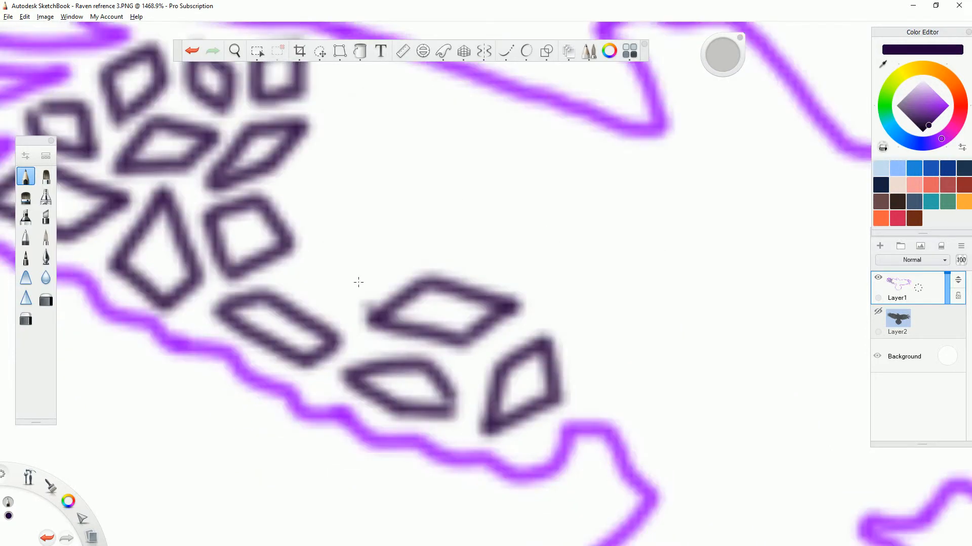
scroll(343, 249, "up", 4)
mouse_move(360, 386)
left_mouse_down()
mouse_move(276, 328)
mouse_move(340, 270)
mouse_move(357, 227)
mouse_move(435, 283)
mouse_move(408, 325)
mouse_move(357, 343)
left_mouse_up()
scroll(371, 143, "down", 4)
Undo the stray vertical stroke, then mark four corner dots and draw a small diamond beside the middle row.
scroll(338, 120, "up", 3)
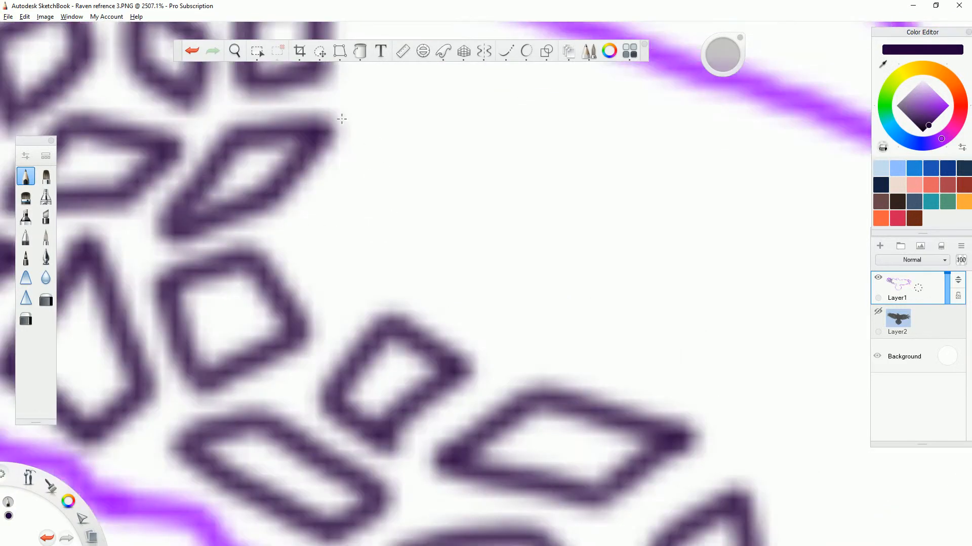
left_click_drag(346, 298, 334, 219)
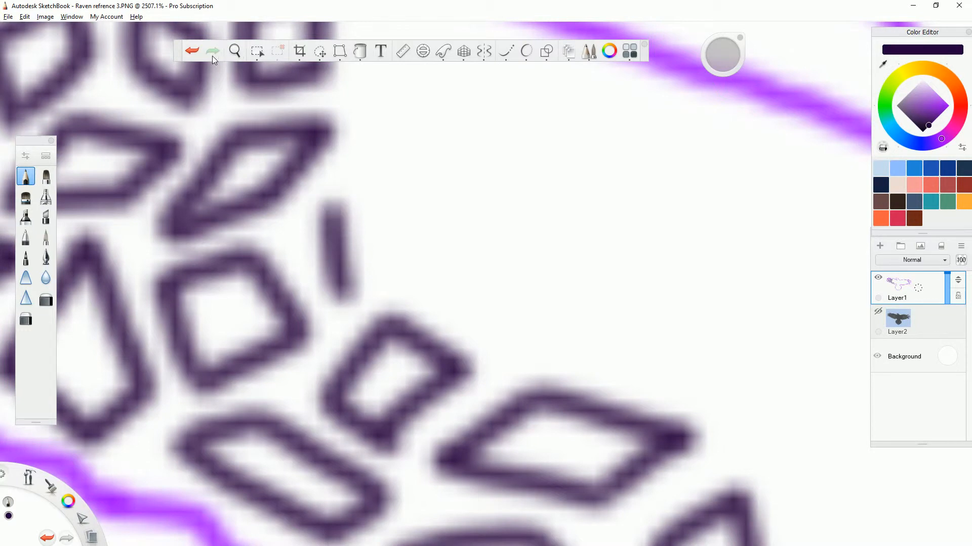
left_click(192, 51)
left_click(412, 233)
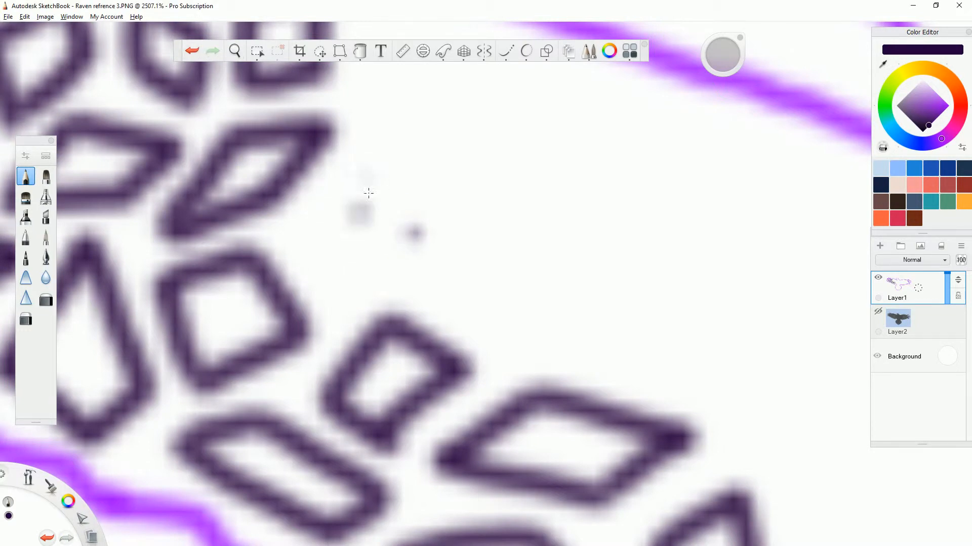
left_click(351, 296)
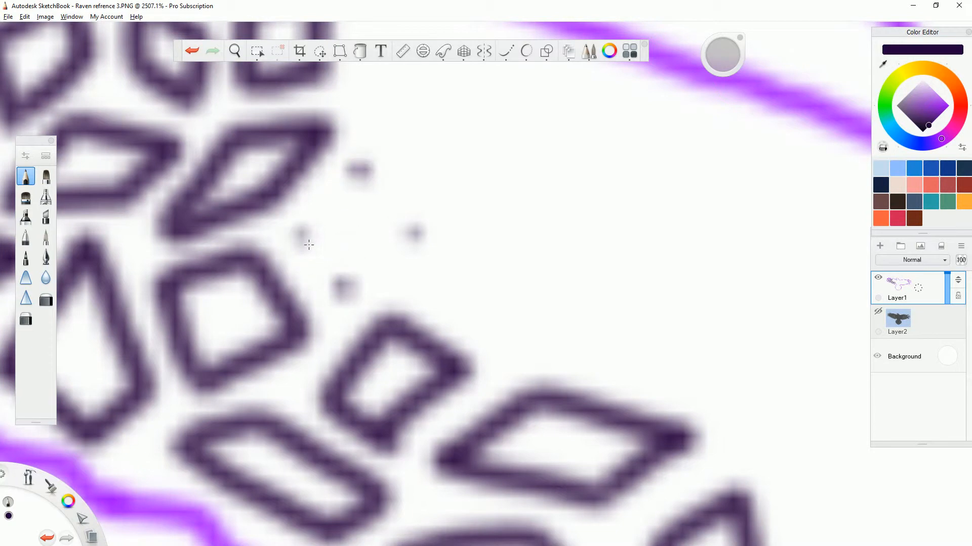
mouse_move(304, 237)
left_mouse_down()
mouse_move(372, 175)
mouse_move(425, 245)
mouse_move(354, 297)
mouse_move(307, 237)
left_mouse_up()
Draw a tall slanted quadrilateral beside the small square under the wing's upper edge, undoing the misplaced first stroke.
scroll(336, 290, "down", 7)
scroll(368, 210, "up", 3)
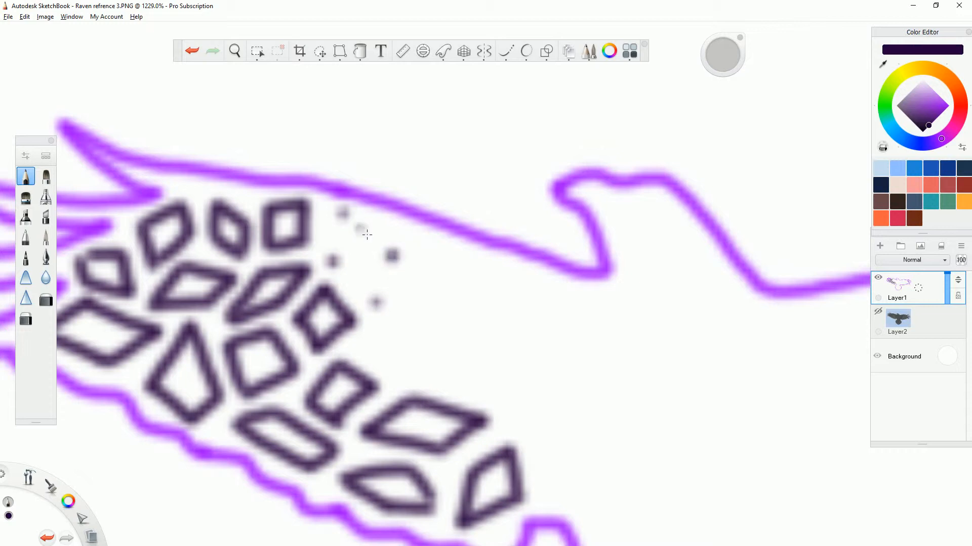
left_click_drag(353, 222, 389, 265)
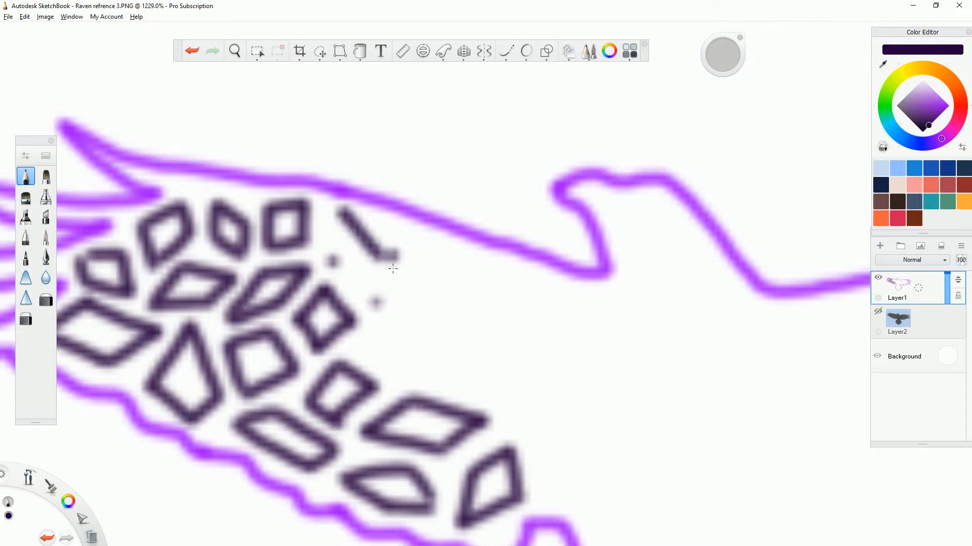
left_click(191, 50)
mouse_move(333, 215)
left_mouse_down()
mouse_move(399, 264)
mouse_move(382, 313)
mouse_move(340, 271)
mouse_move(346, 224)
left_mouse_up()
Draw a large diamond above the wide lower one, and a tall quadrilateral under the upper edge, redoing its misplaced stroke.
scroll(368, 318, "up", 3)
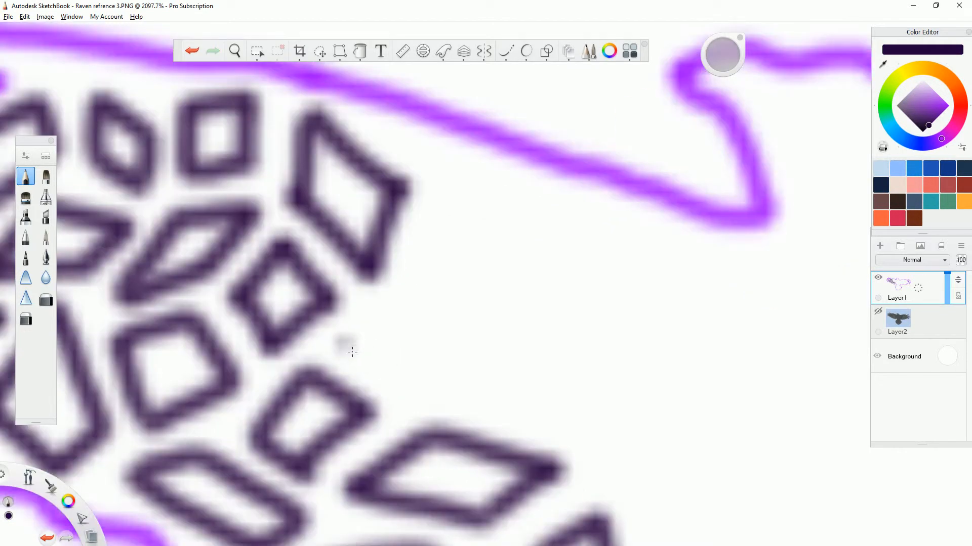
left_click_drag(344, 340, 436, 393)
mouse_move(362, 344)
left_mouse_down()
mouse_move(430, 282)
mouse_move(493, 342)
mouse_move(446, 388)
left_mouse_up()
mouse_move(434, 149)
left_mouse_down()
mouse_move(462, 248)
mouse_move(501, 307)
left_mouse_up()
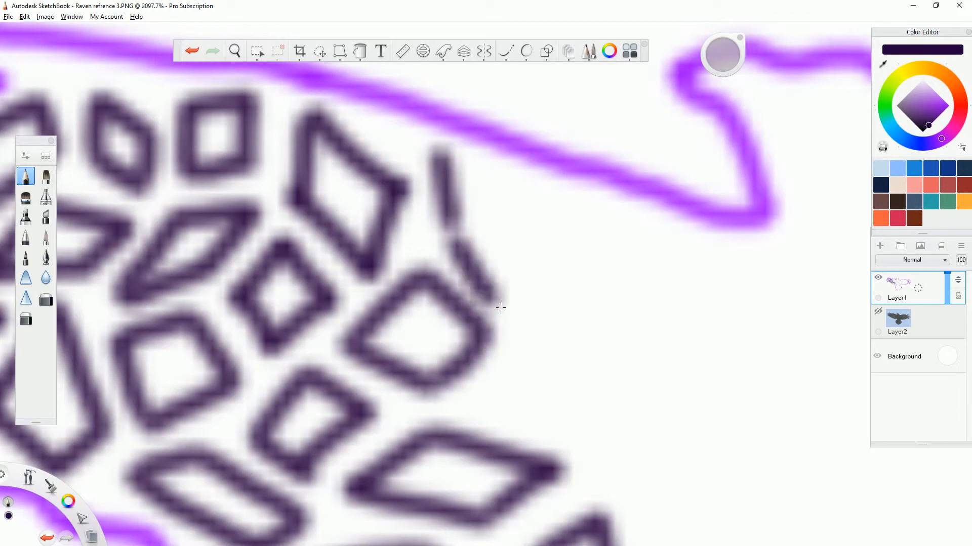
left_click(193, 50)
left_click_drag(454, 229, 522, 304)
mouse_move(446, 157)
left_mouse_down()
mouse_move(544, 213)
mouse_move(521, 300)
left_mouse_up()
Draw two more quadrilaterals toward the body, one in the middle row and a smaller one under the upper edge.
scroll(407, 336, "down", 2)
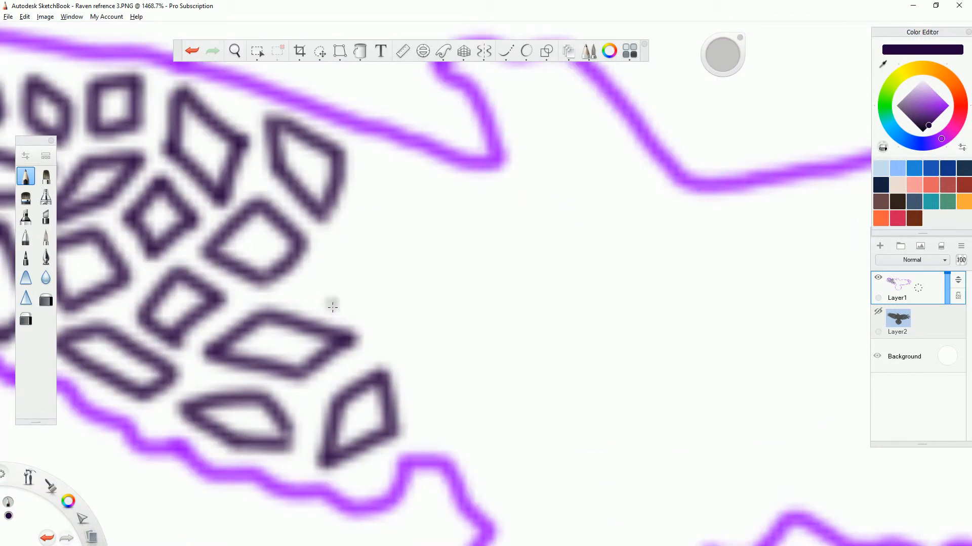
mouse_move(314, 291)
left_mouse_down()
mouse_move(374, 252)
mouse_move(326, 302)
mouse_move(390, 330)
mouse_move(415, 297)
mouse_move(380, 252)
left_mouse_up()
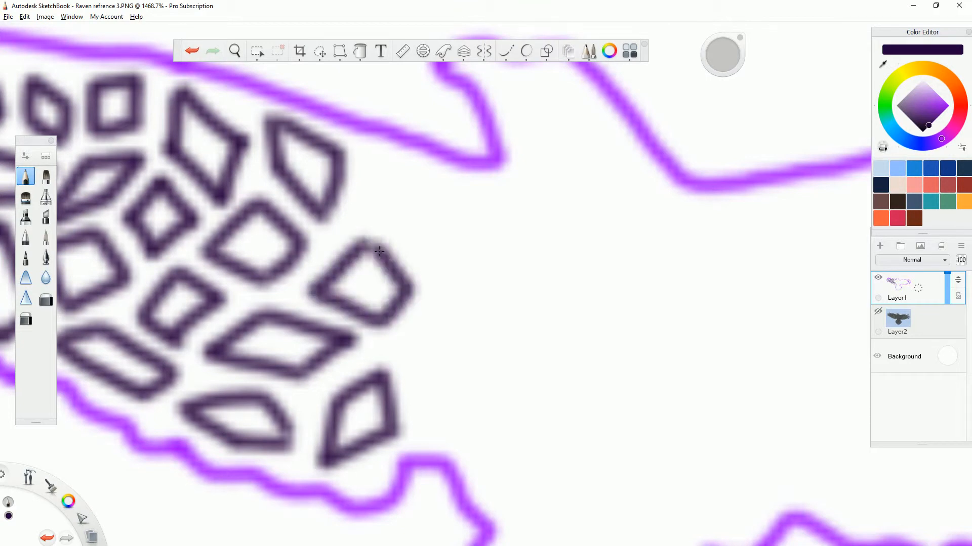
left_click_drag(375, 166, 436, 205)
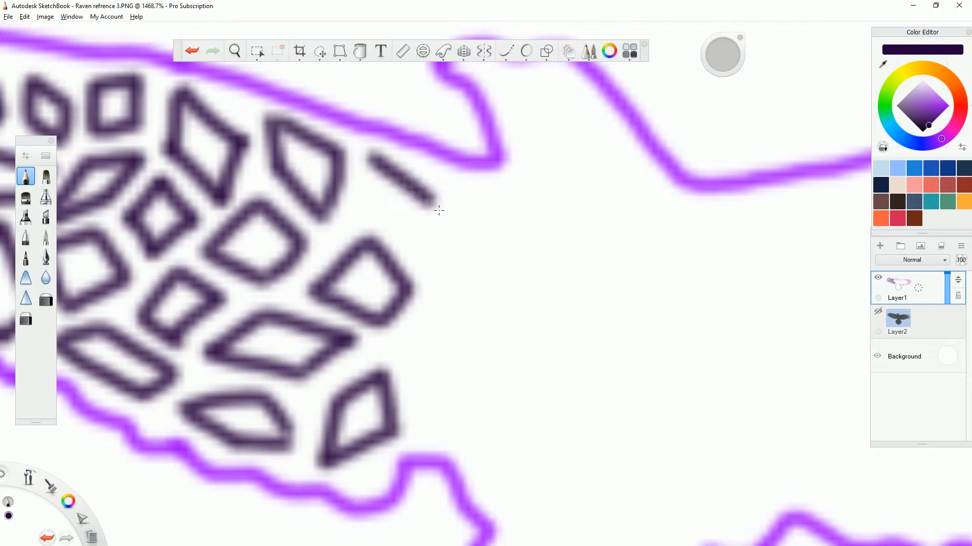
mouse_move(377, 160)
left_mouse_down()
mouse_move(371, 211)
mouse_move(418, 232)
mouse_move(431, 200)
left_mouse_up()
Draw a tall kite above the notch where the wing meets the tail and a small diamond above it.
scroll(457, 403, "down", 4)
scroll(465, 412, "up", 5)
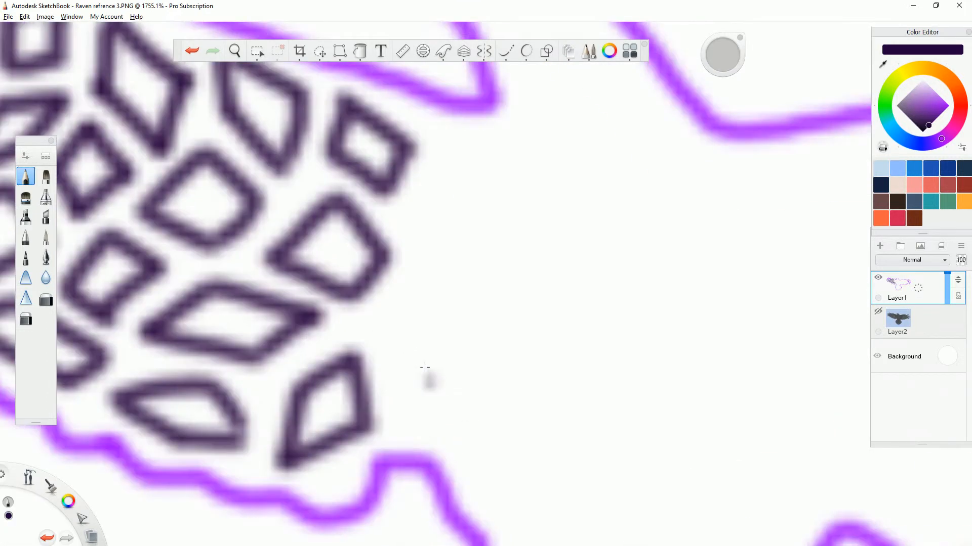
mouse_move(428, 311)
left_mouse_down()
mouse_move(404, 403)
mouse_move(445, 443)
mouse_move(472, 420)
mouse_move(468, 390)
mouse_move(425, 308)
left_mouse_up()
mouse_move(429, 253)
left_mouse_down()
mouse_move(450, 299)
mouse_move(498, 251)
mouse_move(471, 230)
mouse_move(454, 180)
left_mouse_up()
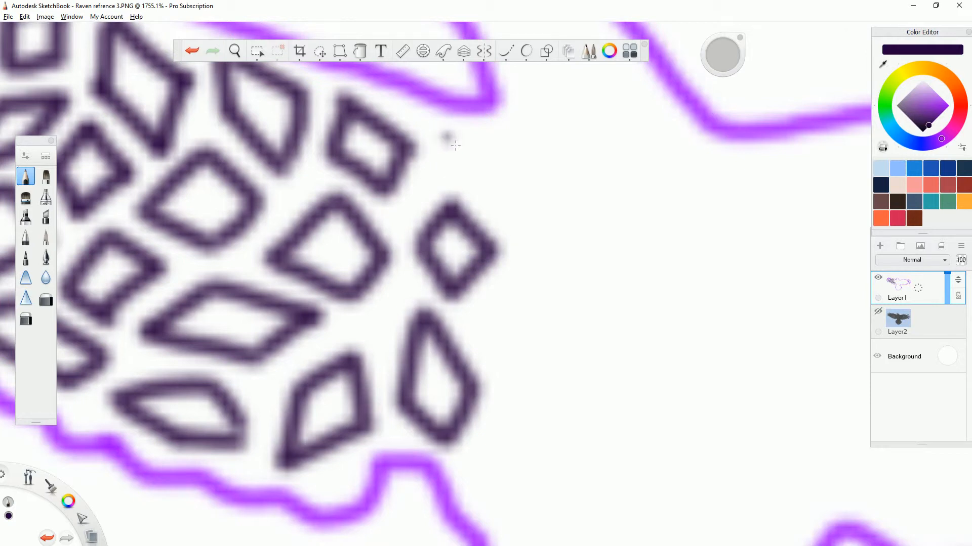
Draw a slanted quadrilateral just below the corner where the wing's upper edge meets the throat.
left_click_drag(447, 151, 528, 143)
left_click_drag(447, 144, 495, 199)
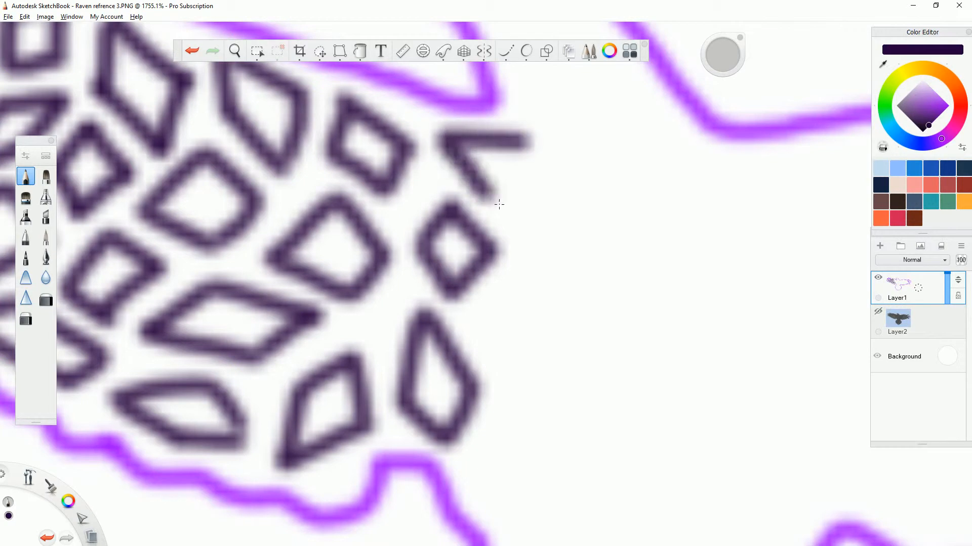
left_click_drag(527, 143, 559, 180)
left_click_drag(505, 198, 539, 198)
scroll(355, 258, "down", 6)
scroll(400, 321, "up", 5)
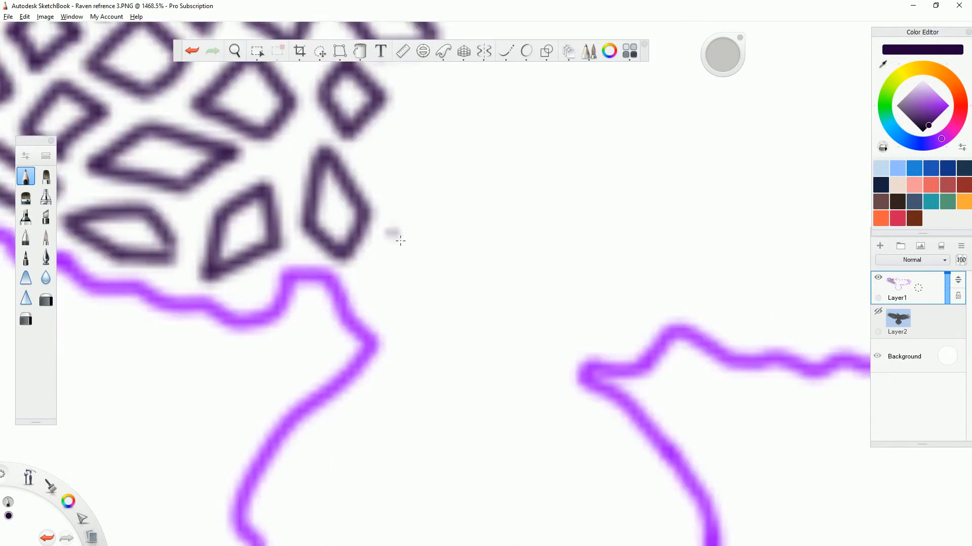
mouse_move(377, 157)
left_mouse_down()
mouse_move(433, 203)
mouse_move(407, 257)
mouse_move(387, 224)
mouse_move(392, 167)
mouse_move(381, 154)
left_mouse_up()
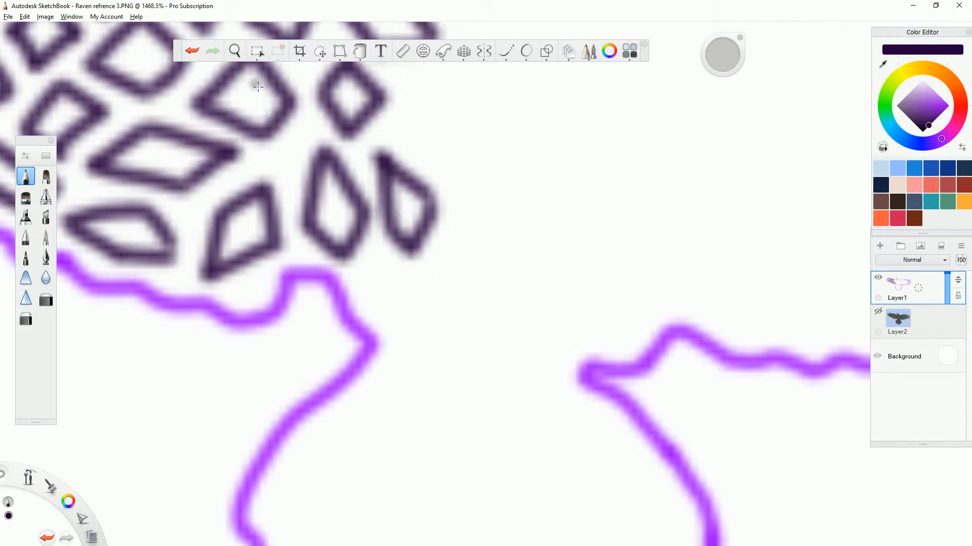
left_click(196, 54)
left_click(196, 54)
left_click(196, 53)
left_click(196, 54)
Draw a small tilted quadrilateral beside the tall kite above the tail notch and a larger one above it.
mouse_move(371, 282)
left_mouse_down()
mouse_move(416, 211)
mouse_move(451, 257)
mouse_move(407, 289)
mouse_move(370, 277)
mouse_move(361, 258)
left_mouse_up()
mouse_move(364, 155)
left_mouse_down()
mouse_move(392, 193)
mouse_move(369, 162)
mouse_move(426, 111)
left_mouse_up()
mouse_move(394, 188)
left_mouse_down()
mouse_move(450, 168)
mouse_move(416, 105)
left_mouse_up()
Draw a wide flat diamond in the body, just below the slanted quadrilateral under the throat.
scroll(449, 341, "down", 2)
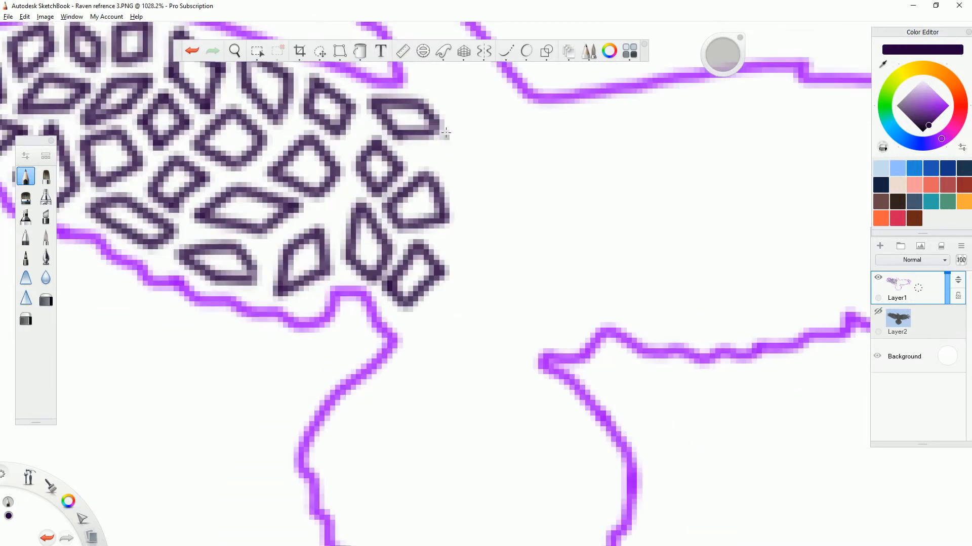
scroll(445, 132, "up", 4)
scroll(425, 186, "down", 2)
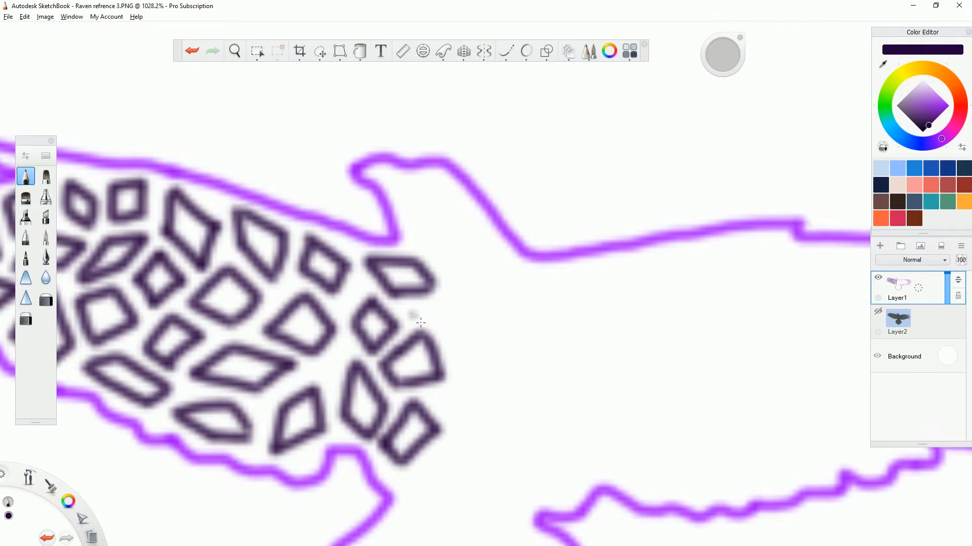
left_click_drag(414, 313, 474, 344)
mouse_move(417, 323)
left_mouse_down()
mouse_move(468, 300)
mouse_move(507, 323)
mouse_move(477, 339)
left_mouse_up()
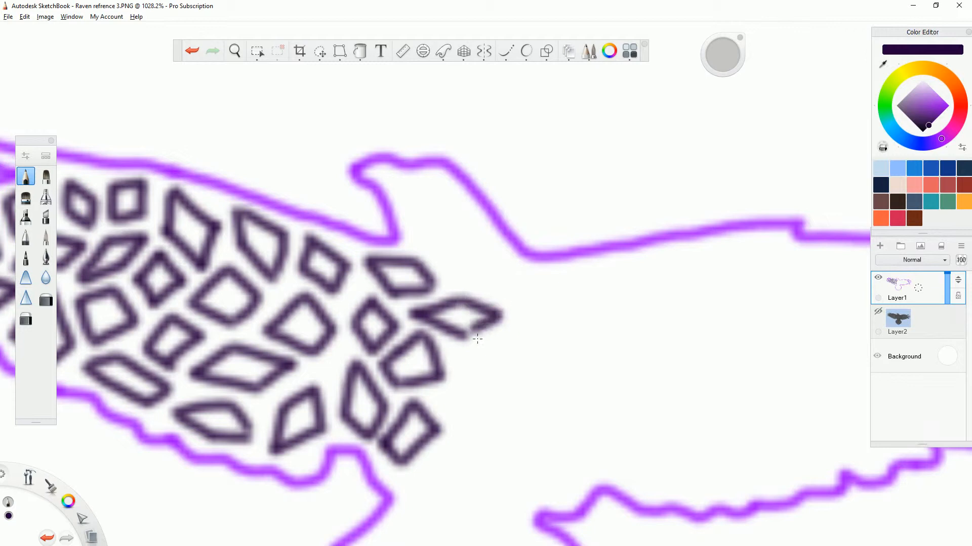
Draw a flat quadrilateral in the head, a small one below it and a narrow kite along the nape, redoing the kite's first strokes.
left_click(392, 181)
mouse_move(391, 177)
left_mouse_down()
mouse_move(421, 202)
mouse_move(455, 202)
mouse_move(405, 184)
mouse_move(444, 186)
mouse_move(418, 222)
mouse_move(422, 246)
mouse_move(450, 255)
left_mouse_up()
mouse_move(412, 215)
left_mouse_down()
mouse_move(456, 232)
mouse_move(447, 260)
left_mouse_up()
left_click_drag(462, 209, 467, 256)
left_click_drag(464, 208, 493, 249)
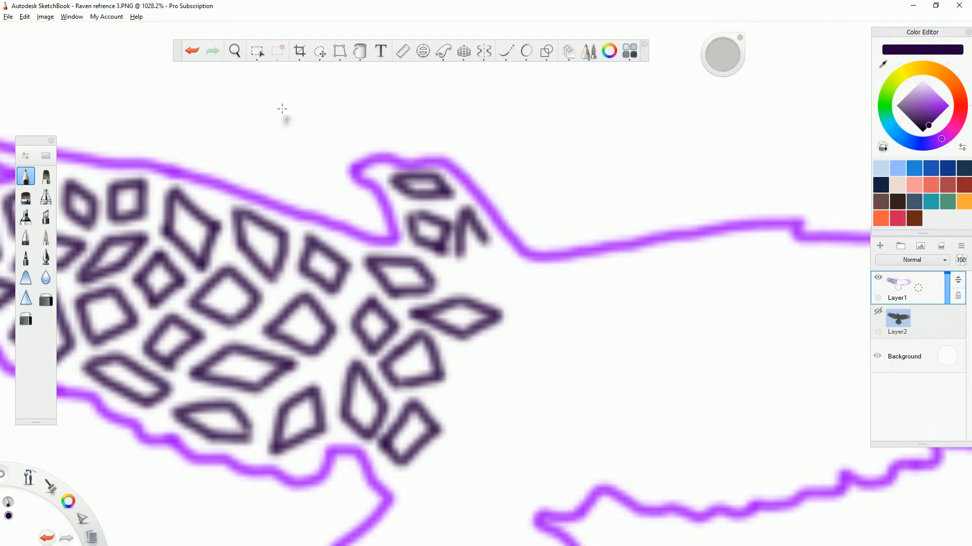
left_click(192, 50)
left_click(192, 50)
left_click_drag(473, 219, 470, 264)
mouse_move(473, 216)
left_mouse_down()
mouse_move(502, 266)
mouse_move(496, 290)
left_mouse_up()
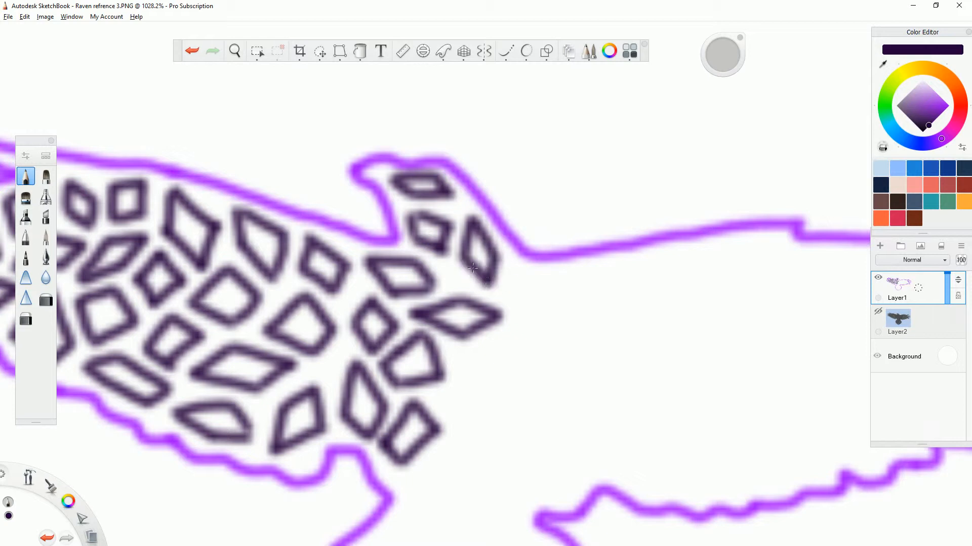
Try to add another small shape in the gap between the neck quadrilaterals and the wide flat diamond.
scroll(449, 272, "up", 5)
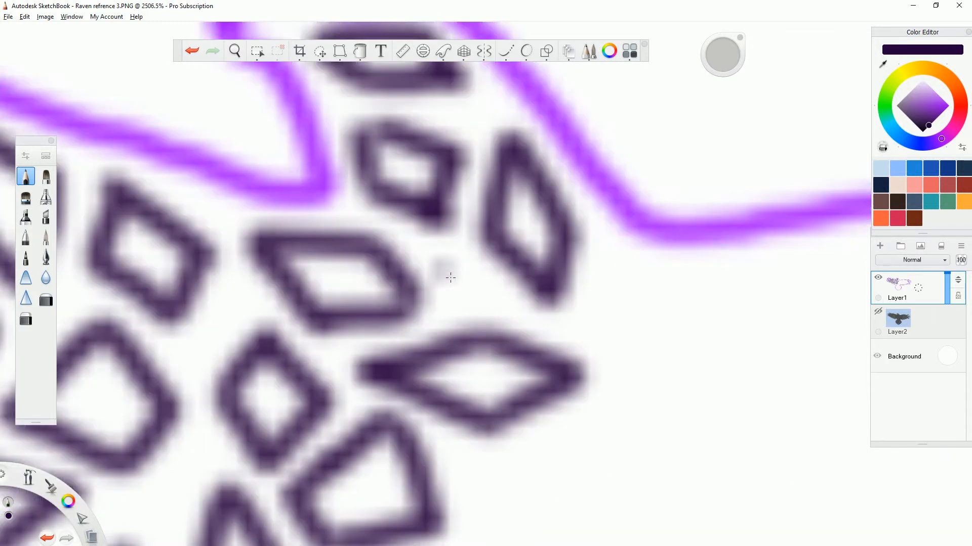
left_click_drag(440, 264, 473, 301)
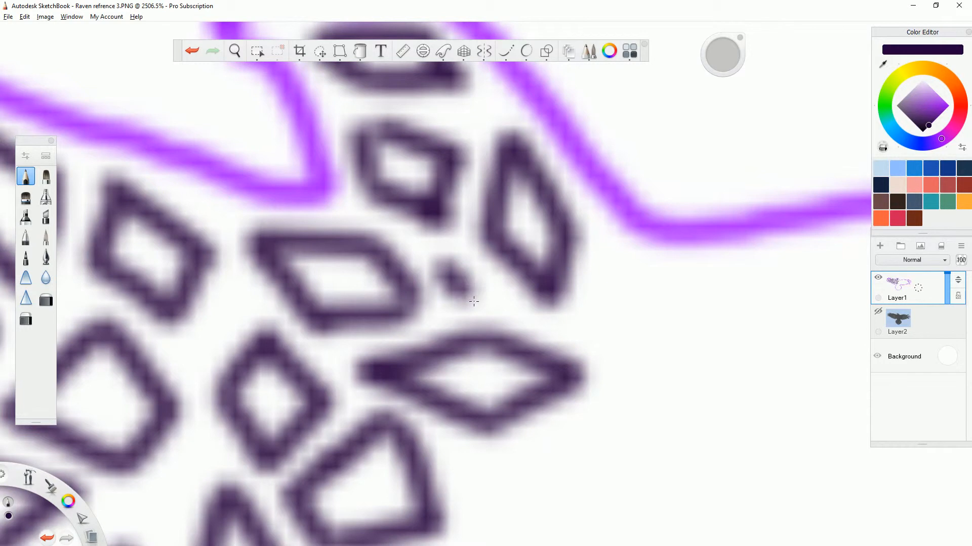
left_click(193, 51)
scroll(474, 273, "down", 10)
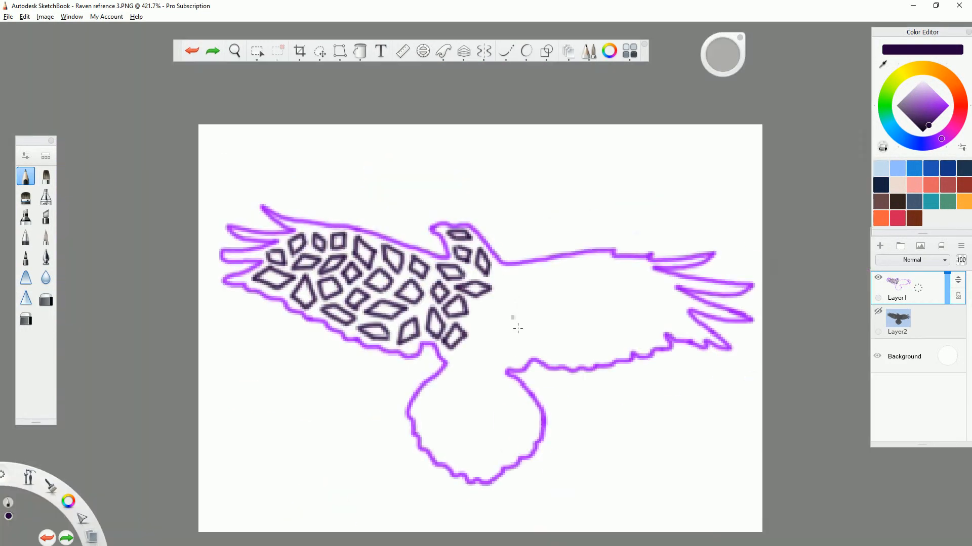
scroll(511, 345, "up", 4)
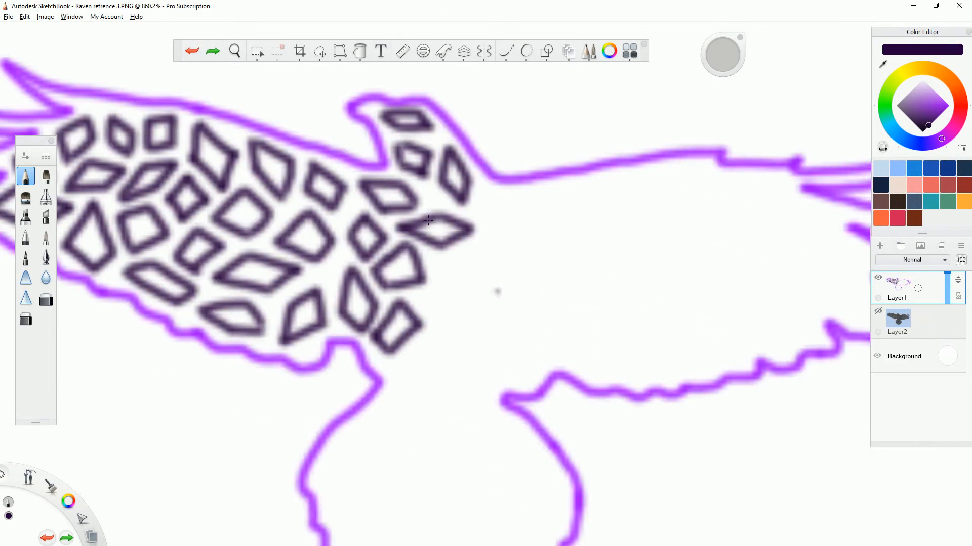
left_click_drag(427, 198, 464, 163)
left_click_drag(430, 195, 463, 207)
Undo all the quadrilaterals drawn in the head and neck.
left_click(192, 52)
left_click(192, 53)
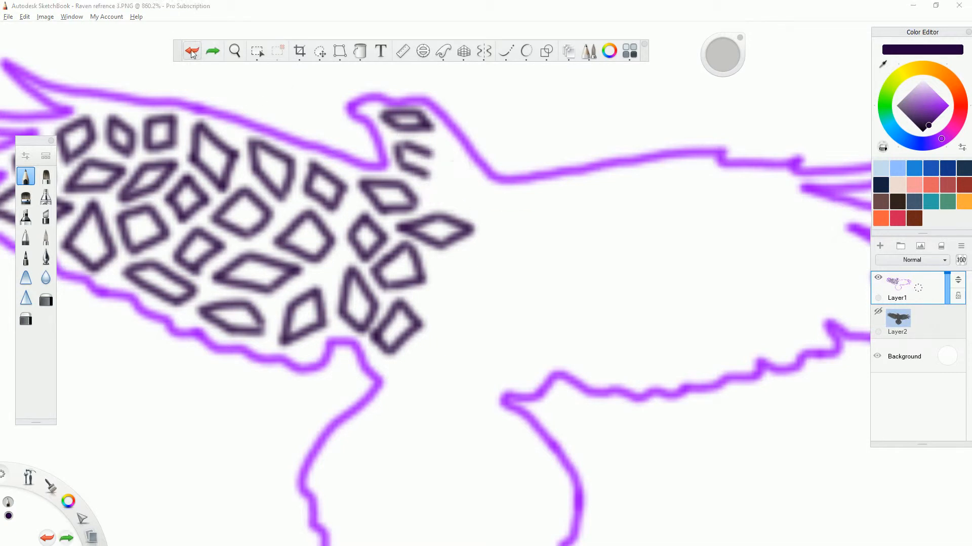
left_click(193, 53)
left_click(192, 52)
left_click(192, 53)
left_click(192, 53)
left_click(193, 53)
left_click(192, 52)
left_click(193, 52)
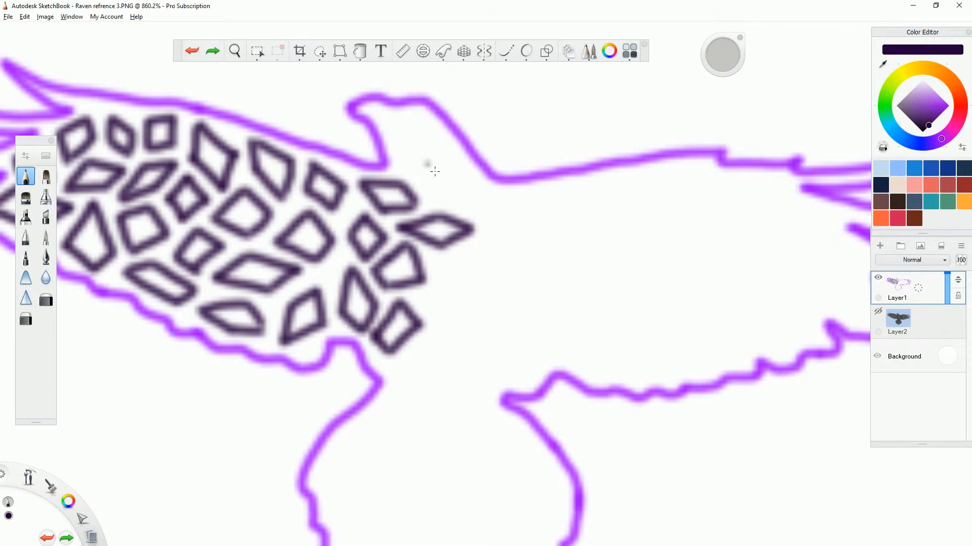
Draw a tilted quadrilateral on the neck and another above it in the head, undoing the misplaced stroke between them.
mouse_move(430, 201)
left_mouse_down()
mouse_move(479, 193)
mouse_move(427, 191)
mouse_move(451, 163)
mouse_move(469, 192)
left_mouse_up()
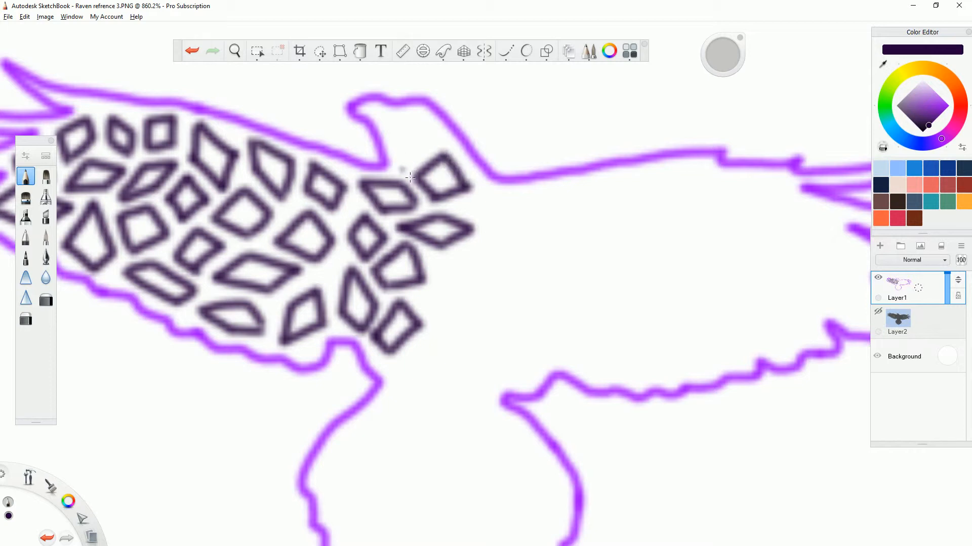
left_click_drag(408, 170, 441, 158)
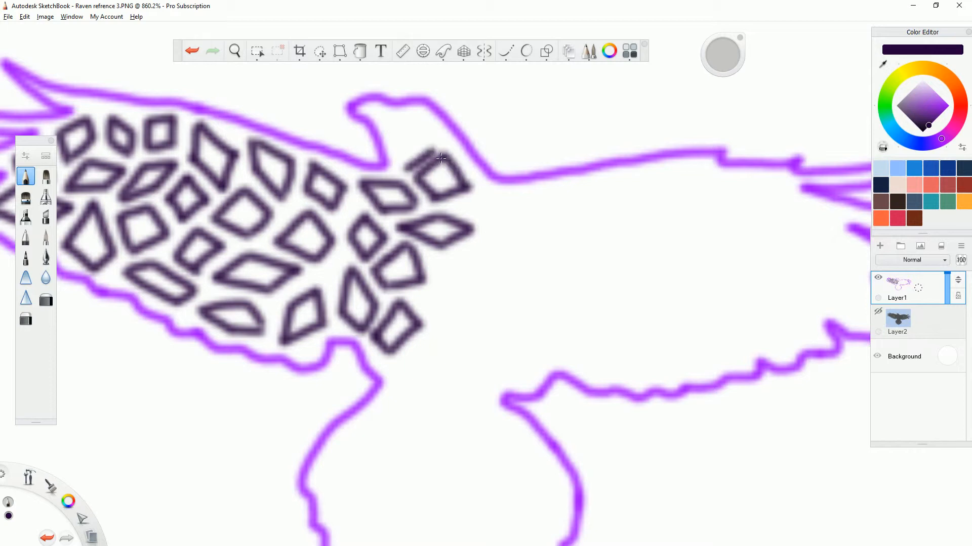
left_click(193, 51)
mouse_move(411, 160)
left_mouse_down()
mouse_move(437, 135)
mouse_move(403, 149)
mouse_move(418, 122)
mouse_move(428, 138)
left_mouse_up()
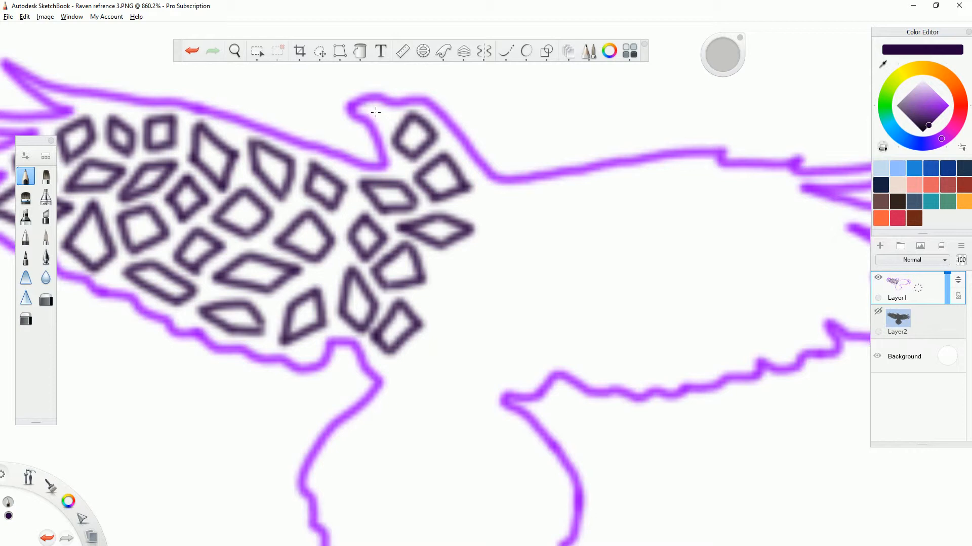
Draw small shapes around the beak: a diamond on the forehead, a triangle at the throat and a narrow quadrilateral at the tip, redoing the last.
left_click_drag(400, 121, 389, 103)
mouse_move(374, 143)
left_mouse_down()
mouse_move(397, 169)
mouse_move(360, 172)
mouse_move(361, 146)
mouse_move(382, 154)
left_mouse_up()
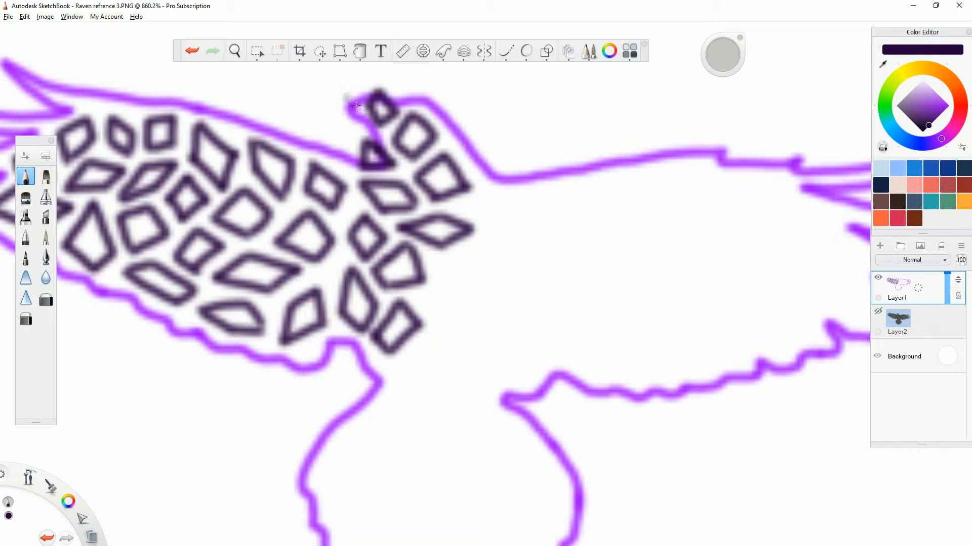
mouse_move(349, 94)
left_mouse_down()
mouse_move(318, 91)
mouse_move(323, 117)
left_mouse_up()
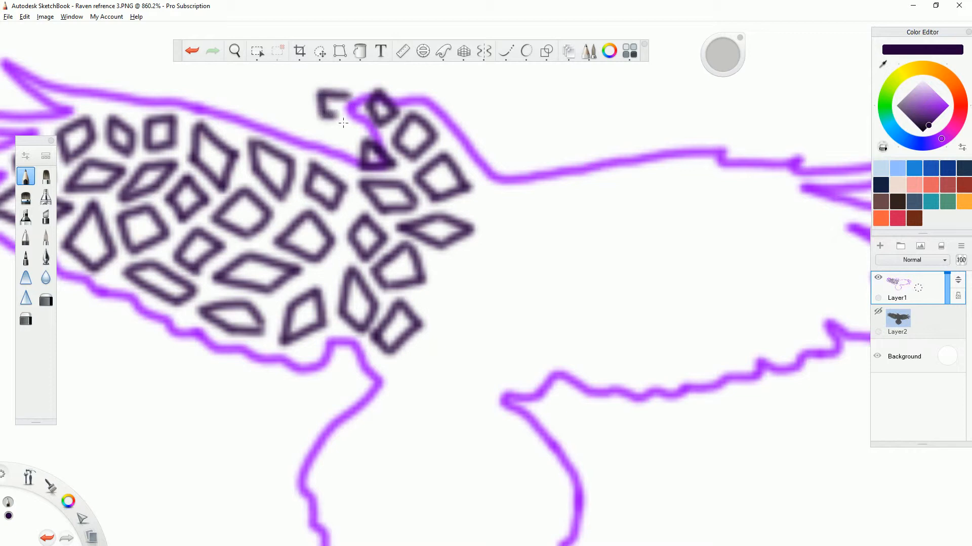
left_click(193, 51)
mouse_move(362, 100)
left_mouse_down()
mouse_move(344, 137)
mouse_move(326, 125)
mouse_move(365, 108)
left_mouse_up()
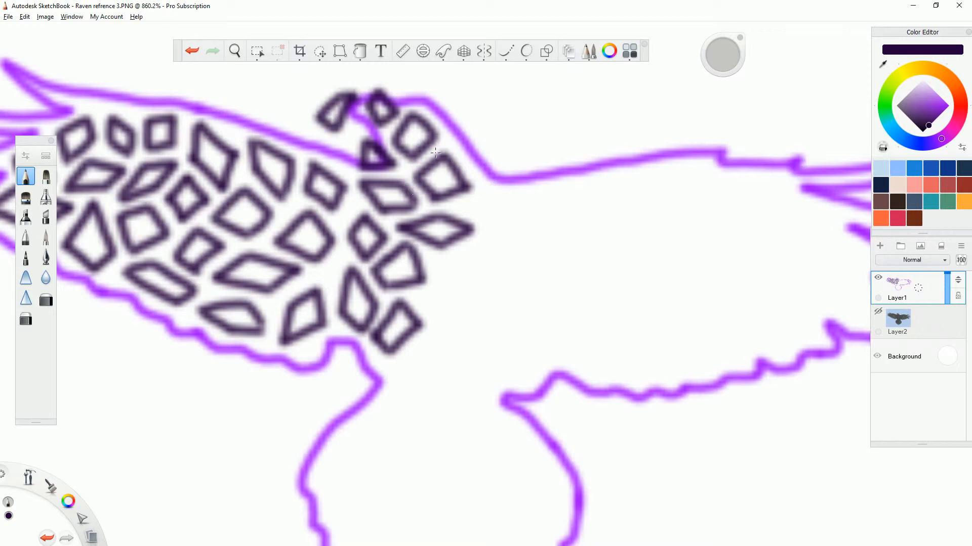
Draw four small quadrilaterals from the back of the head down the nape to the start of the empty wing.
mouse_move(429, 106)
left_mouse_down()
mouse_move(456, 132)
mouse_move(432, 112)
mouse_move(451, 102)
mouse_move(483, 132)
mouse_move(451, 133)
left_mouse_up()
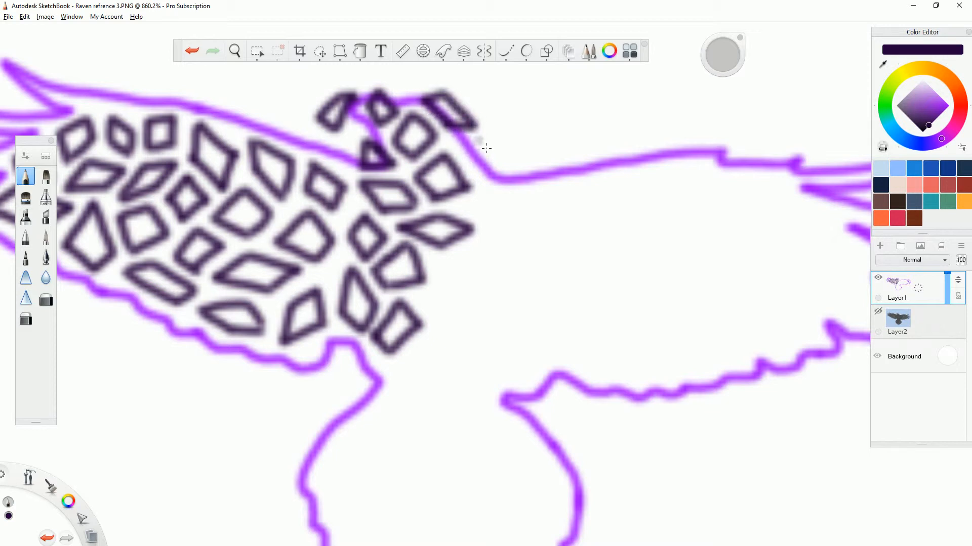
mouse_move(466, 136)
left_mouse_down()
mouse_move(501, 167)
mouse_move(495, 188)
mouse_move(476, 170)
left_mouse_up()
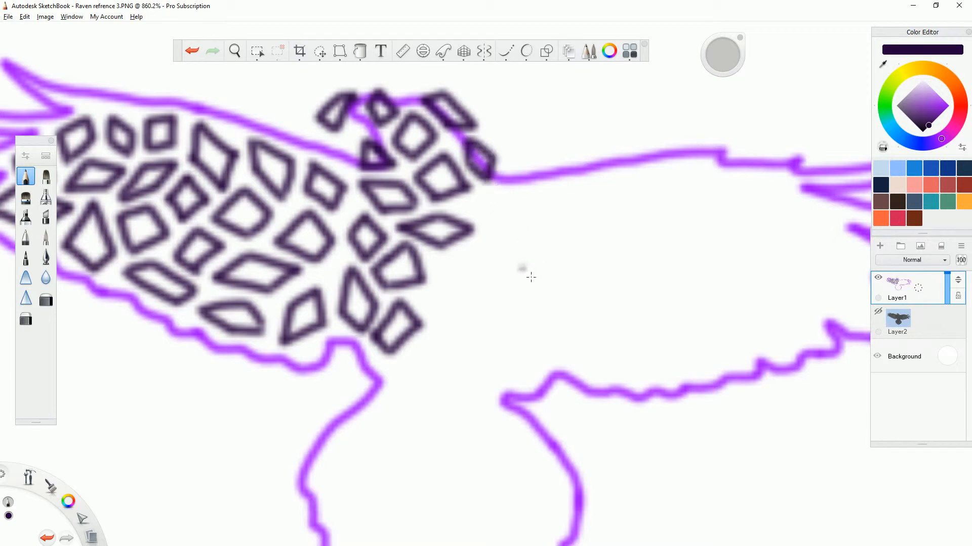
mouse_move(498, 193)
left_mouse_down()
mouse_move(478, 205)
mouse_move(508, 230)
mouse_move(535, 215)
mouse_move(499, 194)
mouse_move(566, 176)
mouse_move(564, 211)
mouse_move(586, 208)
mouse_move(564, 188)
left_mouse_up()
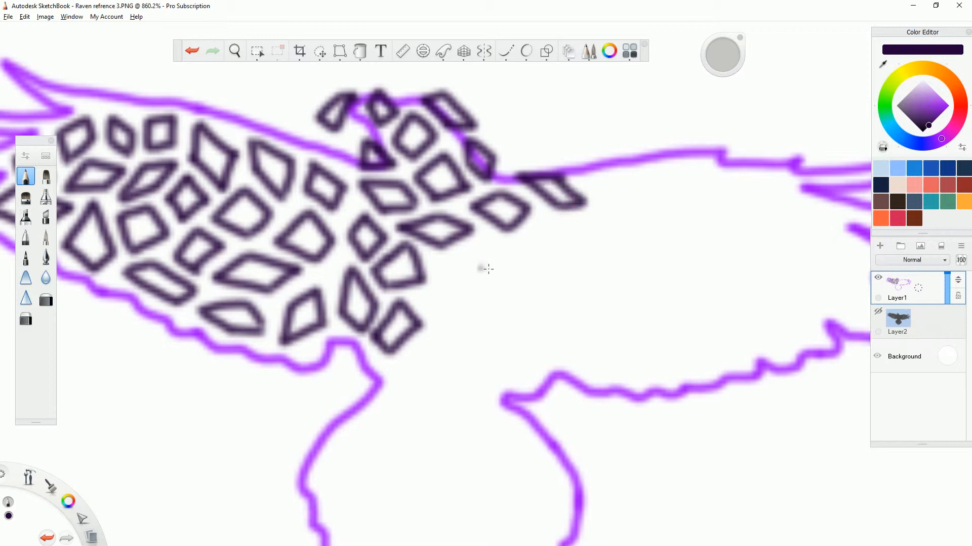
Draw a large diamond in the middle of the body and a narrow tapered quadrilateral diagonally below it.
mouse_move(492, 243)
left_mouse_down()
mouse_move(457, 288)
mouse_move(485, 311)
mouse_move(527, 284)
mouse_move(496, 253)
left_mouse_up()
scroll(477, 363, "up", 3)
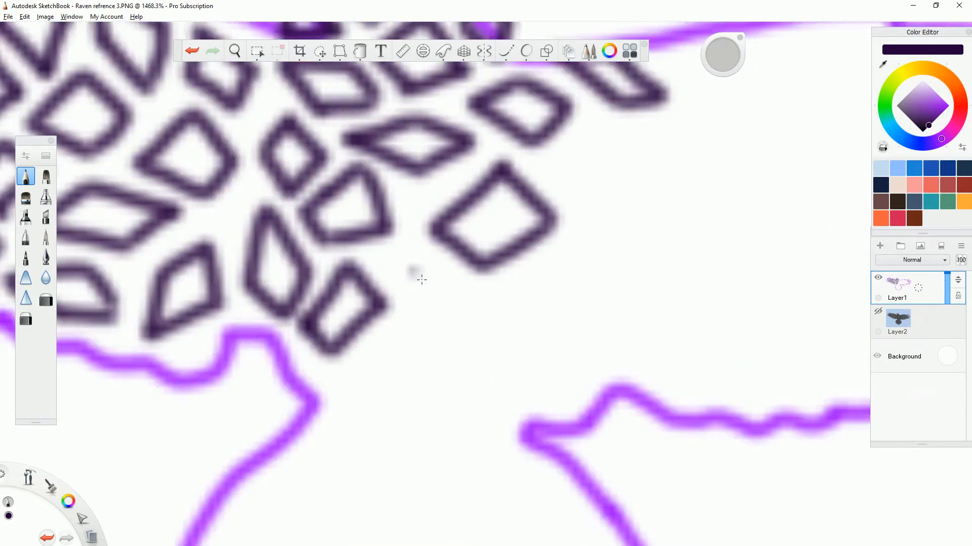
mouse_move(399, 266)
left_mouse_down()
mouse_move(446, 323)
mouse_move(410, 269)
mouse_move(502, 306)
mouse_move(488, 351)
mouse_move(436, 317)
left_mouse_up()
scroll(384, 401, "down", 2)
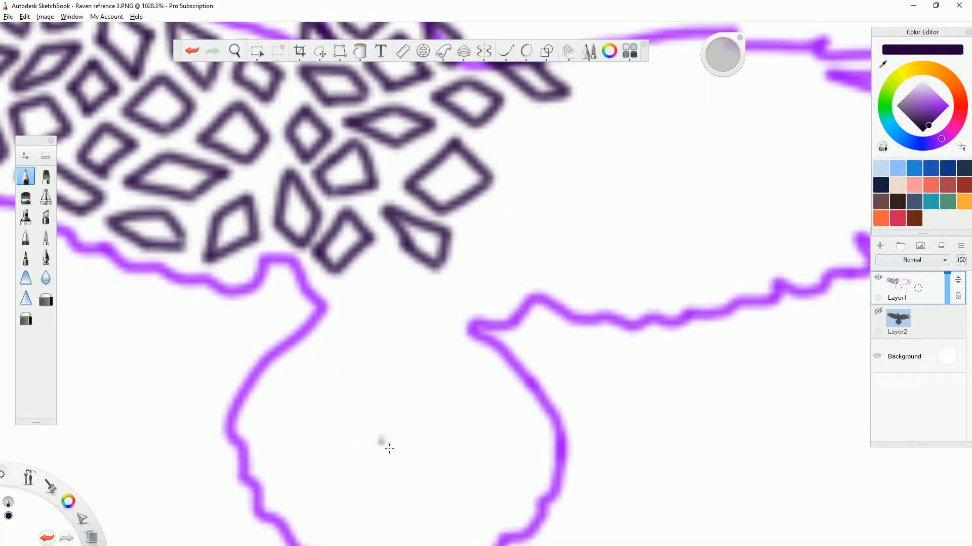
mouse_move(382, 282)
left_mouse_down()
mouse_move(347, 315)
mouse_move(387, 333)
mouse_move(429, 312)
mouse_move(384, 276)
left_mouse_up()
key("ctrl+z")
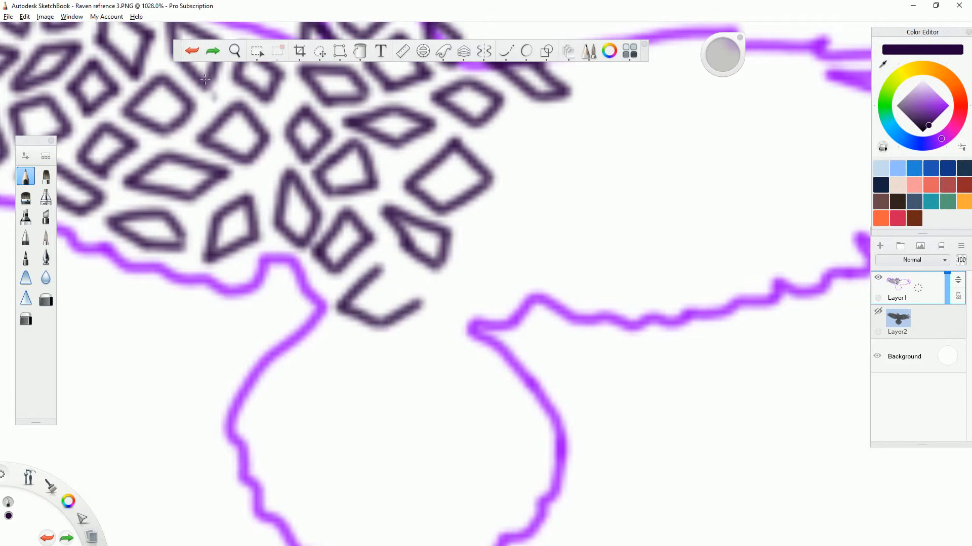
left_click(196, 51)
left_click(196, 50)
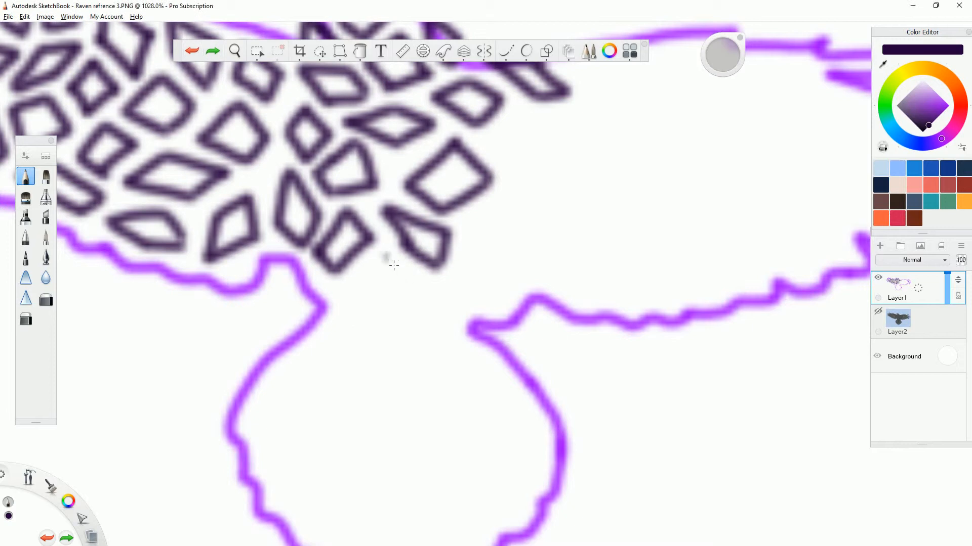
Draw a wide, low quadrilateral in the lower body, just above the opening to the tail.
left_click_drag(388, 260, 430, 297)
mouse_move(388, 261)
left_mouse_down()
mouse_move(348, 303)
mouse_move(381, 318)
mouse_move(436, 304)
left_mouse_up()
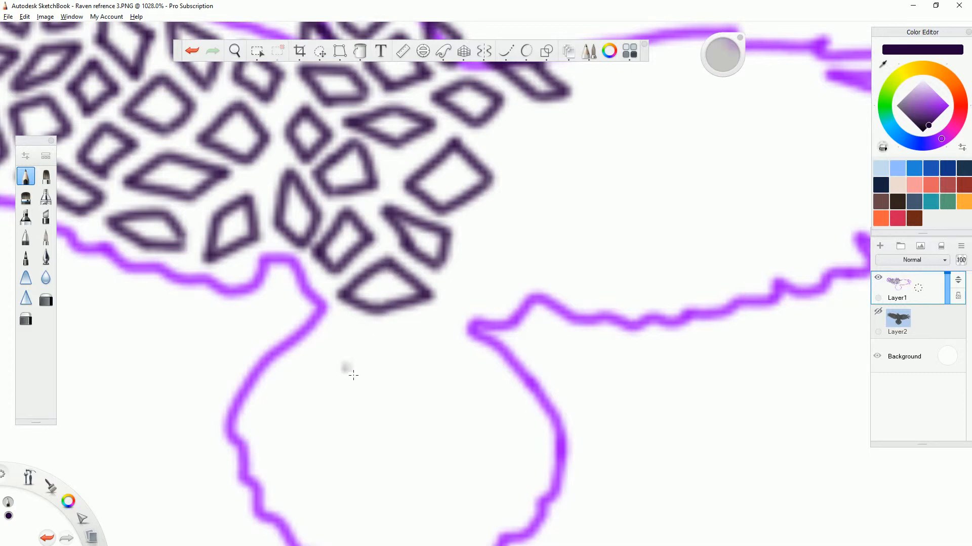
scroll(353, 374, "down", 5)
scroll(314, 451, "up", 6)
mouse_move(375, 240)
left_mouse_down()
mouse_move(300, 310)
mouse_move(361, 343)
mouse_move(400, 302)
mouse_move(364, 255)
left_mouse_up()
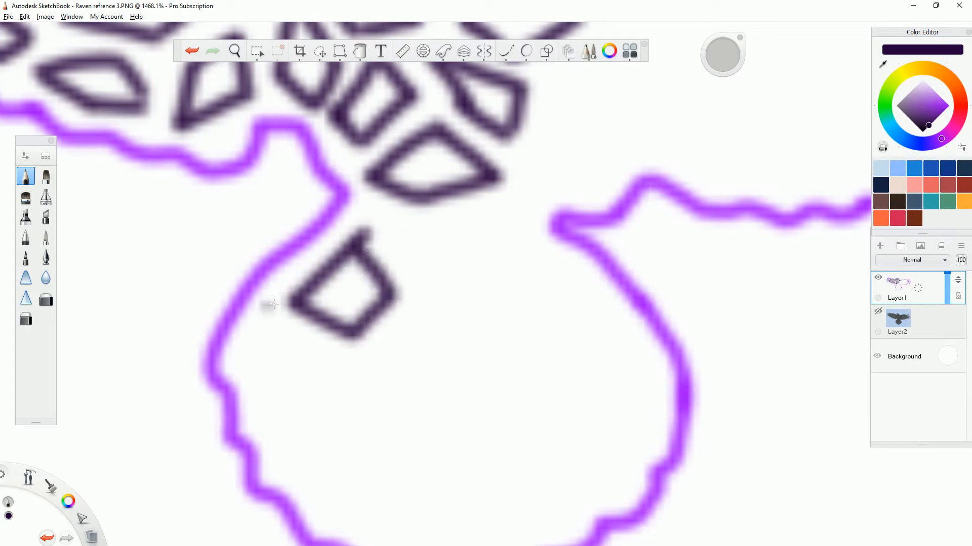
left_click(192, 51)
left_click(193, 51)
left_click(193, 50)
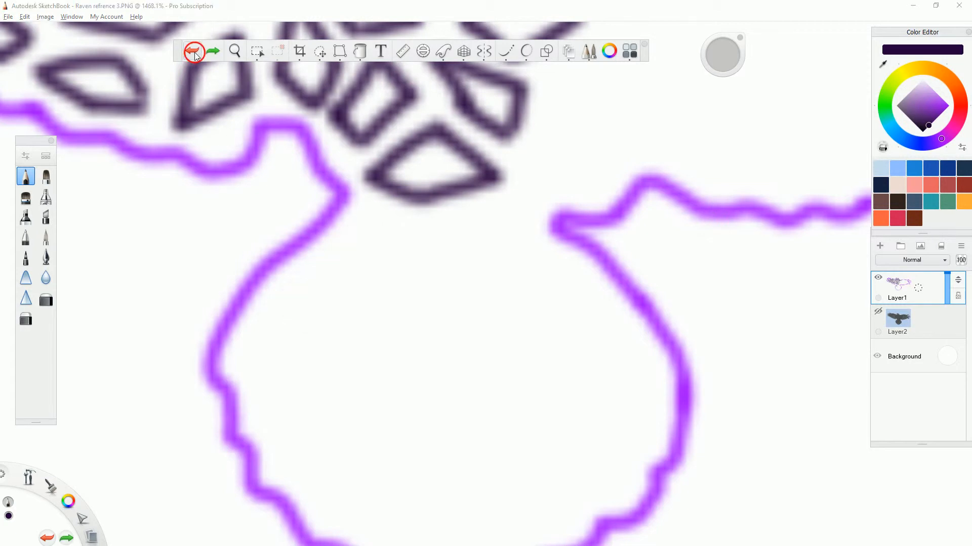
Draw a large diamond at the top of the tail near its outline, redoing the misplaced strokes of its lower sides.
left_click(357, 233)
left_click(304, 307)
left_click(394, 313)
key("ctrl+z")
left_click(405, 302)
left_click(407, 300)
left_click(362, 338)
key("ctrl+z")
left_click(338, 368)
key("ctrl+z")
left_click(358, 359)
mouse_move(361, 362)
left_mouse_down()
mouse_move(295, 306)
mouse_move(355, 259)
mouse_move(381, 258)
mouse_move(410, 300)
mouse_move(357, 364)
left_mouse_up()
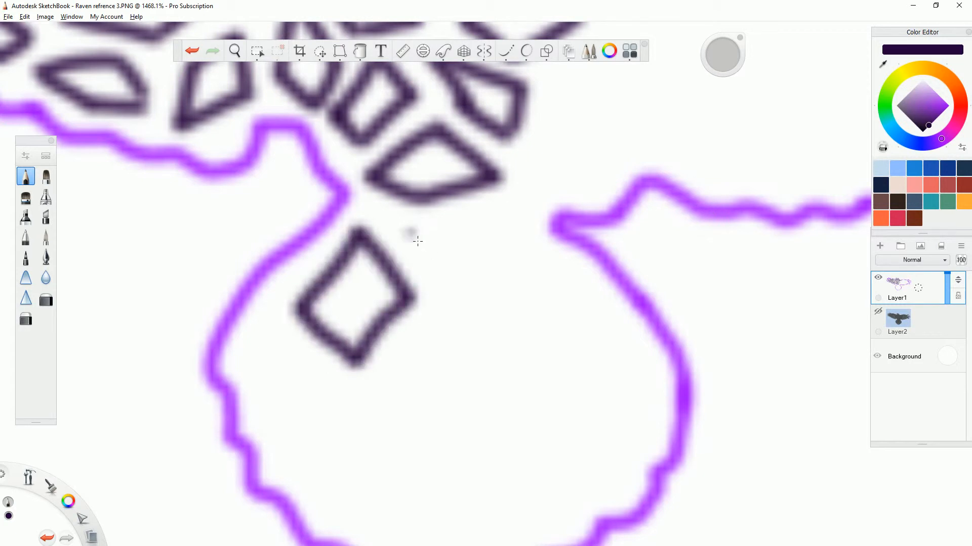
Draw a wide slanted quadrilateral beside the large tail diamond, reaching toward the opposite corner of the tail opening.
left_click(405, 236)
mouse_move(407, 246)
left_mouse_down()
mouse_move(512, 215)
mouse_move(431, 265)
mouse_move(490, 300)
mouse_move(564, 269)
mouse_move(495, 283)
left_mouse_up()
left_click_drag(515, 227, 561, 267)
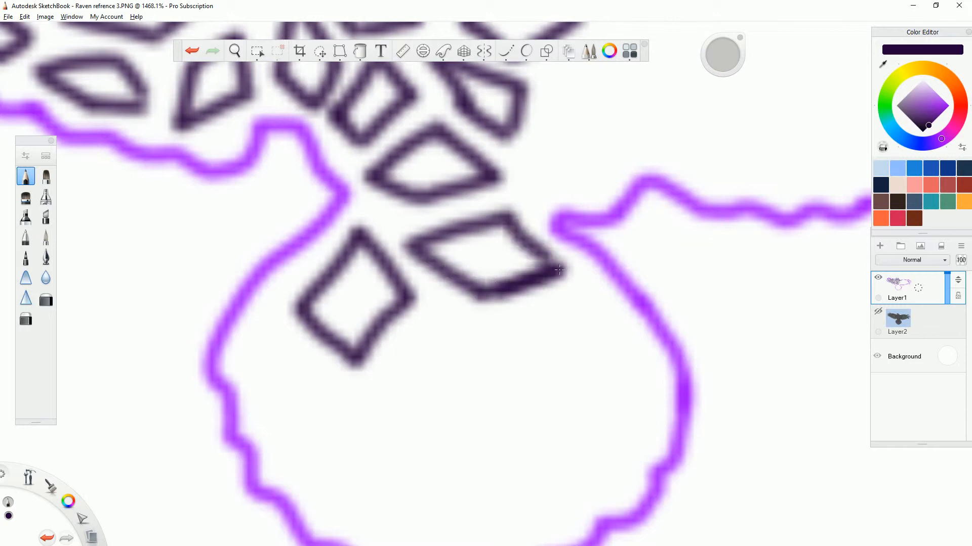
Draw two small quadrilaterals below the large tail diamond, following the tail's outline downward.
scroll(412, 365, "down", 3)
scroll(346, 375, "up", 3)
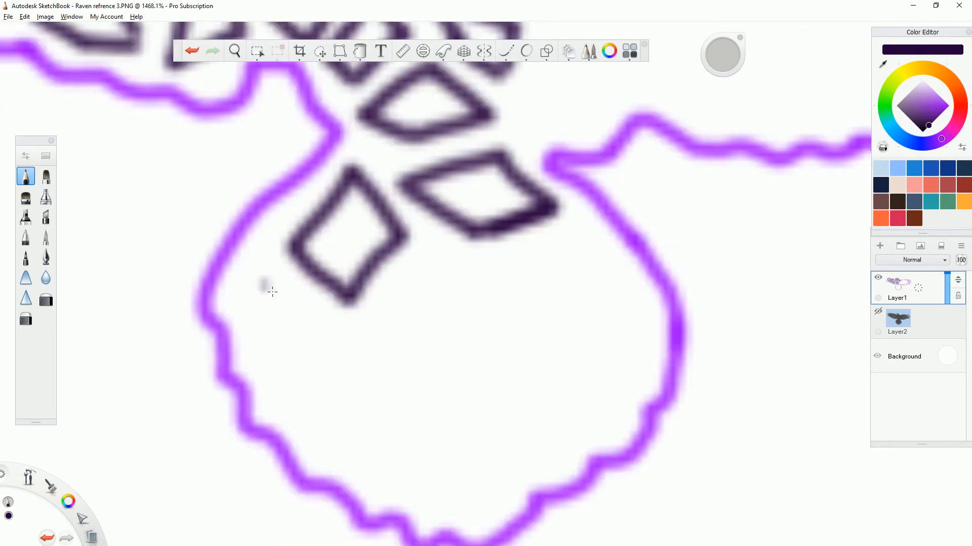
mouse_move(278, 273)
left_mouse_down()
mouse_move(244, 313)
mouse_move(282, 272)
mouse_move(318, 313)
left_mouse_up()
mouse_move(242, 310)
left_mouse_down()
mouse_move(288, 357)
mouse_move(317, 324)
left_mouse_up()
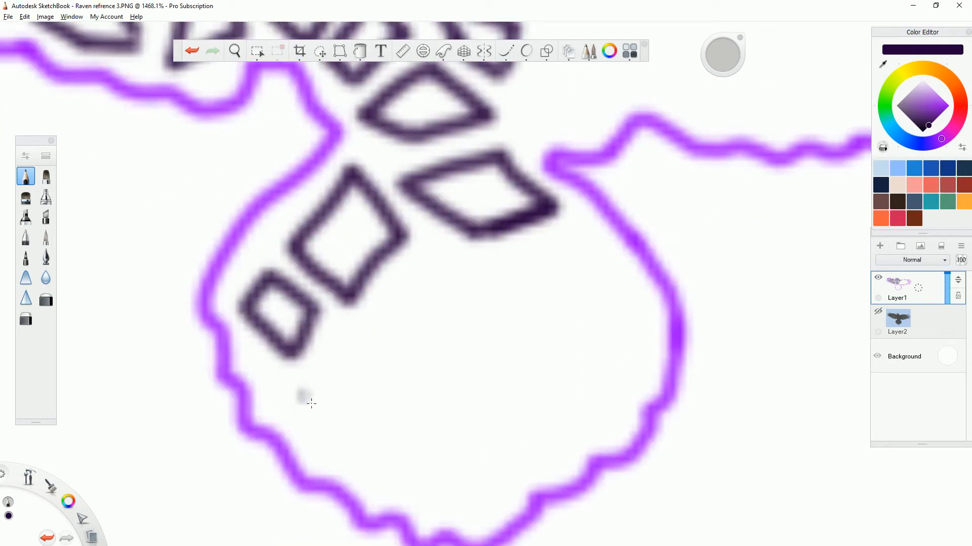
mouse_move(285, 386)
left_mouse_down()
mouse_move(354, 438)
mouse_move(311, 372)
mouse_move(352, 341)
mouse_move(382, 373)
mouse_move(345, 438)
left_mouse_up()
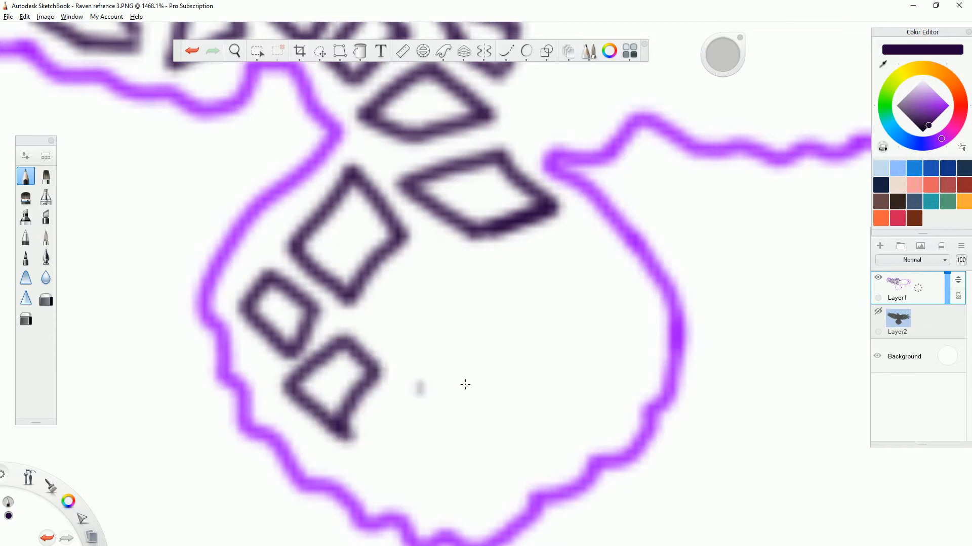
Draw a large diamond in the middle of the tail and a slanted quadrilateral beside it, reaching toward the far outline.
scroll(466, 400, "down", 5)
scroll(466, 425, "up", 5)
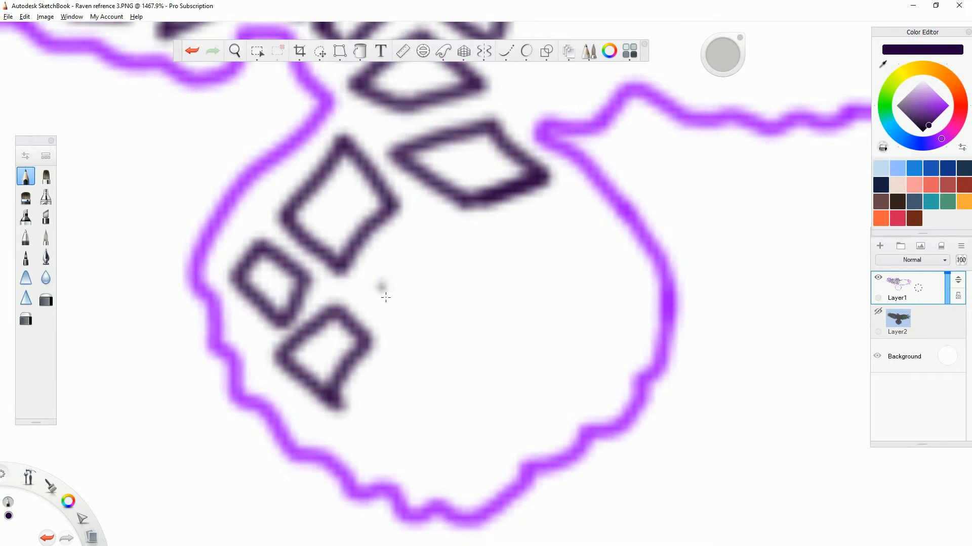
mouse_move(431, 222)
left_mouse_down()
mouse_move(380, 275)
mouse_move(373, 300)
left_mouse_up()
mouse_move(399, 326)
left_mouse_down()
mouse_move(435, 357)
mouse_move(483, 311)
mouse_move(434, 241)
mouse_move(577, 232)
left_mouse_up()
left_click_drag(464, 230, 531, 293)
mouse_move(577, 230)
left_mouse_down()
mouse_move(623, 275)
mouse_move(529, 299)
left_mouse_up()
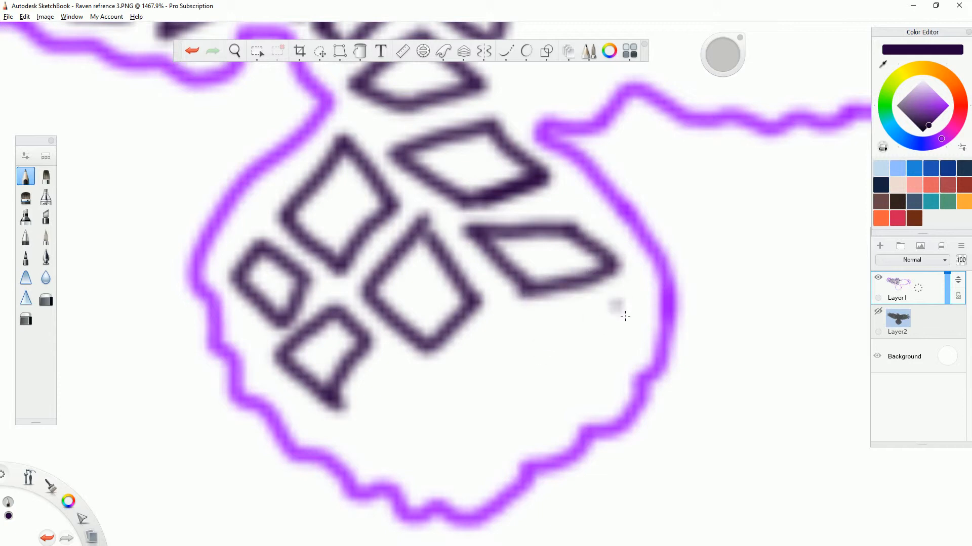
Draw a small wide diamond below the slanted quadrilateral near the tail's outline, undoing the stray stroke that crosses its inner corner.
left_click_drag(582, 302, 637, 348)
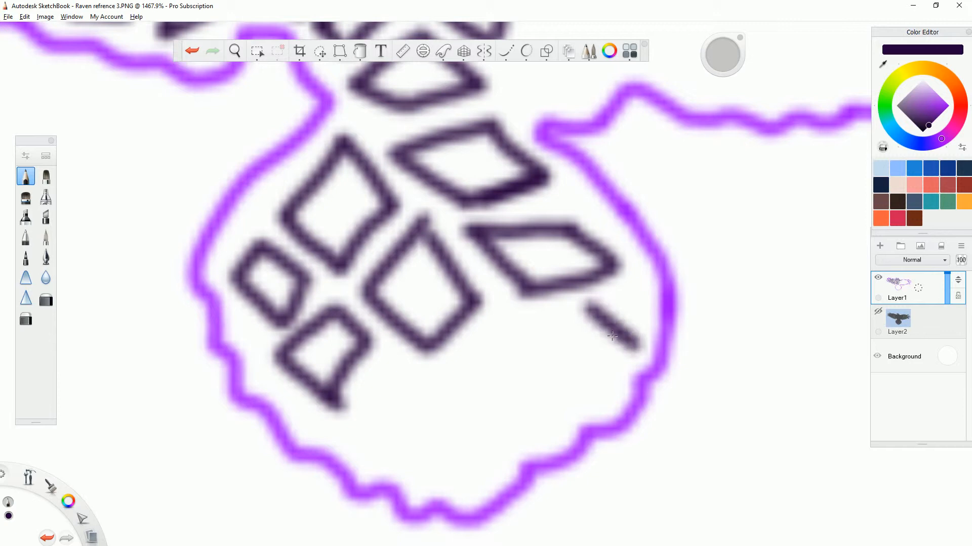
mouse_move(584, 303)
left_mouse_down()
mouse_move(537, 345)
mouse_move(597, 380)
mouse_move(637, 347)
left_mouse_up()
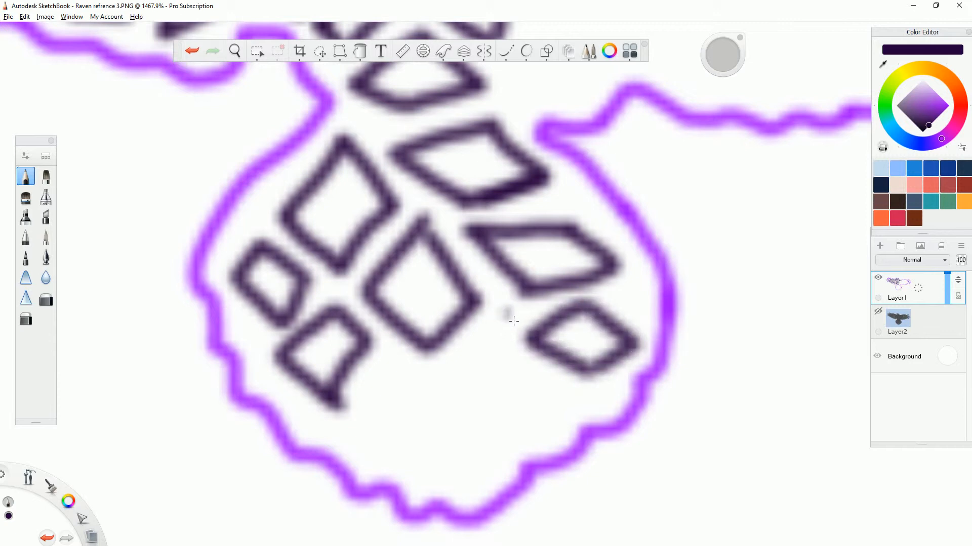
left_click_drag(500, 312, 533, 372)
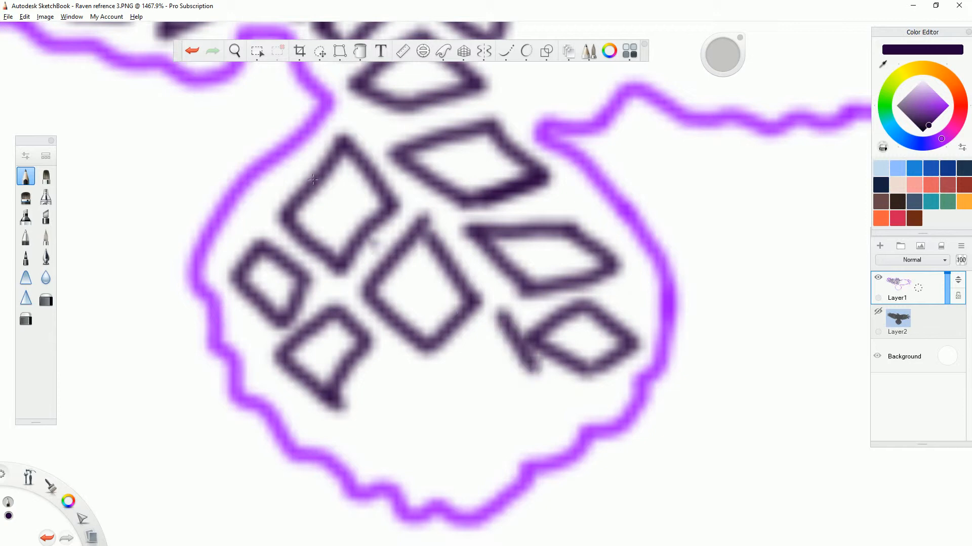
left_click(192, 51)
Fill the lower tail with a diamond, a narrow parallelogram on the outline, a triangle, a small square and a tiny triangle.
left_click_drag(487, 332, 507, 356)
mouse_move(535, 388)
left_mouse_down()
mouse_move(488, 331)
mouse_move(455, 380)
mouse_move(490, 434)
mouse_move(536, 387)
mouse_move(565, 395)
mouse_move(526, 441)
mouse_move(572, 428)
mouse_move(609, 397)
mouse_move(556, 392)
left_mouse_up()
left_click_drag(384, 361, 445, 407)
mouse_move(386, 364)
left_mouse_down()
mouse_move(376, 424)
mouse_move(445, 419)
left_mouse_up()
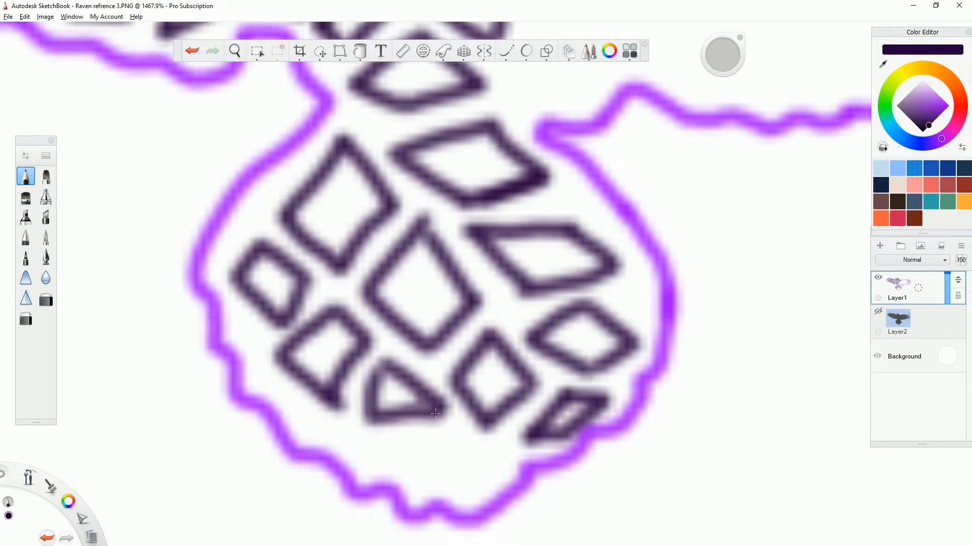
mouse_move(486, 489)
left_mouse_down()
mouse_move(426, 471)
mouse_move(425, 436)
mouse_move(455, 436)
mouse_move(483, 455)
mouse_move(494, 493)
left_mouse_up()
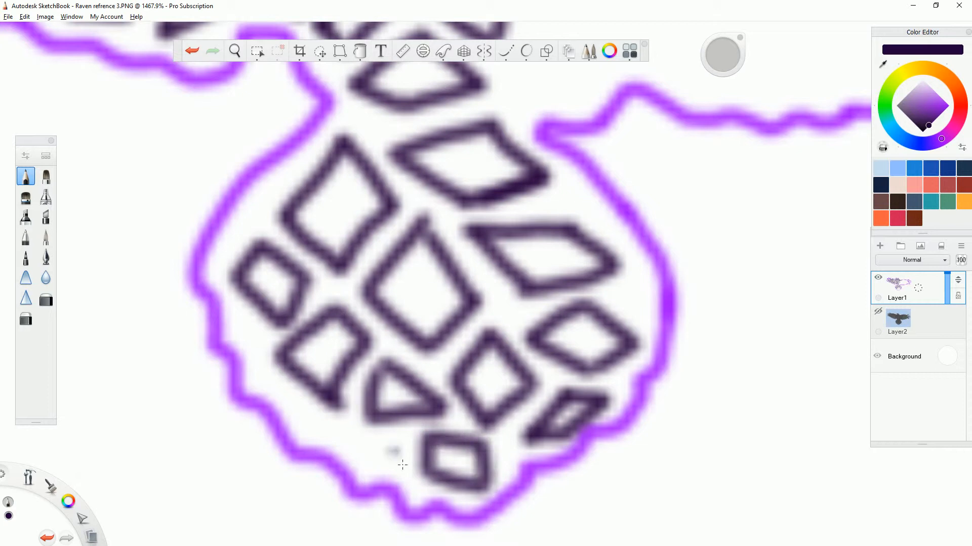
mouse_move(385, 473)
left_mouse_down()
mouse_move(344, 447)
mouse_move(382, 446)
mouse_move(392, 458)
mouse_move(383, 474)
left_mouse_up()
Draw a diamond at the base of the unfilled wing and a flat, wide quadrilateral beside it, toward the wingtip.
scroll(391, 535, "down", 1)
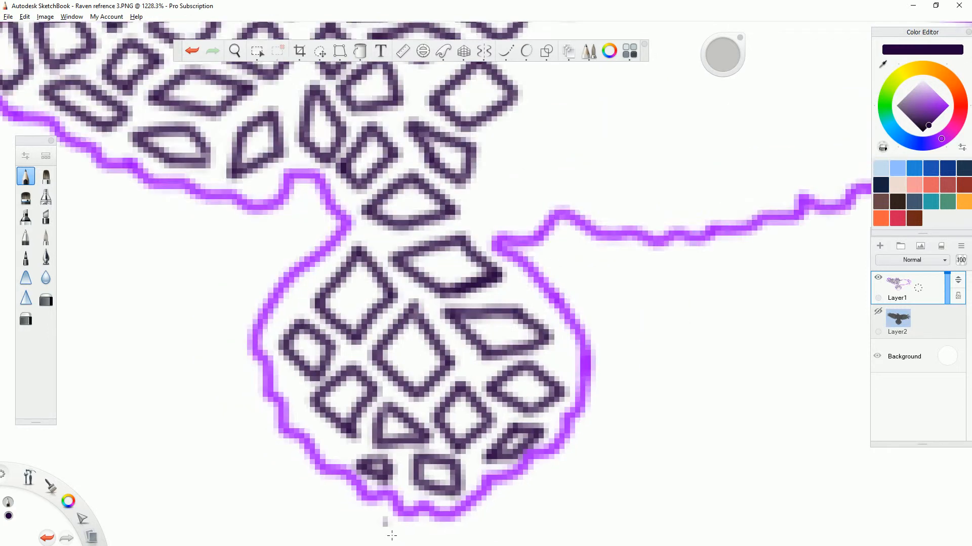
scroll(391, 536, "down", 4)
scroll(577, 213, "up", 3)
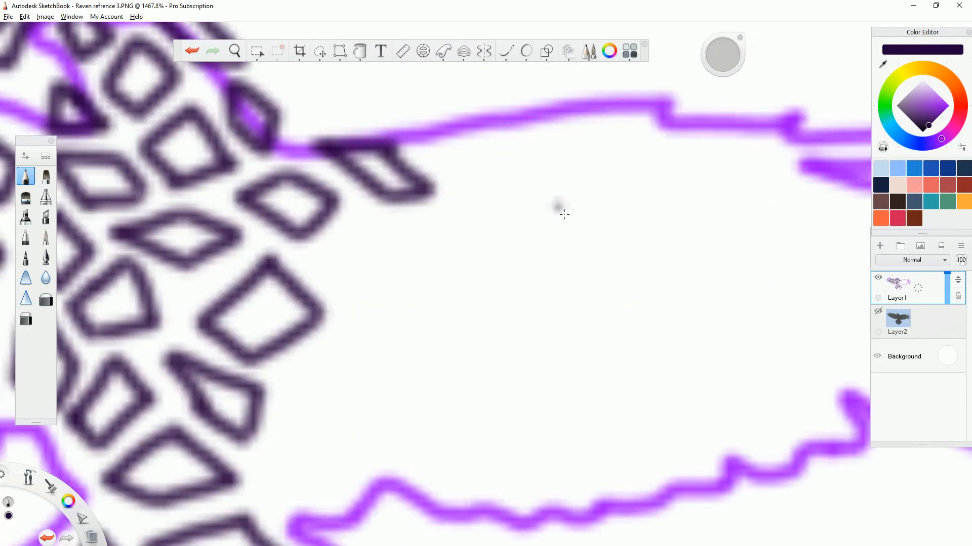
mouse_move(416, 222)
left_mouse_down()
mouse_move(395, 259)
mouse_move(422, 295)
mouse_move(461, 256)
mouse_move(420, 221)
left_mouse_up()
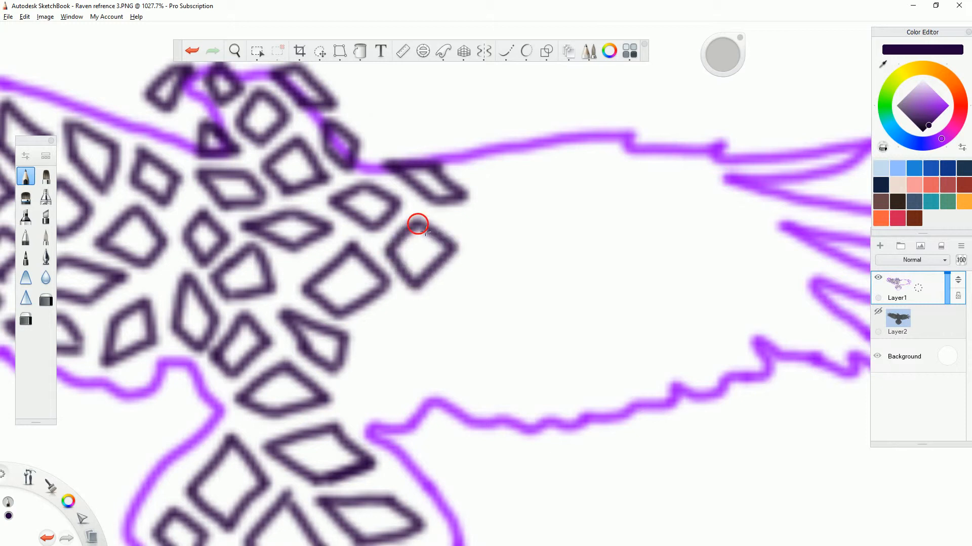
mouse_move(464, 228)
left_mouse_down()
mouse_move(501, 233)
mouse_move(501, 249)
mouse_move(535, 254)
mouse_move(525, 217)
mouse_move(555, 250)
left_mouse_up()
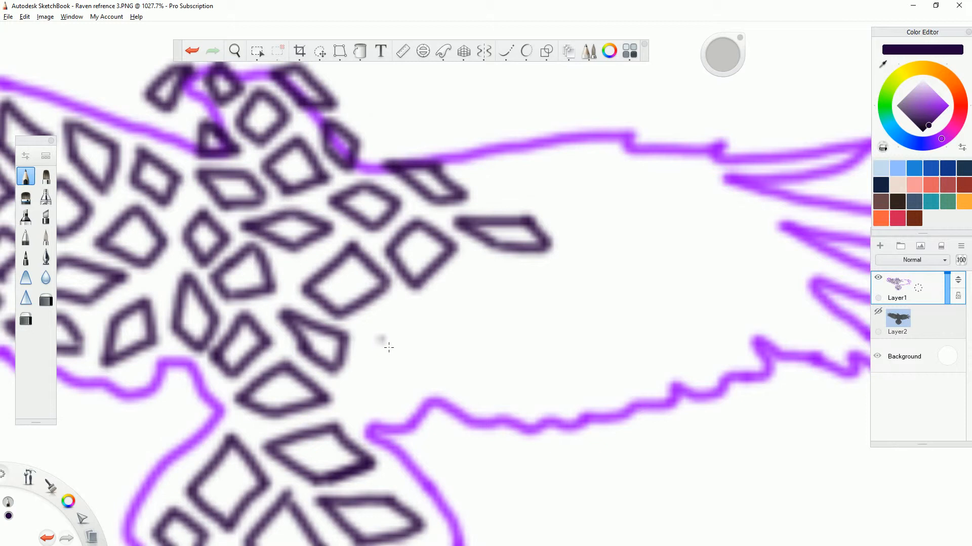
Draw three small quadrilaterals in the corner where the unfilled wing meets the body above the tail.
mouse_move(403, 315)
left_mouse_down()
mouse_move(366, 338)
mouse_move(367, 378)
mouse_move(410, 356)
mouse_move(406, 318)
left_mouse_up()
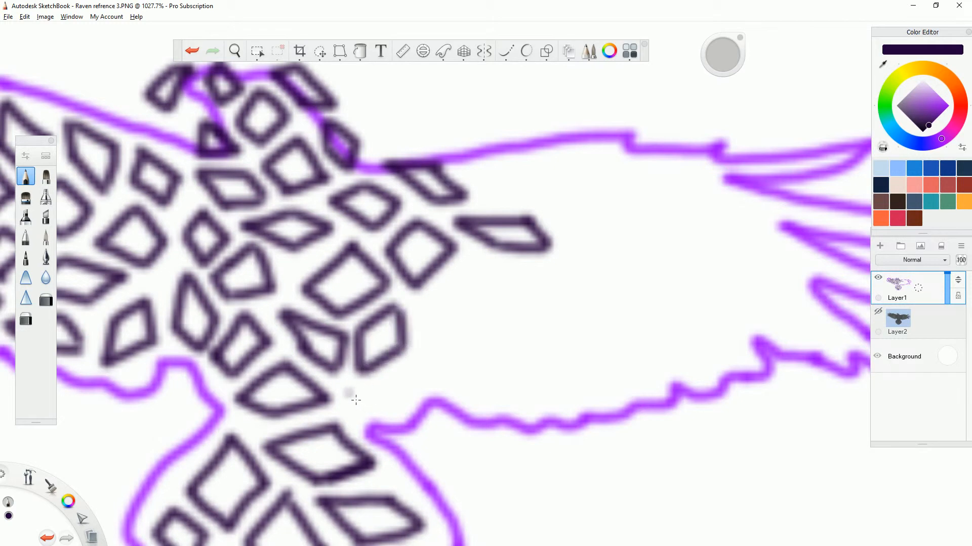
mouse_move(357, 401)
left_mouse_down()
mouse_move(371, 431)
mouse_move(405, 426)
mouse_move(393, 399)
mouse_move(402, 419)
mouse_move(415, 399)
mouse_move(408, 383)
mouse_move(440, 345)
left_mouse_up()
mouse_move(413, 397)
left_mouse_down()
mouse_move(454, 394)
mouse_move(441, 354)
left_mouse_up()
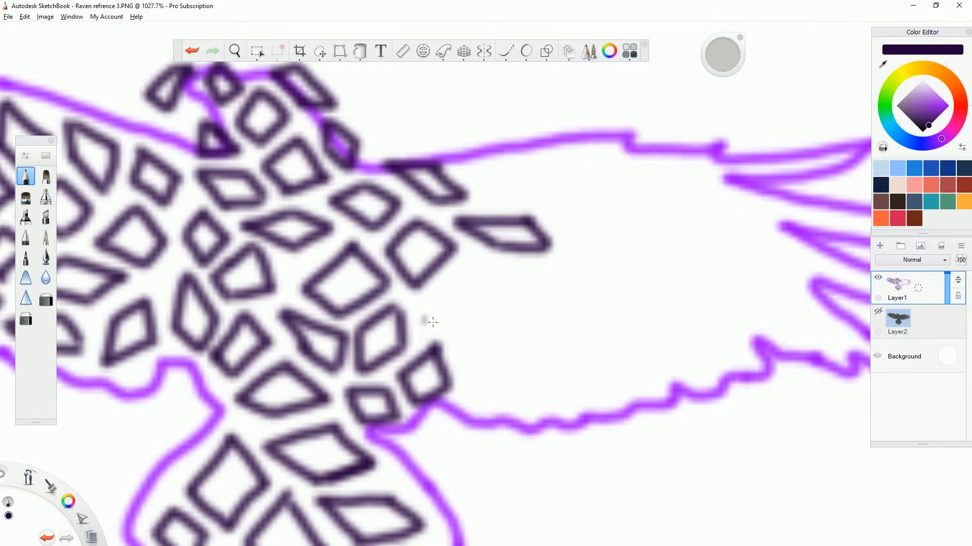
Draw four quadrilaterals outward through the lower half of the wing, two in the middle and two along its lower edge.
mouse_move(422, 310)
left_mouse_down()
mouse_move(434, 341)
mouse_move(485, 304)
left_mouse_up()
mouse_move(426, 309)
left_mouse_down()
mouse_move(476, 267)
mouse_move(486, 301)
mouse_move(498, 305)
mouse_move(572, 280)
left_mouse_up()
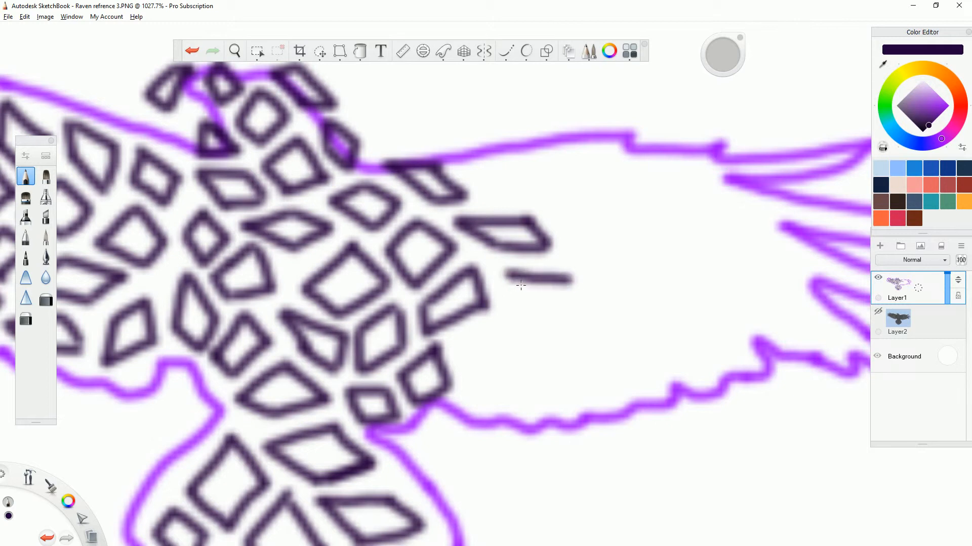
left_click_drag(511, 277, 506, 316)
mouse_move(572, 278)
left_mouse_down()
mouse_move(559, 323)
mouse_move(471, 350)
mouse_move(488, 341)
mouse_move(472, 355)
mouse_move(473, 397)
mouse_move(522, 390)
mouse_move(498, 343)
left_mouse_up()
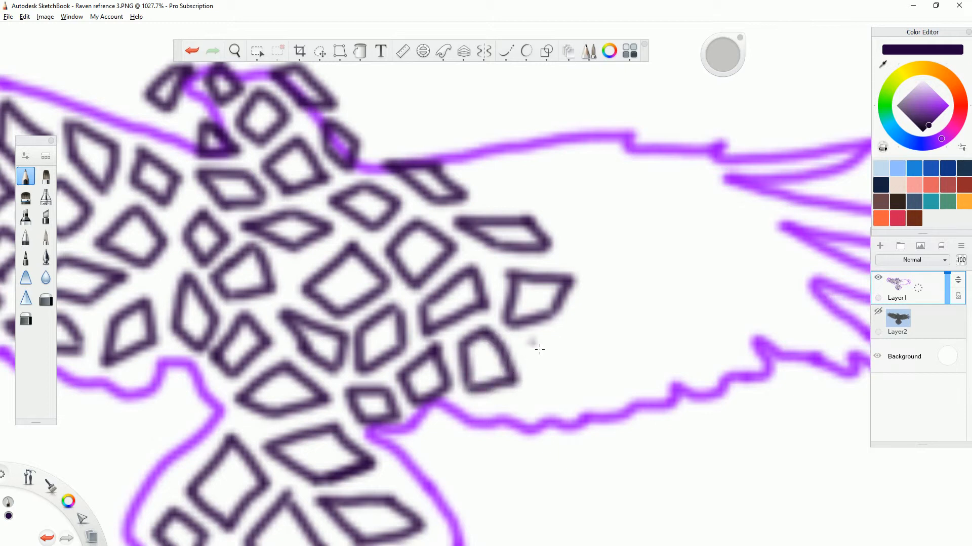
mouse_move(528, 349)
left_mouse_down()
mouse_move(552, 403)
mouse_move(606, 398)
left_mouse_up()
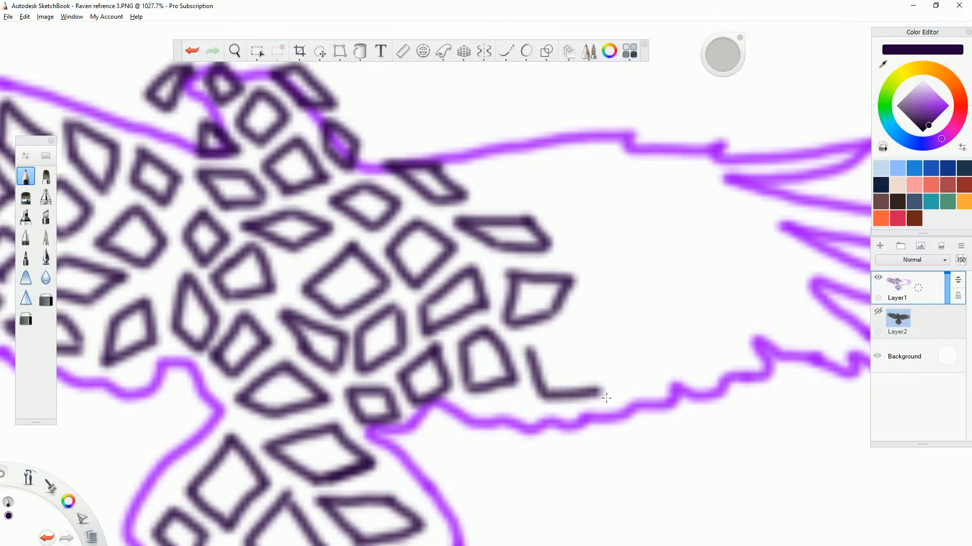
mouse_move(537, 357)
left_mouse_down()
mouse_move(574, 346)
mouse_move(597, 391)
left_mouse_up()
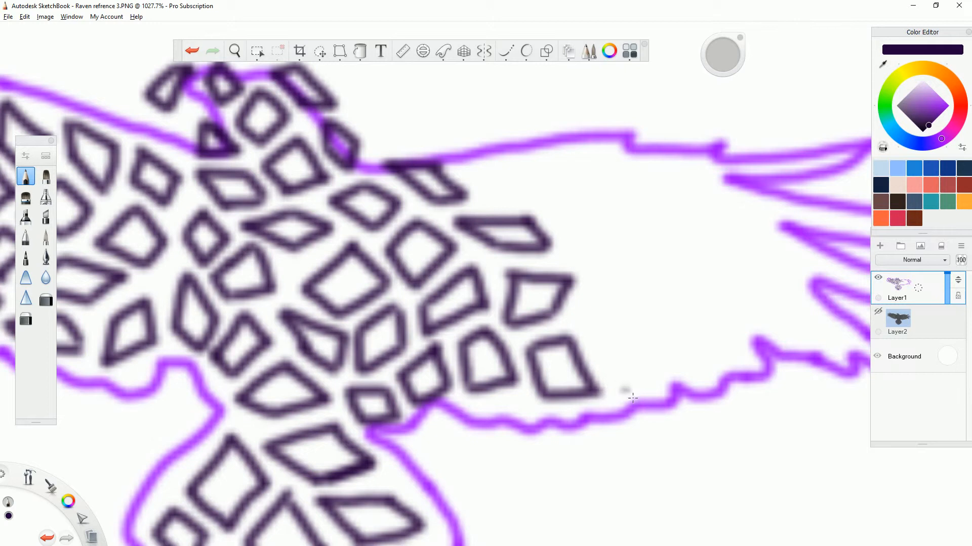
left_click_drag(628, 392, 584, 317)
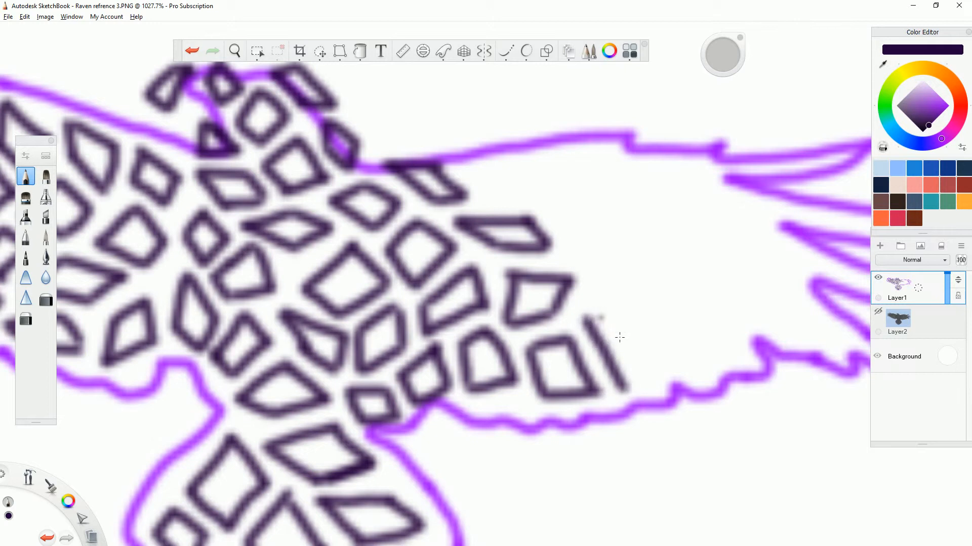
mouse_move(635, 395)
left_mouse_down()
mouse_move(657, 360)
mouse_move(615, 301)
mouse_move(593, 324)
left_mouse_up()
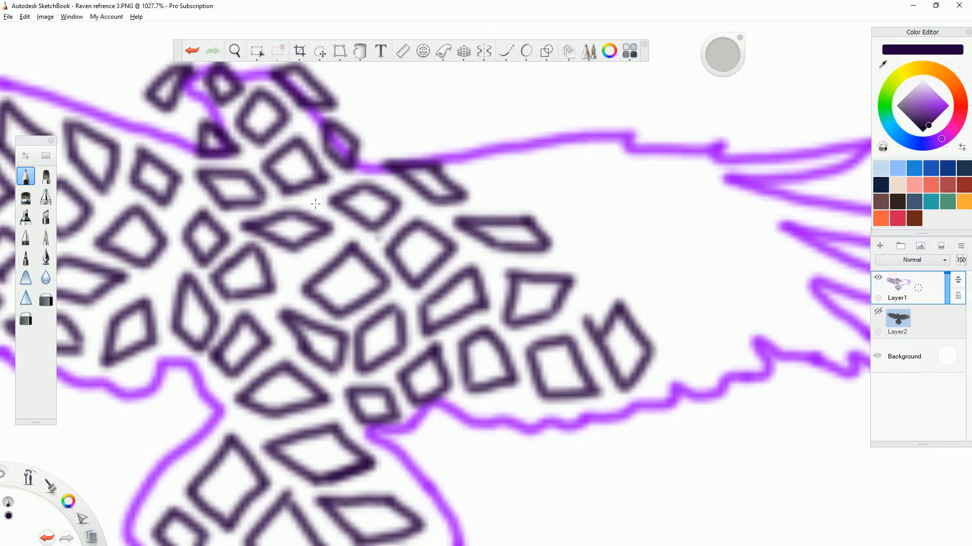
left_click(193, 51)
left_click(192, 51)
left_click(192, 51)
left_click(192, 51)
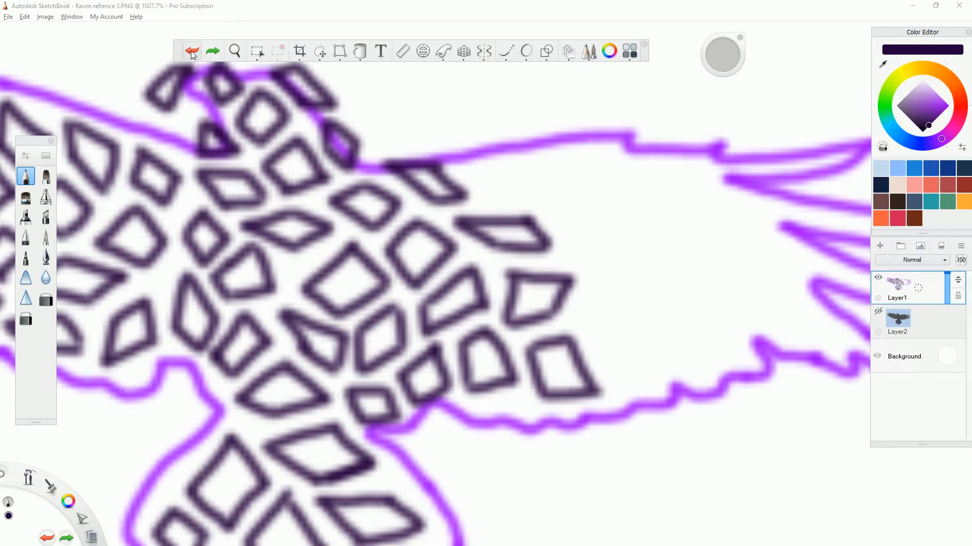
Draw a tall diamond next in the lower row of the wing and a large pointed quadrilateral beside it on the lower edge.
mouse_move(596, 323)
left_mouse_down()
mouse_move(638, 385)
mouse_move(660, 329)
left_mouse_up()
mouse_move(596, 331)
left_mouse_down()
mouse_move(617, 308)
mouse_move(621, 283)
mouse_move(663, 340)
left_mouse_up()
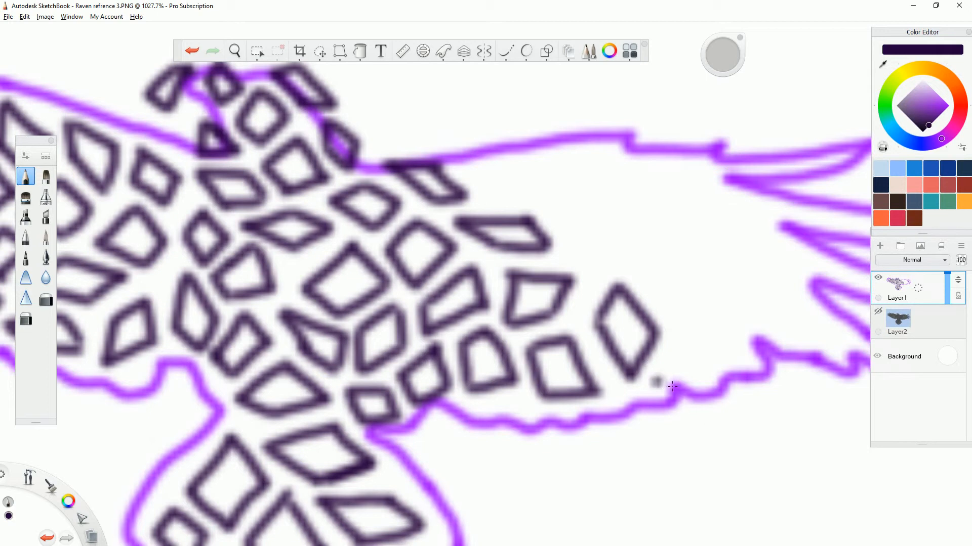
left_click_drag(655, 382, 718, 354)
mouse_move(661, 380)
left_mouse_down()
mouse_move(708, 319)
mouse_move(744, 319)
mouse_move(750, 355)
mouse_move(707, 371)
left_mouse_up()
left_click(724, 339)
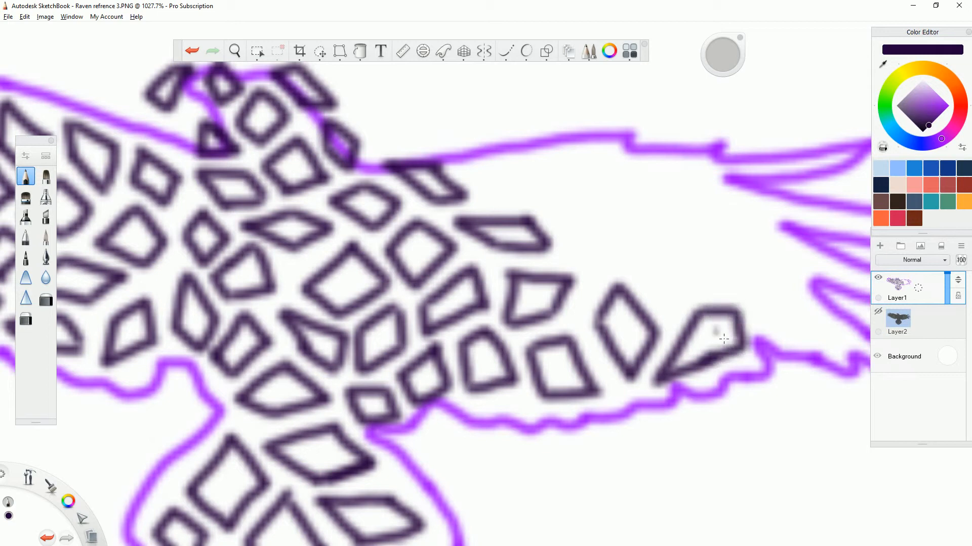
Draw two wide diamonds along the wing's upper edge and two tall, narrow ones beneath them.
mouse_move(602, 268)
left_mouse_down()
mouse_move(573, 223)
mouse_move(596, 197)
mouse_move(627, 224)
mouse_move(601, 271)
left_mouse_up()
left_click(512, 194)
mouse_move(484, 184)
left_mouse_down()
mouse_move(537, 209)
mouse_move(600, 175)
mouse_move(546, 156)
mouse_move(492, 175)
left_mouse_up()
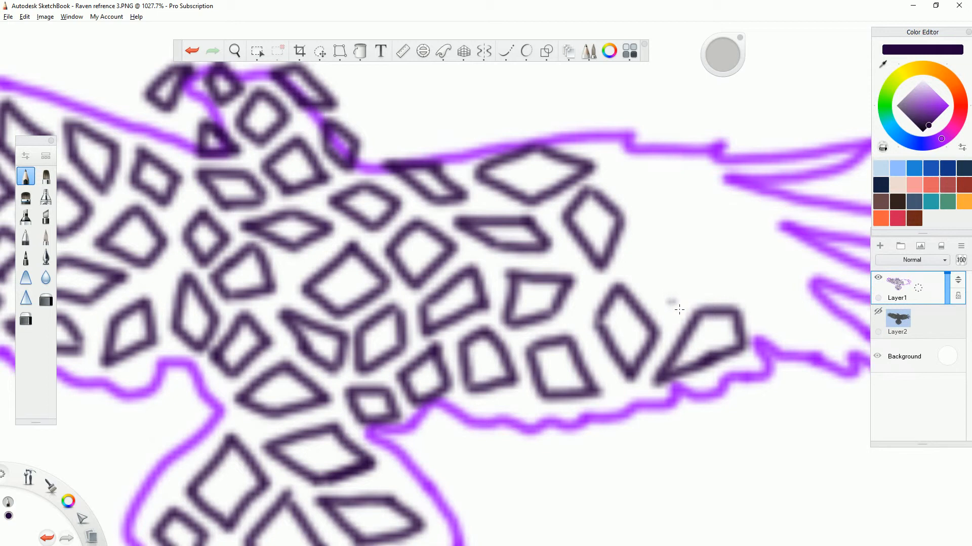
mouse_move(683, 313)
left_mouse_down()
mouse_move(639, 277)
mouse_move(662, 235)
mouse_move(684, 267)
mouse_move(677, 302)
left_mouse_up()
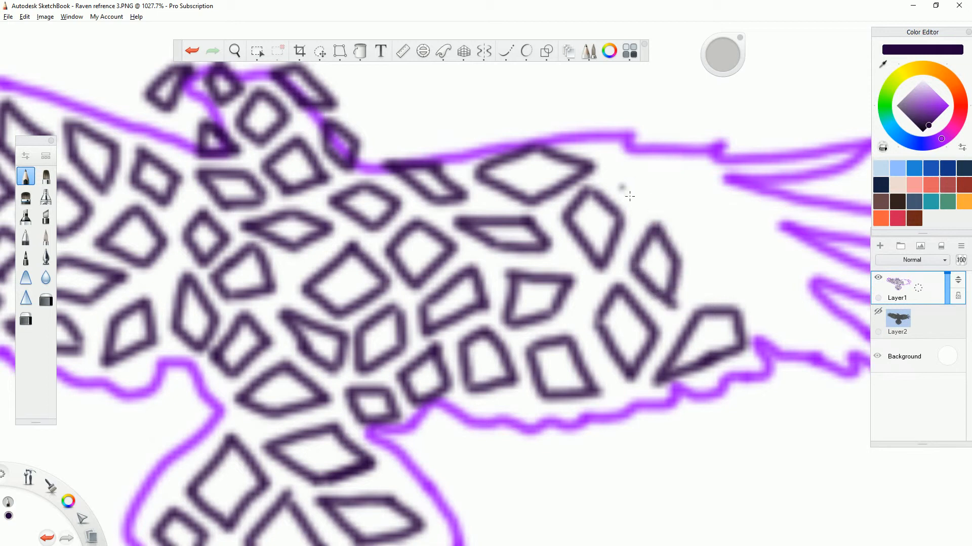
mouse_move(614, 181)
left_mouse_down()
mouse_move(633, 200)
mouse_move(666, 205)
mouse_move(697, 180)
mouse_move(633, 160)
mouse_move(620, 184)
left_mouse_up()
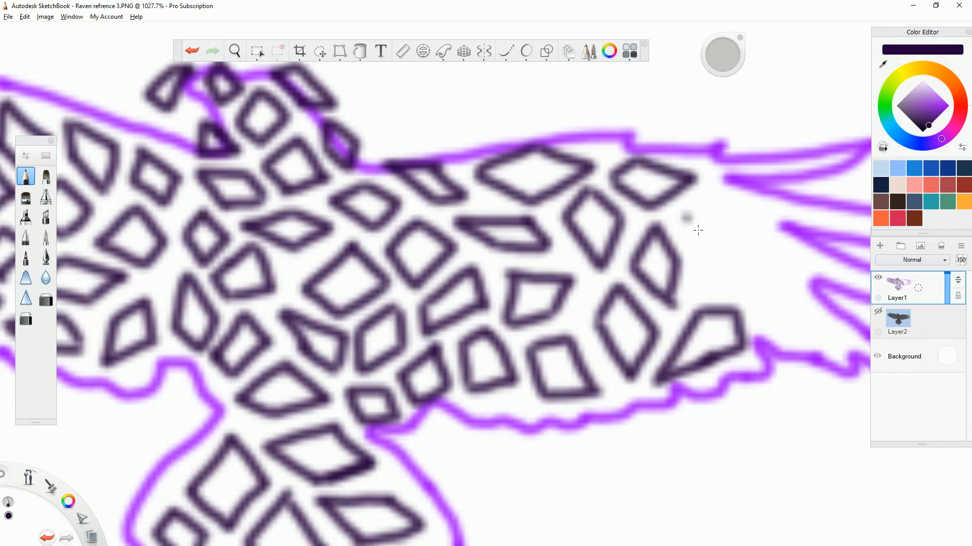
Draw a large quadrilateral in front of the wingtip feathers and a slanted one at the base of the lowest feather.
left_click_drag(686, 215, 720, 263)
left_click_drag(686, 215, 728, 283)
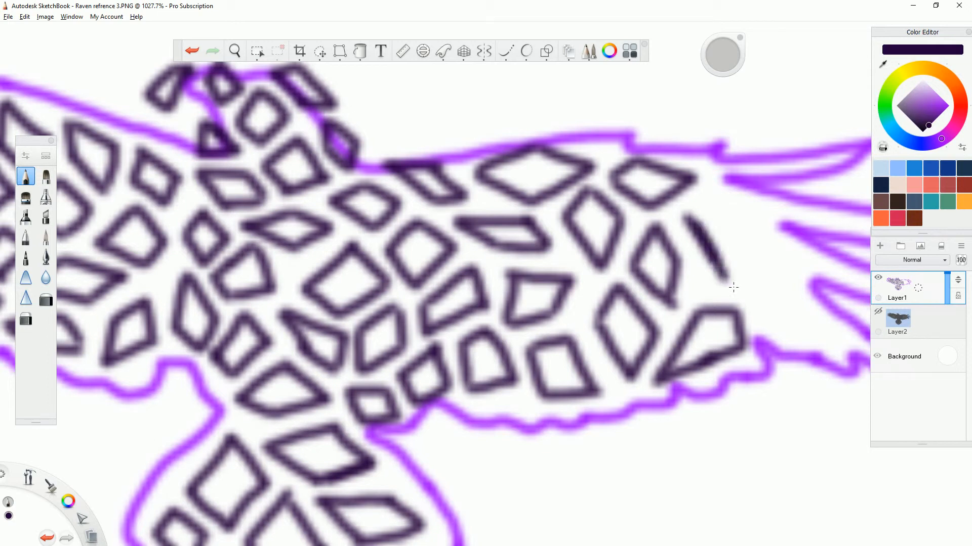
left_click_drag(688, 215, 755, 217)
mouse_move(728, 261)
left_mouse_down()
mouse_move(736, 277)
mouse_move(778, 281)
left_mouse_up()
left_click_drag(748, 215, 779, 278)
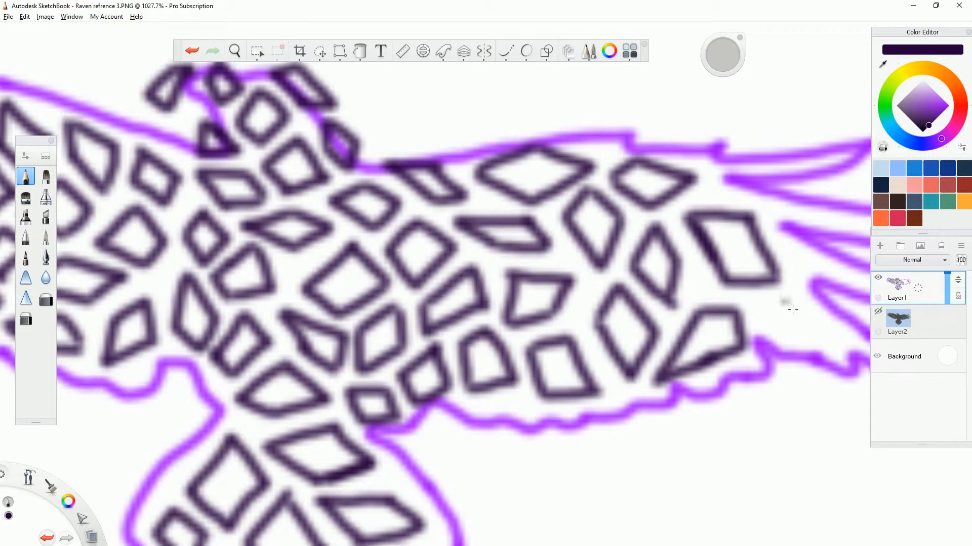
mouse_move(844, 344)
left_mouse_down()
mouse_move(782, 334)
mouse_move(763, 307)
mouse_move(804, 306)
mouse_move(844, 346)
mouse_move(806, 311)
left_mouse_up()
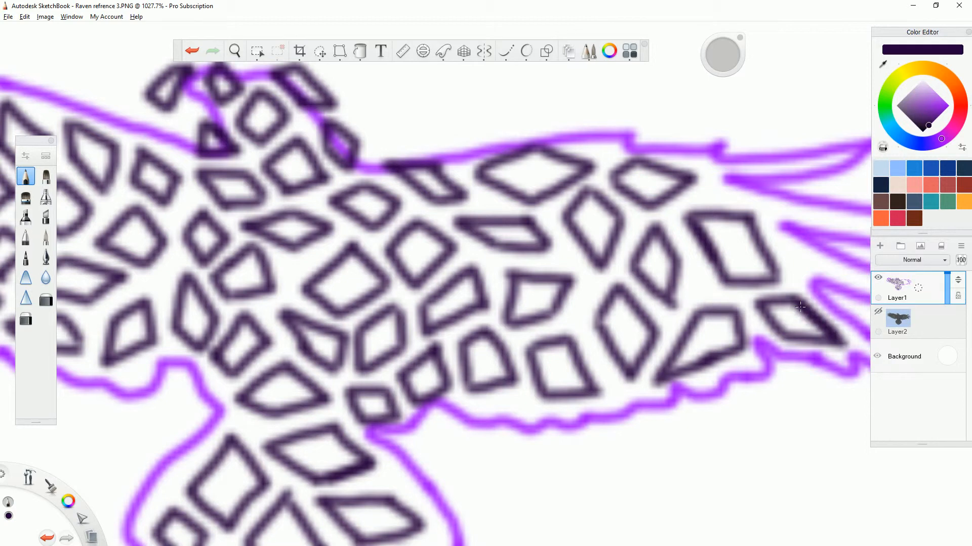
Erase the purple outline between the neck and the wing and inside the neck's edge quadrilateral, using a size 3.2 eraser.
scroll(426, 270, "down", 5)
scroll(210, 277, "up", 2)
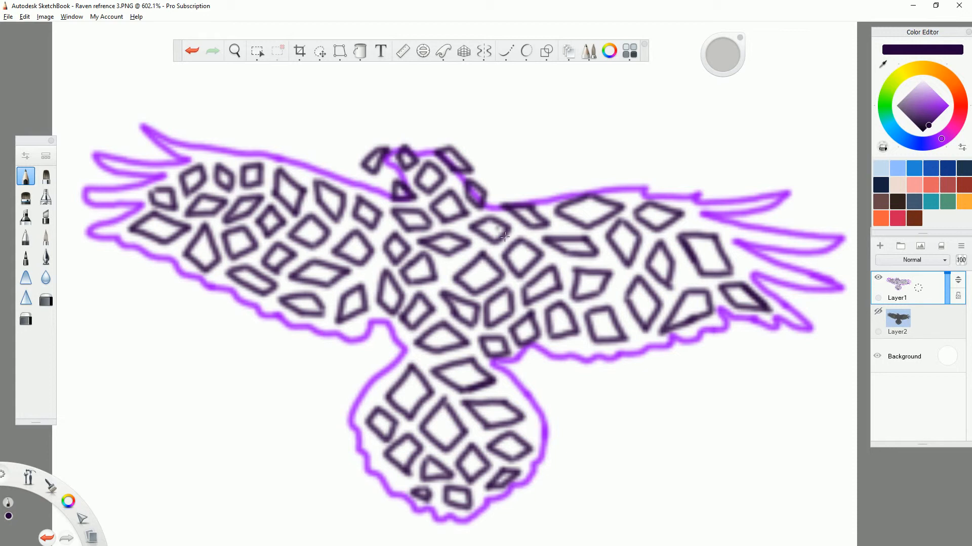
left_click(23, 324)
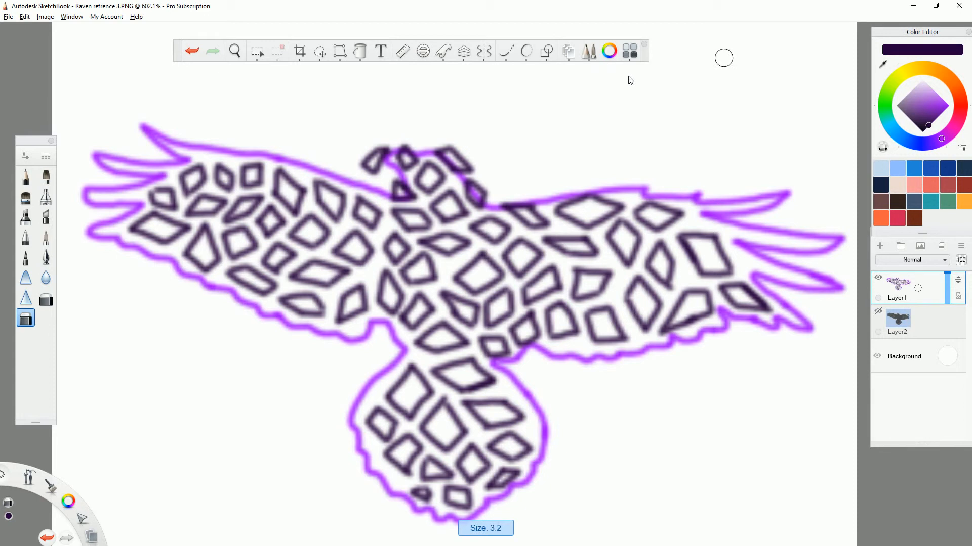
scroll(484, 207, "up", 8)
mouse_move(526, 206)
left_mouse_down()
mouse_move(521, 220)
mouse_move(541, 223)
left_mouse_up()
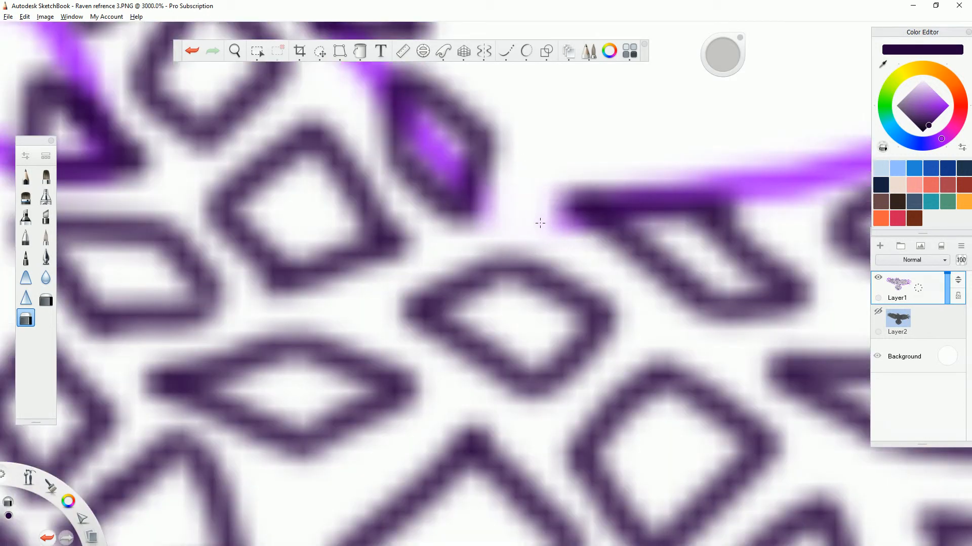
left_click(448, 156)
left_click(448, 155)
left_click(445, 151)
left_click(453, 162)
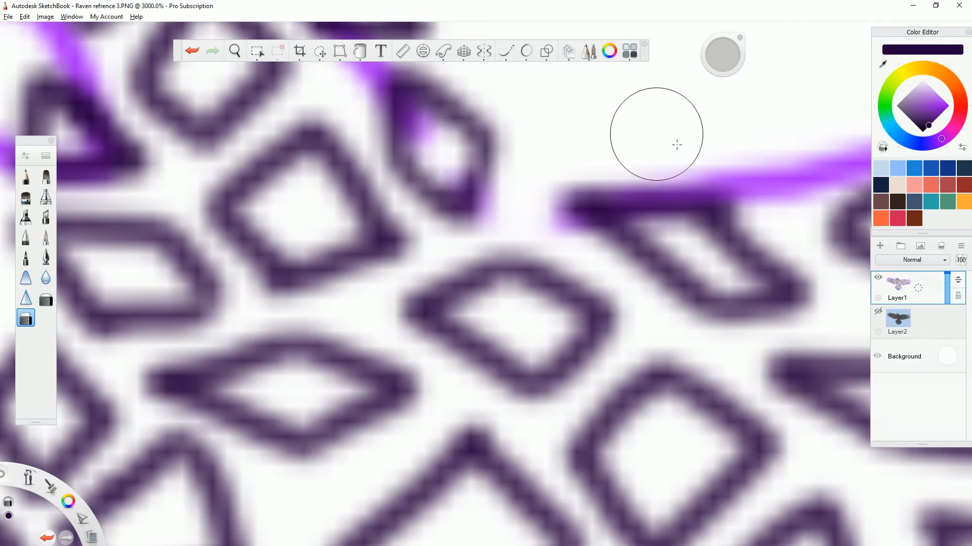
Erase the purple outline above the slanted quadrilateral at the wing's base, undoing and redoing the first erasure.
left_click(769, 178)
key("ctrl+z")
mouse_move(754, 180)
left_mouse_down()
mouse_move(760, 197)
mouse_move(739, 173)
mouse_move(663, 158)
left_mouse_up()
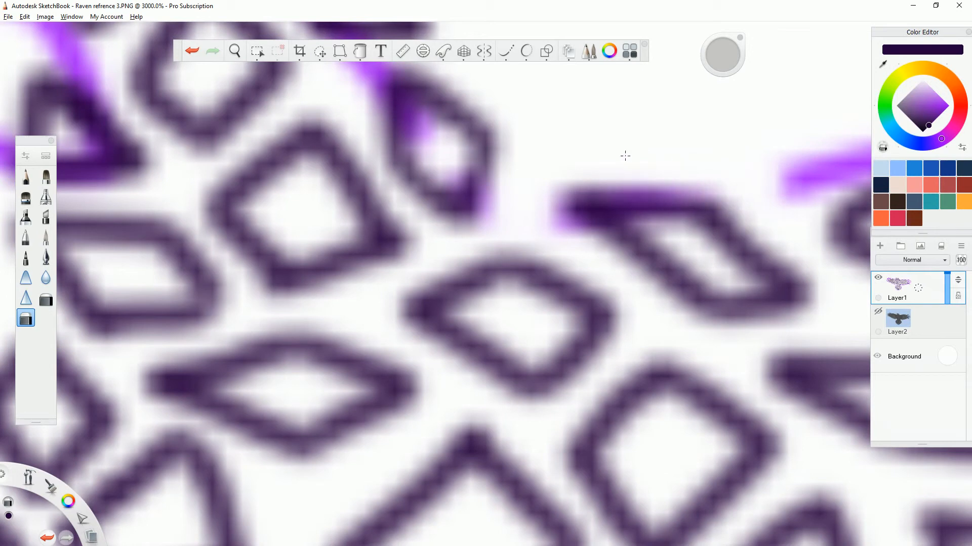
Erase the purple outline along the rest of the wing's upper edge, above the two wide diamonds up to the feathers.
scroll(293, 184, "down", 3)
scroll(553, 159, "up", 4)
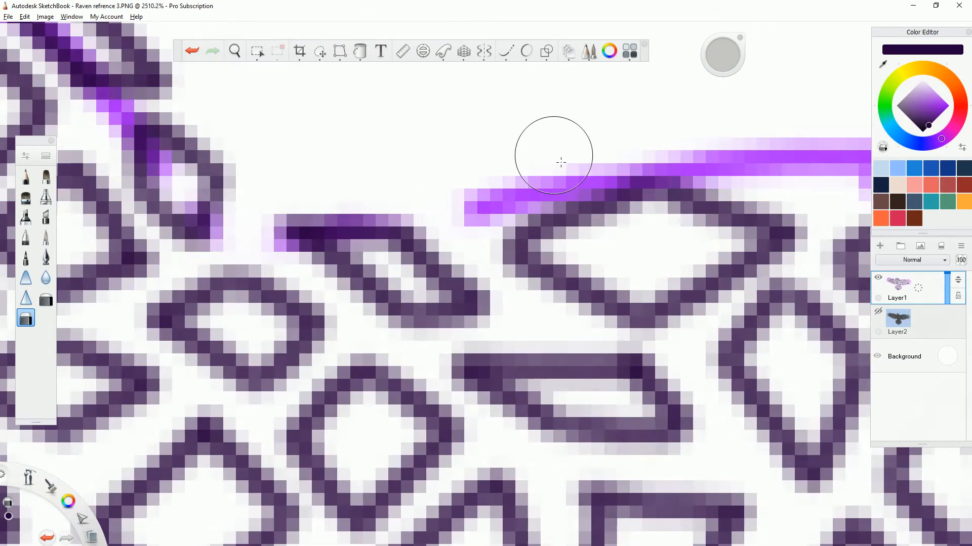
mouse_move(487, 208)
left_mouse_down()
mouse_move(465, 220)
mouse_move(616, 154)
mouse_move(712, 141)
mouse_move(774, 152)
mouse_move(668, 152)
mouse_move(587, 182)
mouse_move(593, 158)
left_mouse_up()
scroll(506, 169, "down", 3)
left_click_drag(830, 160, 468, 202)
scroll(468, 204, "up", 3)
mouse_move(305, 196)
left_mouse_down()
mouse_move(261, 217)
mouse_move(281, 228)
mouse_move(314, 197)
mouse_move(341, 234)
mouse_move(423, 219)
mouse_move(410, 245)
mouse_move(453, 232)
mouse_move(472, 247)
mouse_move(698, 254)
mouse_move(645, 273)
mouse_move(560, 264)
left_mouse_up()
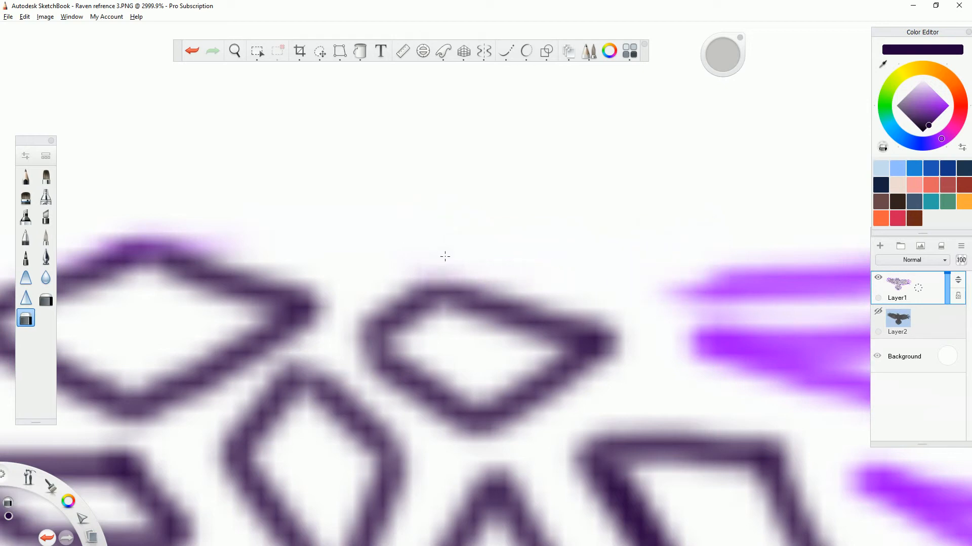
Erase the purple outlines of the upper wingtip feathers up to near their tips.
scroll(276, 212, "down", 5)
scroll(507, 242, "up", 3)
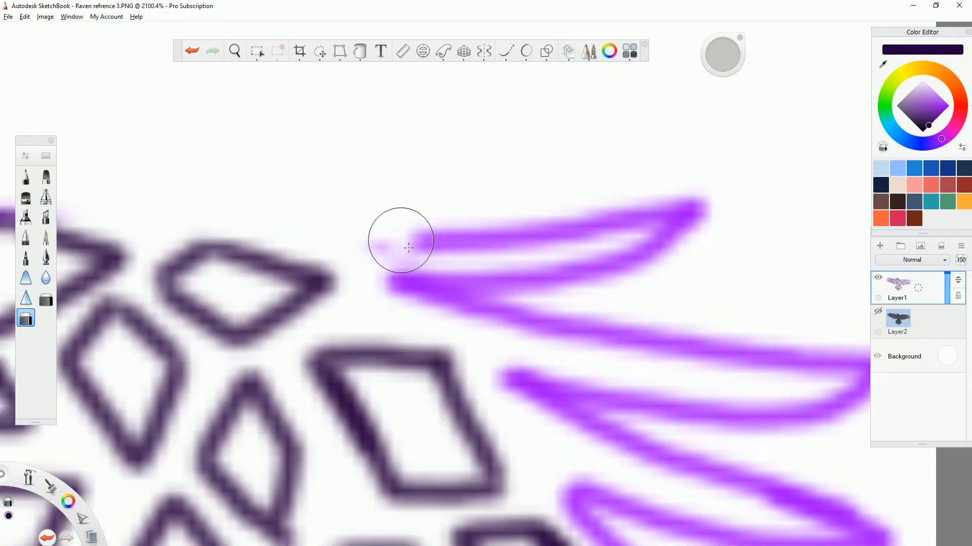
mouse_move(387, 243)
left_mouse_down()
mouse_move(423, 297)
mouse_move(445, 304)
mouse_move(447, 238)
mouse_move(510, 330)
mouse_move(511, 284)
mouse_move(567, 389)
mouse_move(587, 334)
mouse_move(607, 396)
mouse_move(557, 260)
left_mouse_up()
mouse_move(613, 240)
left_mouse_down()
mouse_move(663, 213)
mouse_move(674, 219)
mouse_move(603, 303)
mouse_move(631, 295)
mouse_move(658, 400)
mouse_move(697, 362)
left_mouse_up()
mouse_move(609, 416)
left_mouse_down()
mouse_move(514, 369)
mouse_move(540, 404)
mouse_move(574, 425)
mouse_move(700, 478)
mouse_move(733, 451)
mouse_move(727, 375)
left_mouse_up()
scroll(393, 353, "down", 5)
scroll(611, 384, "up", 4)
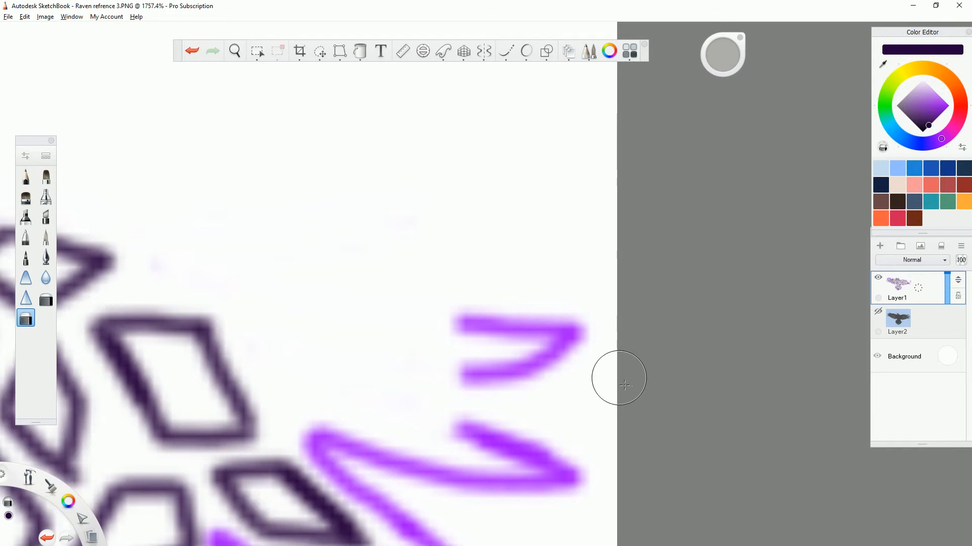
Erase the remaining purple tips of the upper wingtip feathers and the outer end of the feather below them.
scroll(625, 385, "down", 2)
scroll(570, 388, "up", 4)
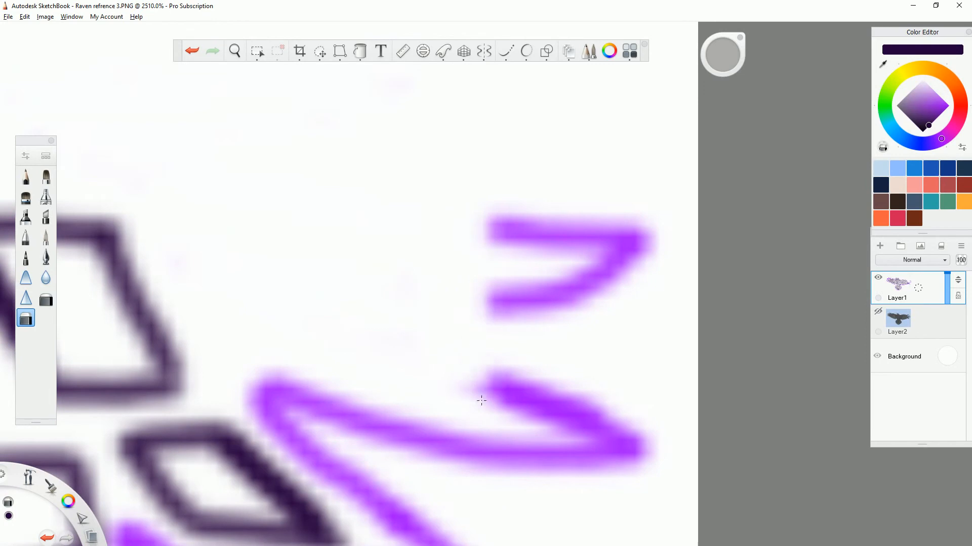
mouse_move(481, 401)
left_mouse_down()
mouse_move(498, 462)
mouse_move(553, 488)
mouse_move(527, 392)
mouse_move(614, 457)
mouse_move(608, 450)
mouse_move(653, 455)
mouse_move(577, 406)
left_mouse_up()
mouse_move(507, 379)
left_mouse_down()
mouse_move(510, 212)
mouse_move(524, 266)
mouse_move(553, 225)
mouse_move(531, 361)
mouse_move(604, 191)
mouse_move(582, 306)
mouse_move(626, 218)
mouse_move(638, 285)
mouse_move(642, 243)
left_mouse_up()
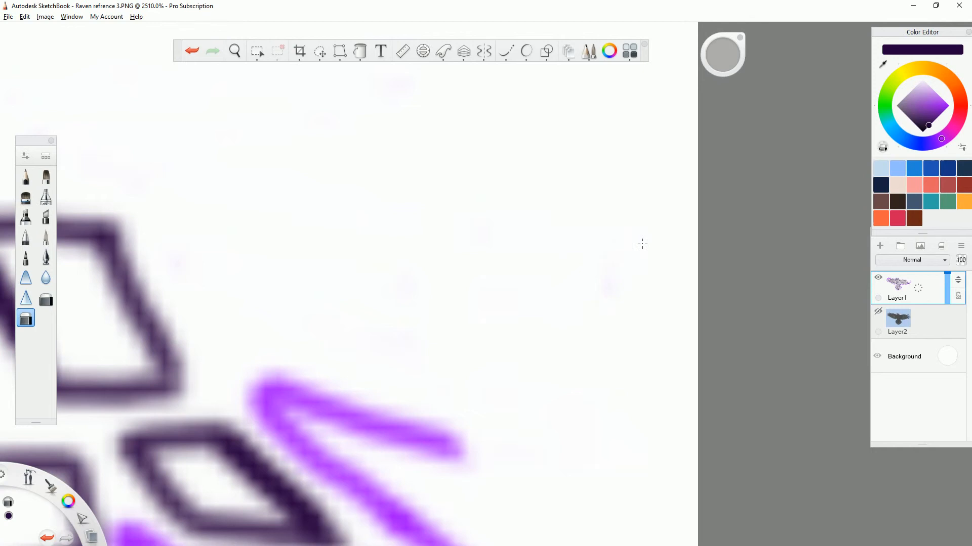
Erase the purple outline of the lowest wingtip feathers around and beneath the slanted wingtip quadrilateral.
scroll(369, 319, "down", 5)
scroll(358, 437, "up", 4)
scroll(364, 98, "up", 2)
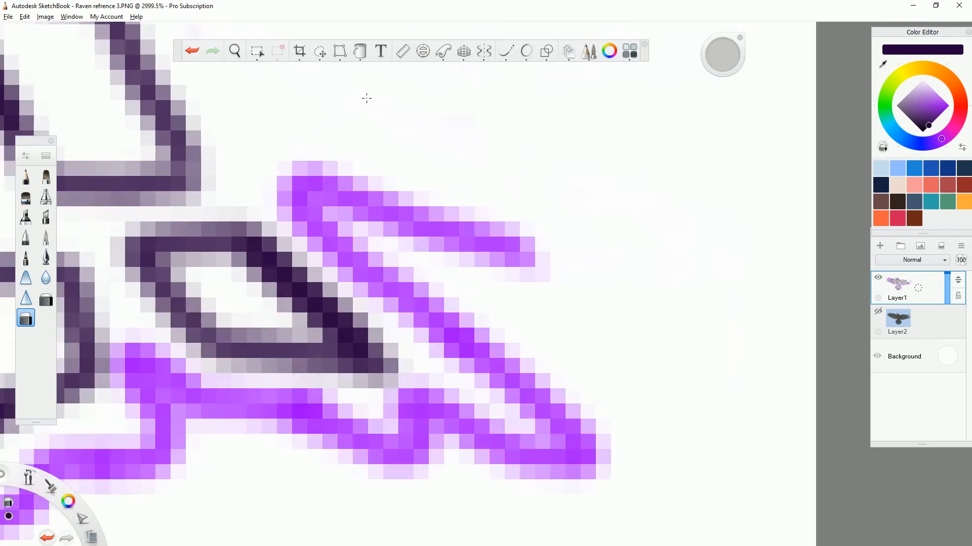
mouse_move(330, 152)
left_mouse_down()
mouse_move(320, 196)
mouse_move(308, 184)
mouse_move(323, 227)
mouse_move(315, 201)
mouse_move(455, 221)
mouse_move(521, 254)
mouse_move(460, 234)
mouse_move(438, 282)
mouse_move(377, 256)
mouse_move(400, 304)
mouse_move(582, 433)
mouse_move(568, 457)
mouse_move(561, 396)
left_mouse_up()
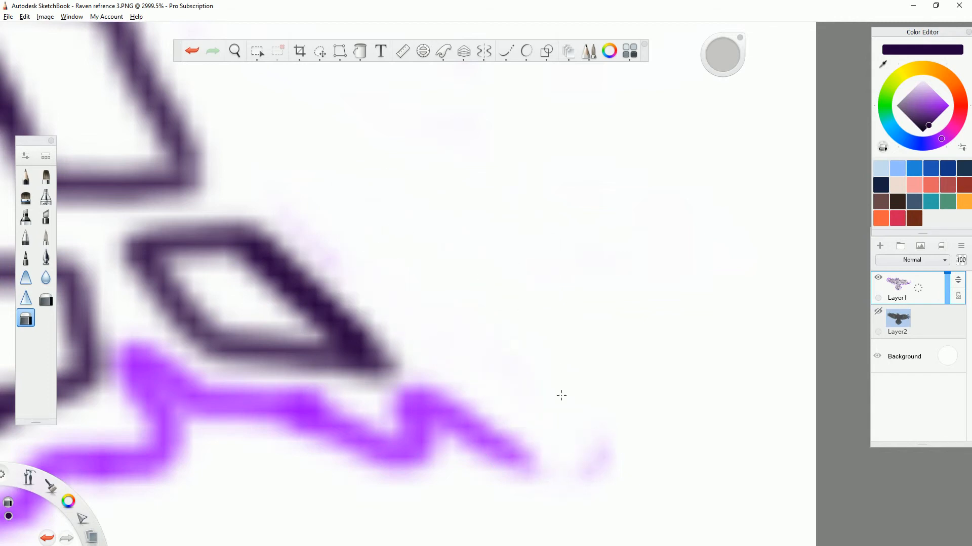
mouse_move(521, 469)
left_mouse_down()
mouse_move(462, 412)
mouse_move(405, 415)
mouse_move(366, 440)
mouse_move(491, 452)
mouse_move(308, 421)
mouse_move(223, 426)
mouse_move(180, 412)
mouse_move(150, 373)
mouse_move(169, 390)
left_mouse_up()
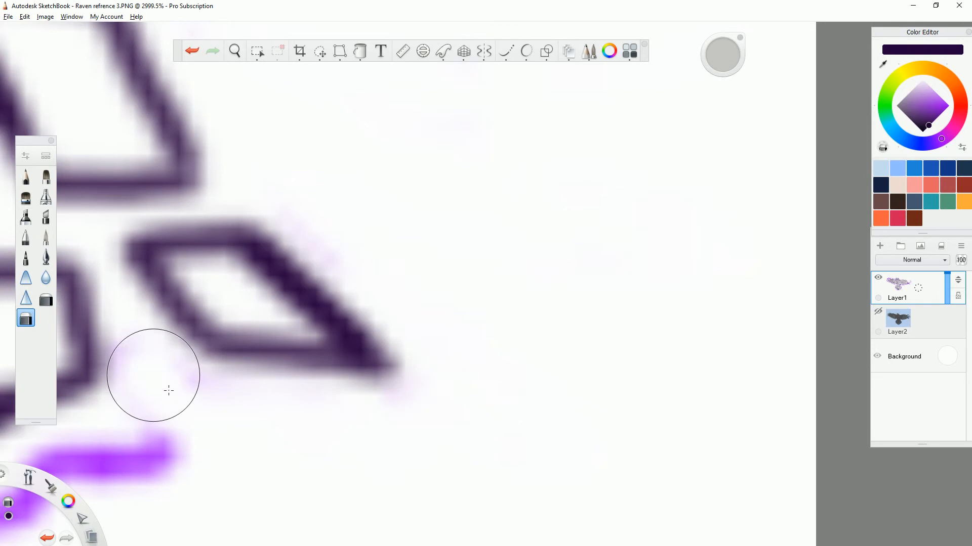
Erase the purple outline along the wing's lower edge, from the wingtip quadrilaterals toward the tail.
scroll(485, 251, "down", 4)
scroll(292, 380, "up", 4)
mouse_move(462, 255)
left_mouse_down()
mouse_move(406, 251)
mouse_move(306, 295)
mouse_move(222, 299)
mouse_move(152, 332)
mouse_move(126, 324)
left_mouse_up()
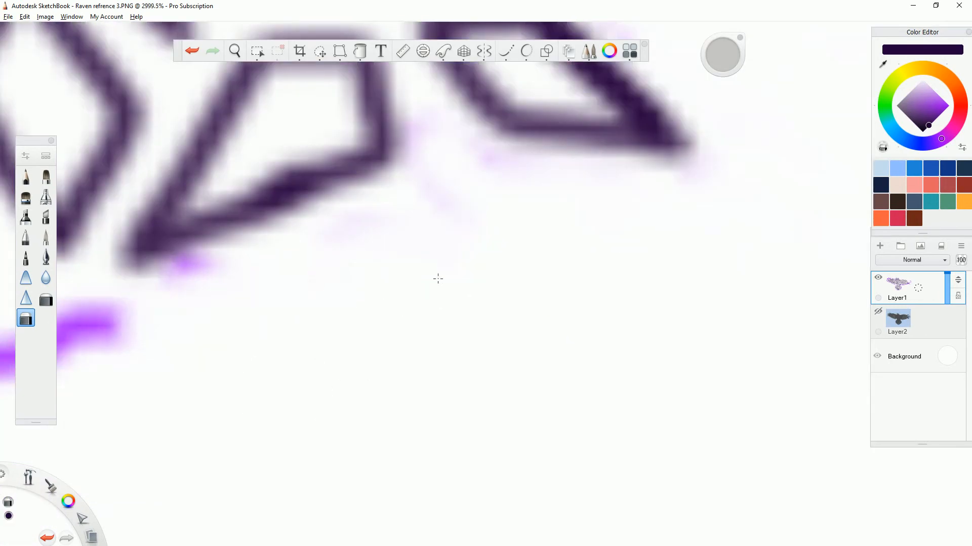
mouse_move(182, 284)
left_mouse_down()
mouse_move(128, 321)
mouse_move(241, 288)
left_mouse_up()
scroll(505, 262, "down", 4)
scroll(505, 268, "up", 3)
scroll(505, 267, "up", 3)
mouse_move(575, 189)
left_mouse_down()
mouse_move(533, 231)
mouse_move(465, 247)
mouse_move(322, 258)
mouse_move(195, 249)
left_mouse_up()
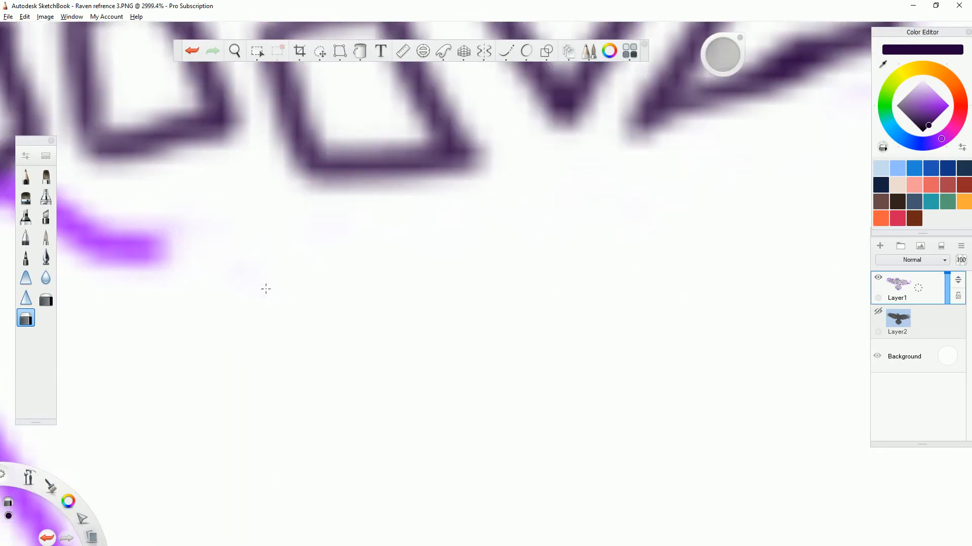
Erase the purple outline in the corner between the wing and the tail and down the tail's adjoining side.
scroll(658, 239, "down", 5)
scroll(372, 234, "up", 4)
mouse_move(602, 249)
left_mouse_down()
mouse_move(548, 252)
mouse_move(496, 225)
mouse_move(451, 230)
mouse_move(432, 254)
mouse_move(516, 217)
left_mouse_up()
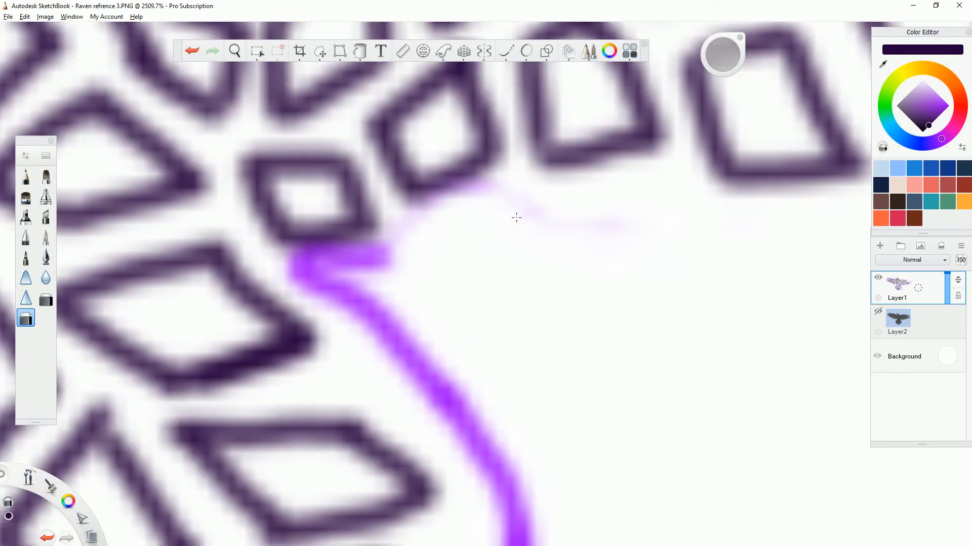
mouse_move(400, 256)
left_mouse_down()
mouse_move(360, 283)
mouse_move(311, 277)
mouse_move(349, 300)
mouse_move(449, 412)
left_mouse_up()
scroll(506, 289, "down", 5)
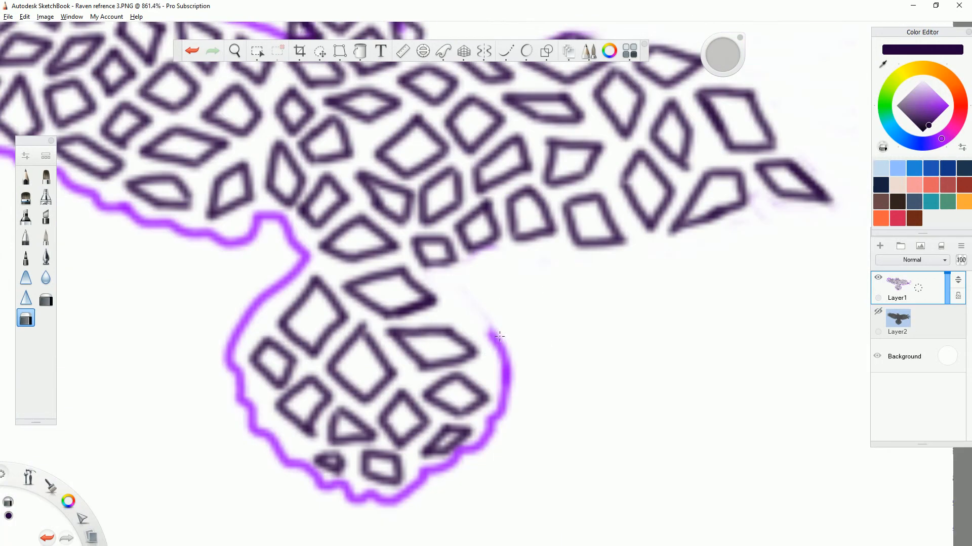
scroll(502, 371, "up", 4)
left_click_drag(512, 332, 511, 301)
mouse_move(454, 215)
left_mouse_down()
mouse_move(515, 406)
mouse_move(496, 425)
left_mouse_up()
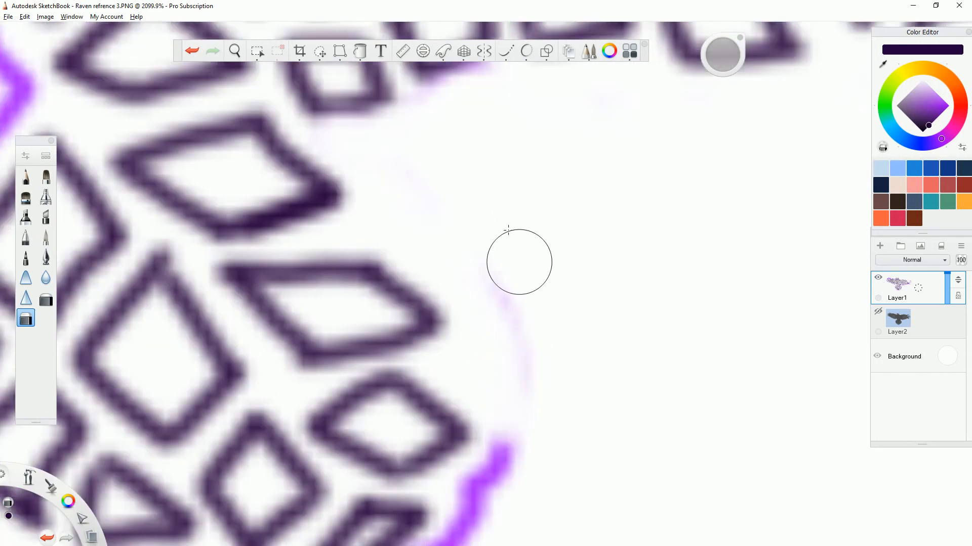
Erase the scalloped purple outline around the tail's lower end, below the slanted and the boxy quadrilaterals.
scroll(482, 123, "down", 5)
scroll(466, 142, "up", 4)
left_click_drag(466, 132, 433, 192)
mouse_move(416, 233)
left_mouse_down()
mouse_move(319, 300)
mouse_move(324, 279)
mouse_move(296, 293)
left_mouse_up()
mouse_move(287, 327)
left_mouse_down()
mouse_move(226, 360)
mouse_move(167, 351)
mouse_move(131, 359)
left_mouse_up()
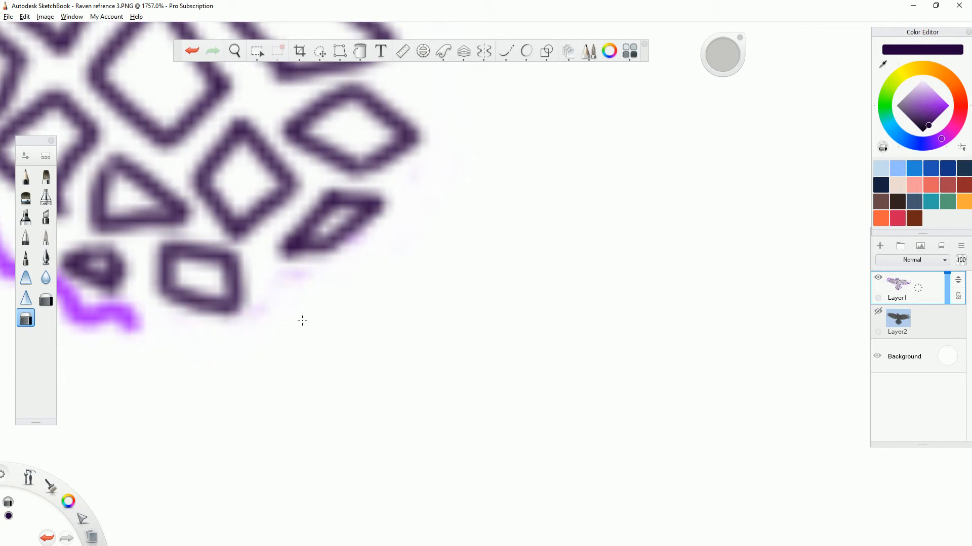
Erase the purple outline from the tiny piece at the tail's tip up along the tail's far side.
scroll(531, 285, "down", 5)
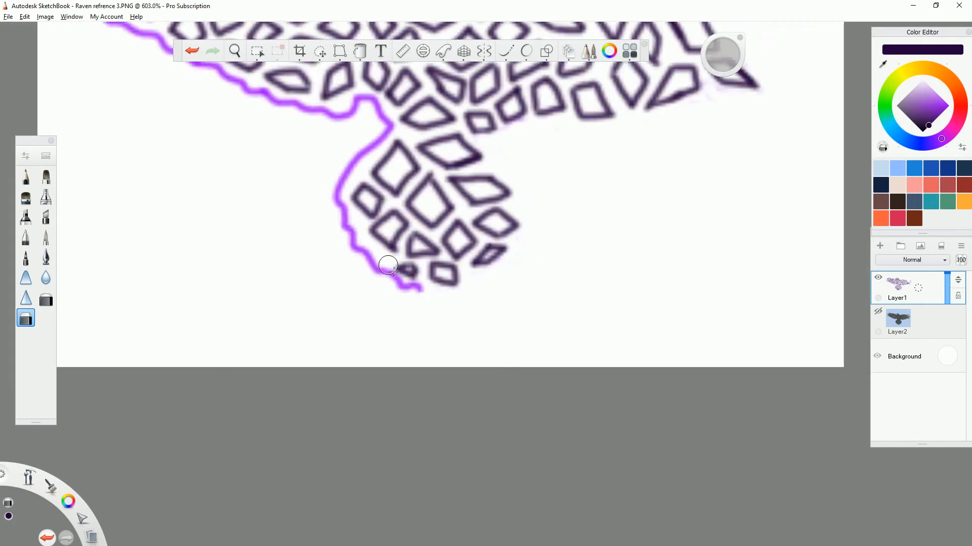
scroll(456, 298, "up", 6)
mouse_move(488, 349)
left_mouse_down()
mouse_move(426, 339)
mouse_move(373, 294)
mouse_move(330, 285)
mouse_move(228, 159)
mouse_move(314, 240)
mouse_move(232, 130)
left_mouse_up()
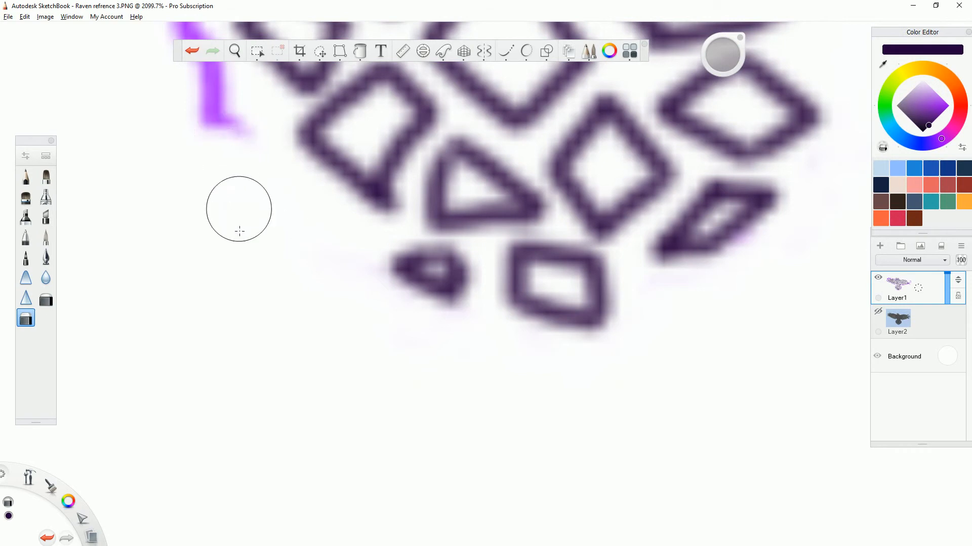
scroll(230, 195, "down", 4)
scroll(238, 201, "up", 4)
mouse_move(237, 201)
left_mouse_down()
mouse_move(273, 256)
mouse_move(281, 248)
left_mouse_up()
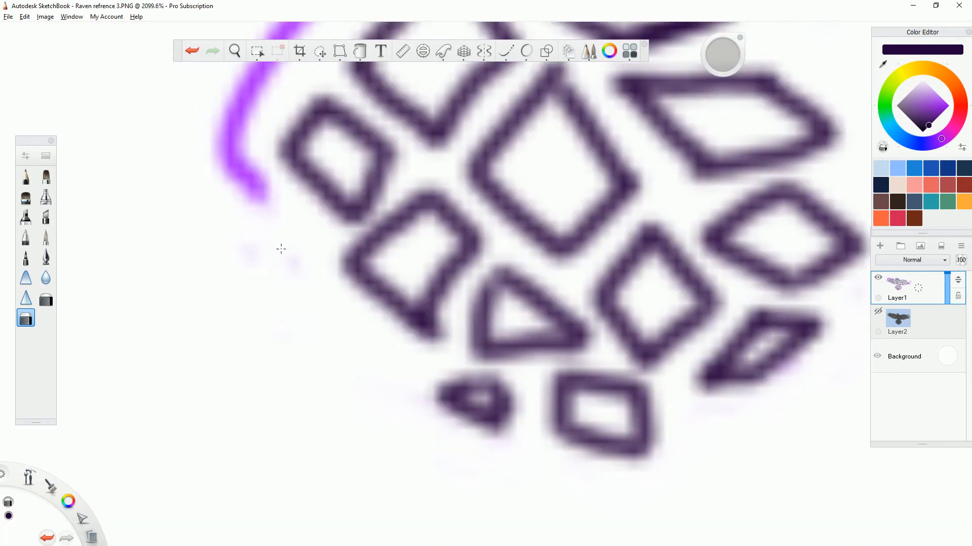
mouse_move(259, 198)
left_mouse_down()
mouse_move(239, 134)
mouse_move(255, 81)
left_mouse_up()
Erase the purple outline from the tail's upper side through the notch where it meets the opposite wing.
scroll(195, 214, "down", 4)
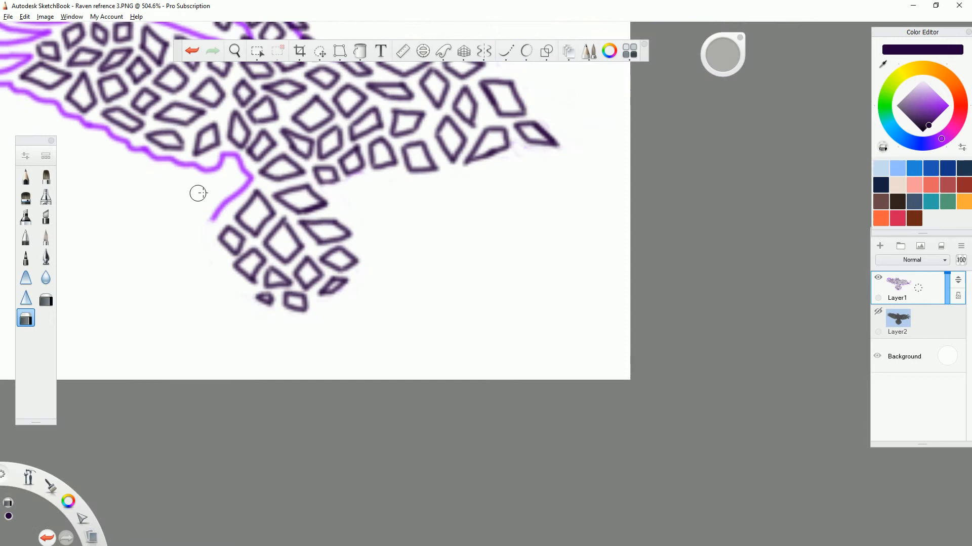
scroll(209, 185, "up", 3)
left_click_drag(277, 316, 293, 292)
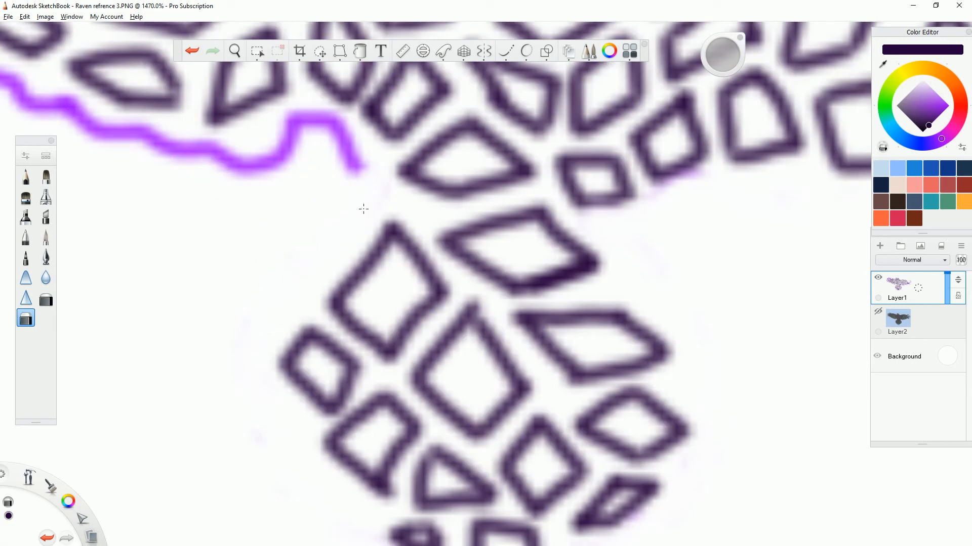
mouse_move(359, 162)
left_mouse_down()
mouse_move(340, 137)
mouse_move(318, 132)
left_mouse_up()
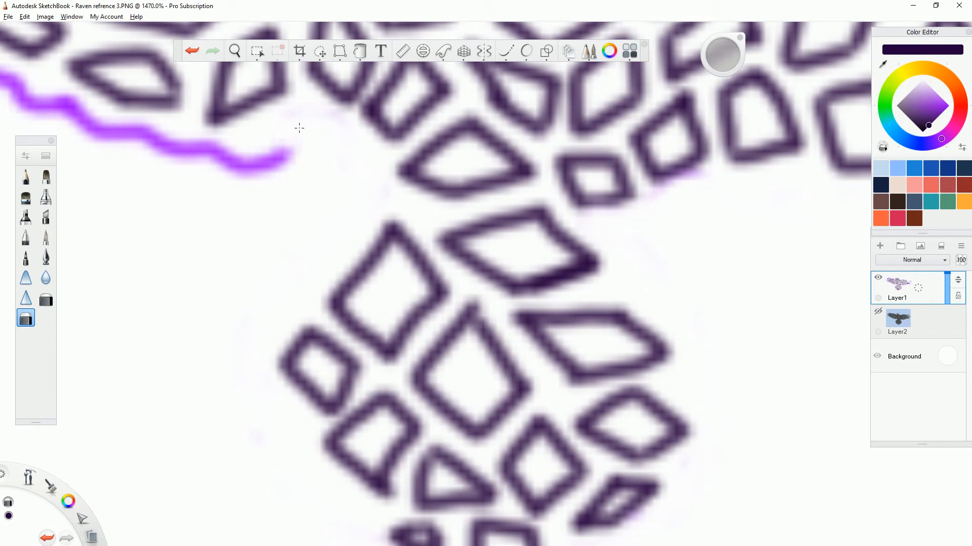
Erase the wavy purple outline along the opposite wing's lower edge out to its lowest feather.
left_click_drag(284, 174, 203, 156)
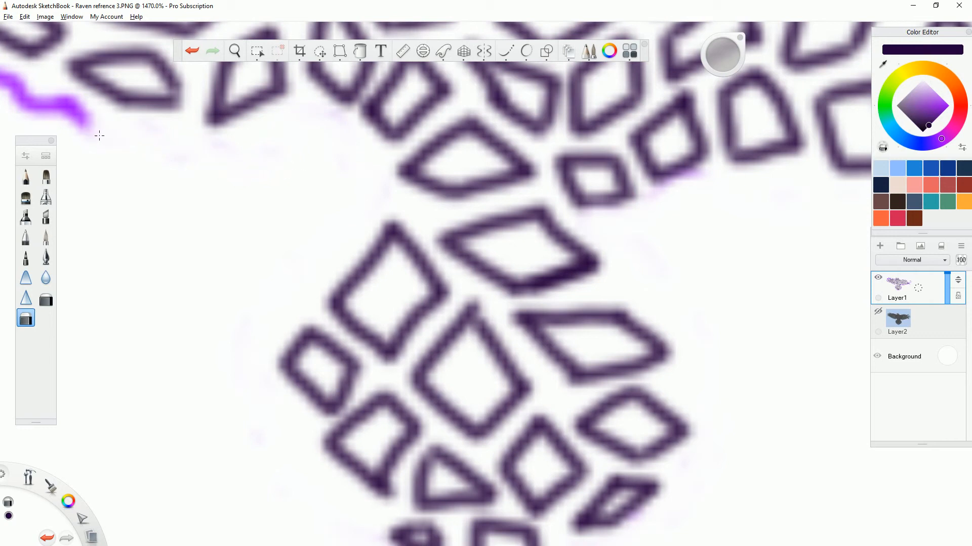
scroll(480, 274, "down", 8)
scroll(305, 210, "up", 7)
left_click_drag(385, 227, 393, 236)
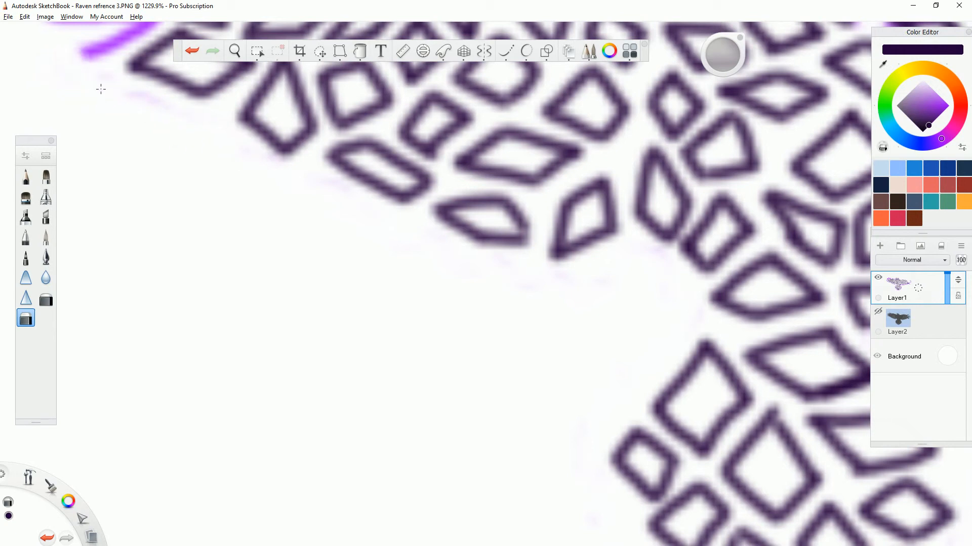
Erase the purple outlines of the opposite wing's lower feathers and dismiss the video notification.
scroll(166, 205, "down", 5)
scroll(152, 192, "up", 10)
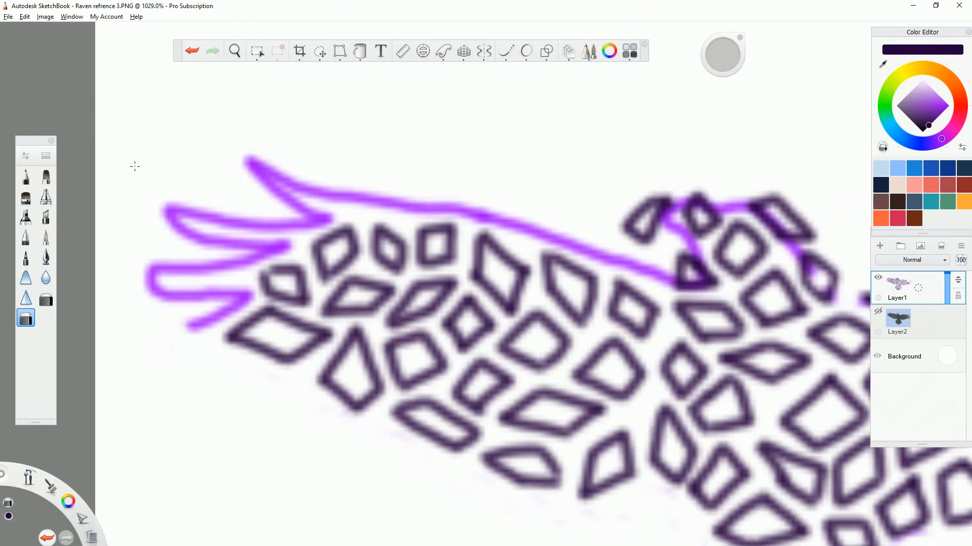
mouse_move(213, 317)
left_mouse_down()
mouse_move(252, 311)
mouse_move(327, 245)
mouse_move(175, 252)
mouse_move(130, 242)
mouse_move(112, 187)
mouse_move(273, 171)
mouse_move(422, 124)
mouse_move(324, 177)
mouse_move(327, 252)
left_mouse_up()
mouse_move(342, 160)
left_mouse_down()
mouse_move(322, 124)
mouse_move(208, 113)
mouse_move(153, 86)
mouse_move(187, 55)
mouse_move(359, 61)
mouse_move(250, 71)
mouse_move(194, 87)
left_mouse_up()
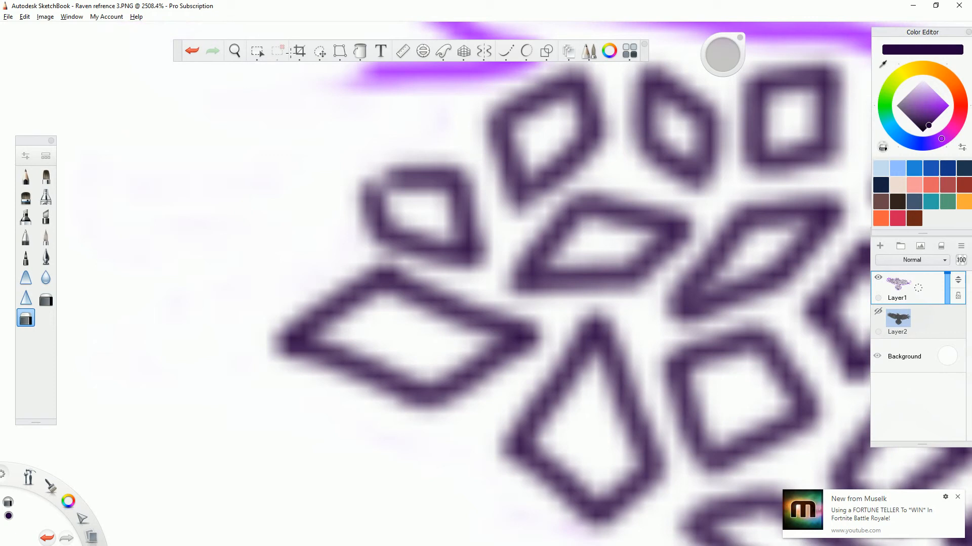
left_click(958, 498)
Erase the purple outlines of the opposite wing's remaining upper feathers.
scroll(253, 225, "down", 3)
scroll(248, 167, "up", 3)
scroll(334, 177, "down", 6)
scroll(334, 141, "up", 8)
mouse_move(417, 227)
left_mouse_down()
mouse_move(537, 210)
mouse_move(417, 241)
mouse_move(452, 161)
mouse_move(369, 113)
mouse_move(334, 78)
mouse_move(363, 64)
mouse_move(371, 160)
mouse_move(456, 103)
mouse_move(392, 110)
mouse_move(577, 155)
mouse_move(474, 173)
mouse_move(593, 156)
mouse_move(687, 165)
mouse_move(618, 173)
left_mouse_up()
Erase the purple outline between the head's quadrilaterals and down the neck to the wing, undoing one stroke along the way.
scroll(244, 146, "down", 8)
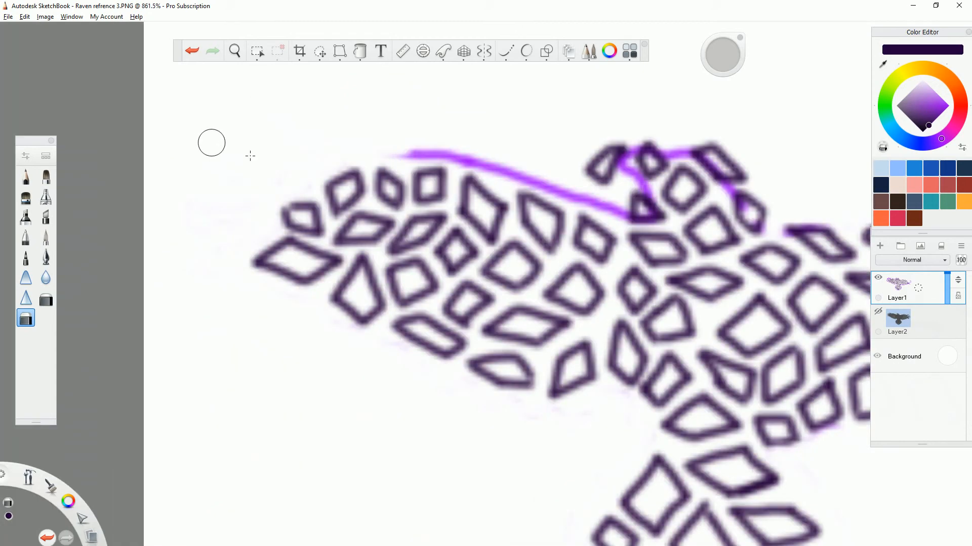
scroll(463, 165, "up", 8)
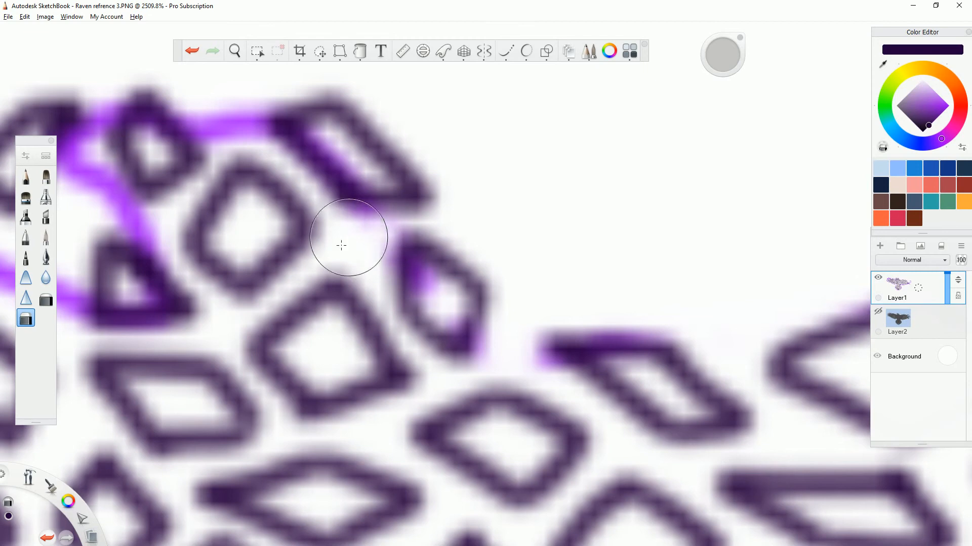
left_click_drag(258, 121, 144, 133)
key("ctrl+z")
scroll(423, 142, "down", 3)
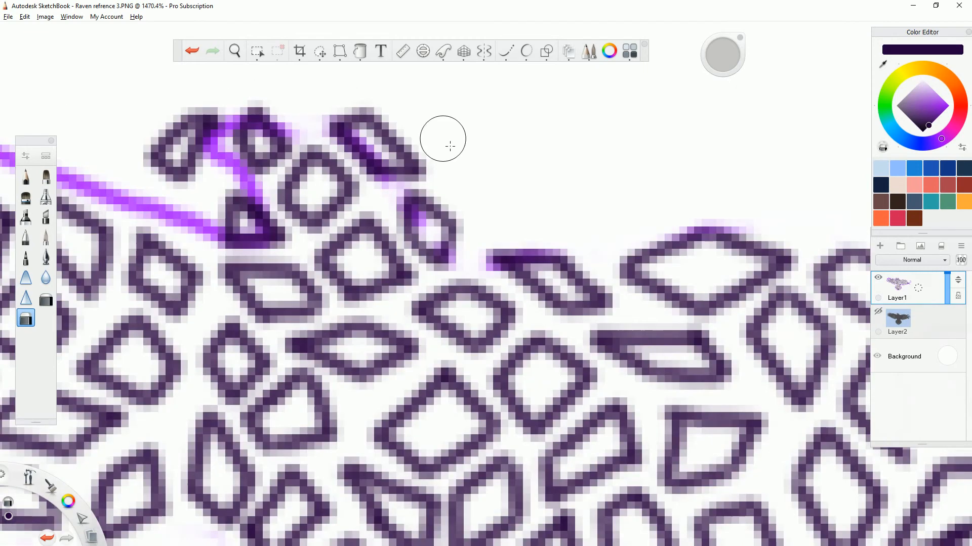
scroll(205, 149, "up", 4)
mouse_move(236, 167)
left_mouse_down()
mouse_move(253, 134)
mouse_move(247, 95)
mouse_move(243, 190)
mouse_move(292, 226)
mouse_move(303, 223)
mouse_move(206, 260)
mouse_move(193, 314)
mouse_move(219, 328)
mouse_move(132, 272)
left_mouse_up()
scroll(556, 270, "down", 5)
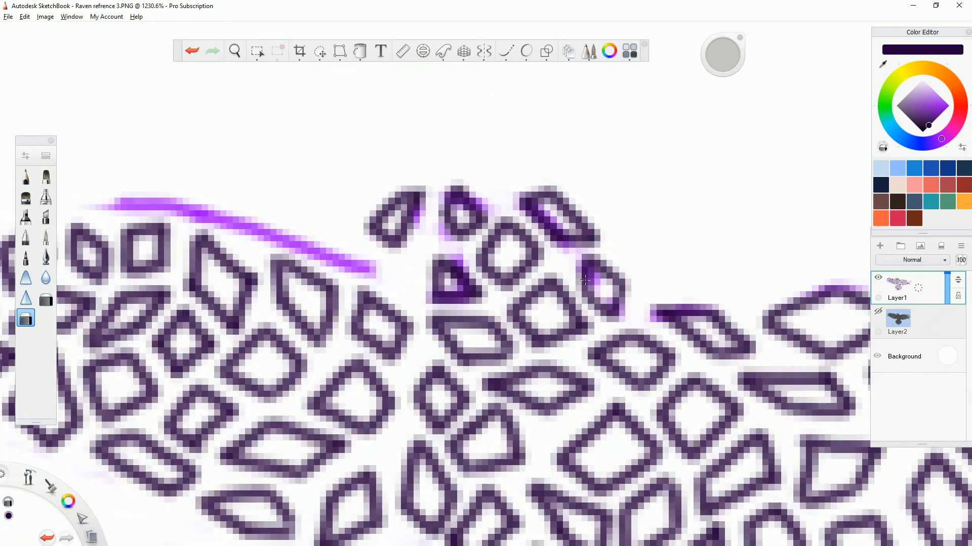
Erase the remaining purple outline along the opposite wing's upper edge.
scroll(222, 265, "up", 3)
mouse_move(473, 277)
left_mouse_down()
mouse_move(352, 224)
mouse_move(263, 202)
mouse_move(366, 255)
left_mouse_up()
scroll(575, 241, "down", 5)
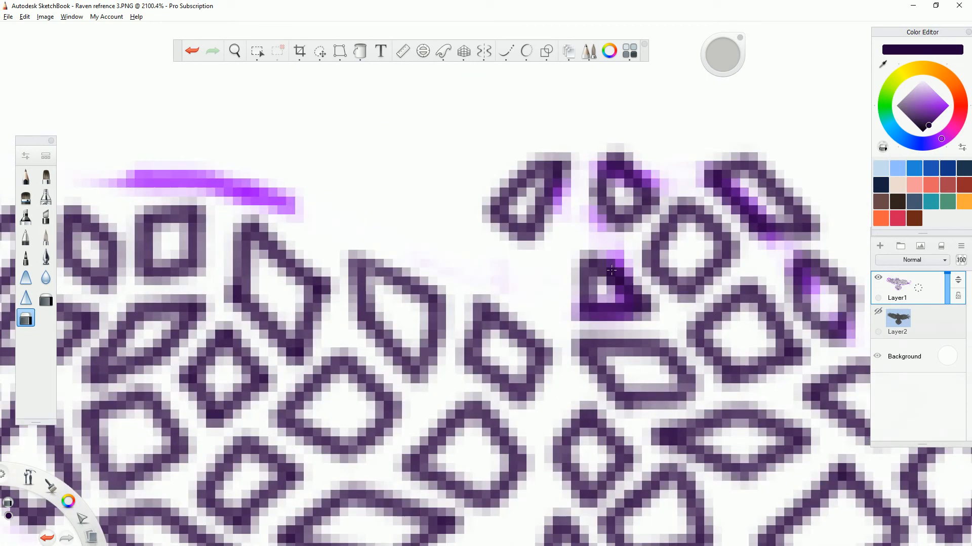
scroll(412, 205, "up", 6)
left_click_drag(282, 229, 592, 285)
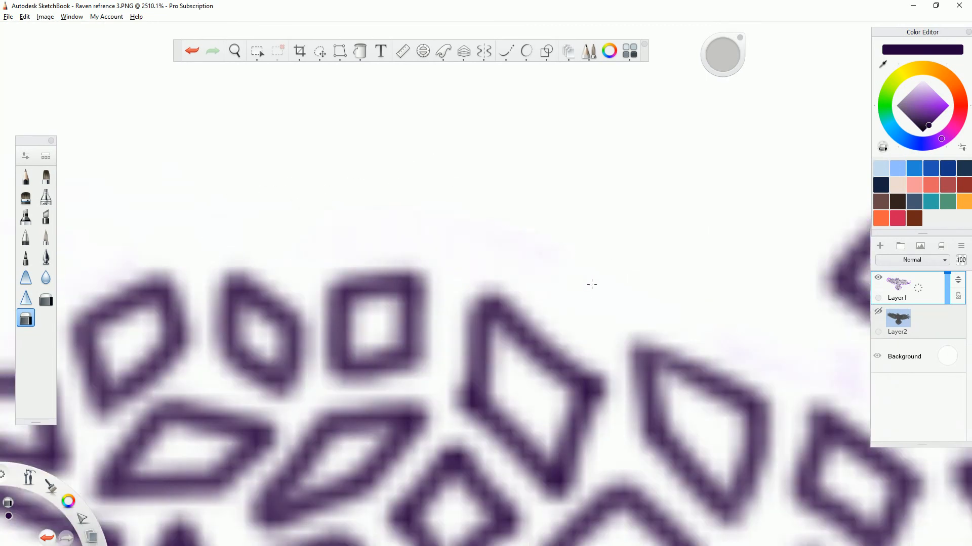
Try to flood fill the tiny piece at the tail's tip with dark purple, and undo the fill.
left_click(361, 57)
scroll(378, 227, "down", 8)
scroll(378, 227, "up", 3)
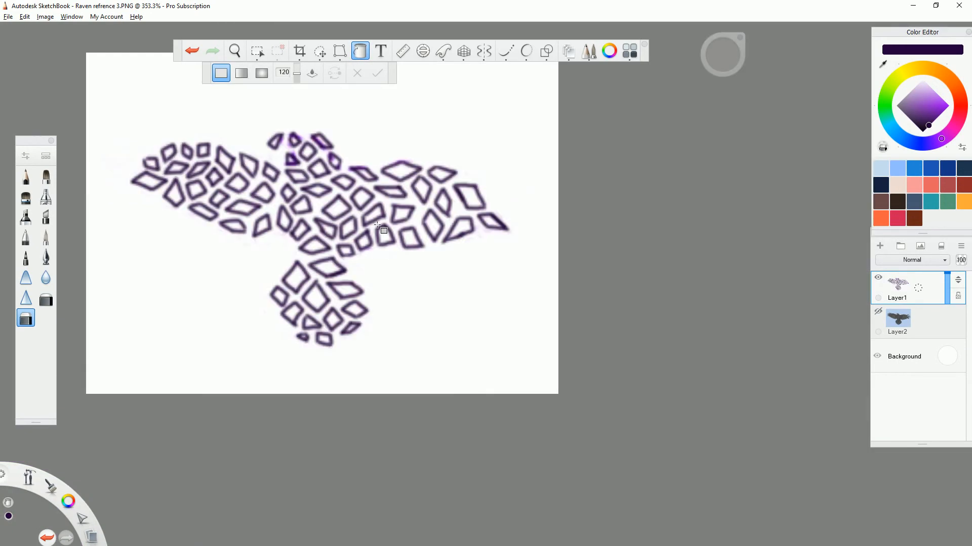
left_click(306, 341)
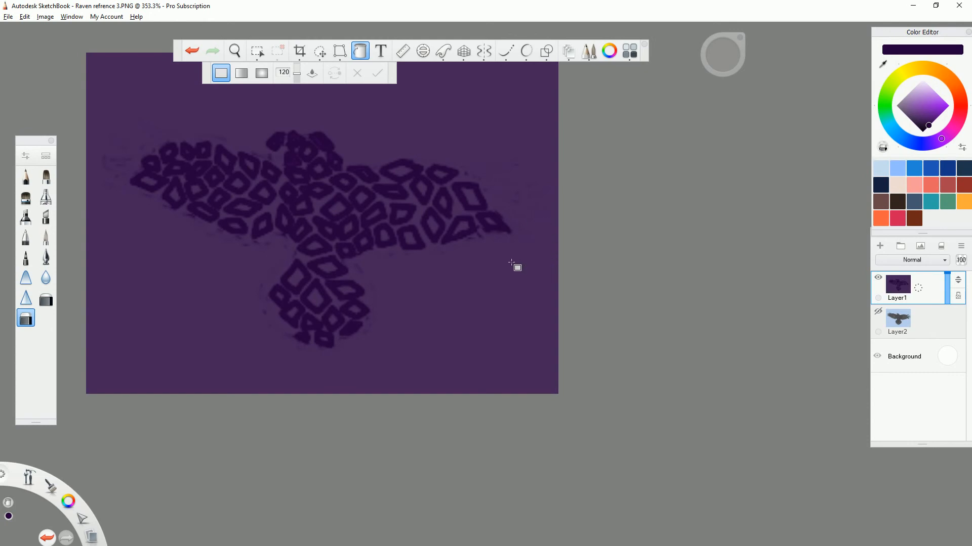
left_click(192, 53)
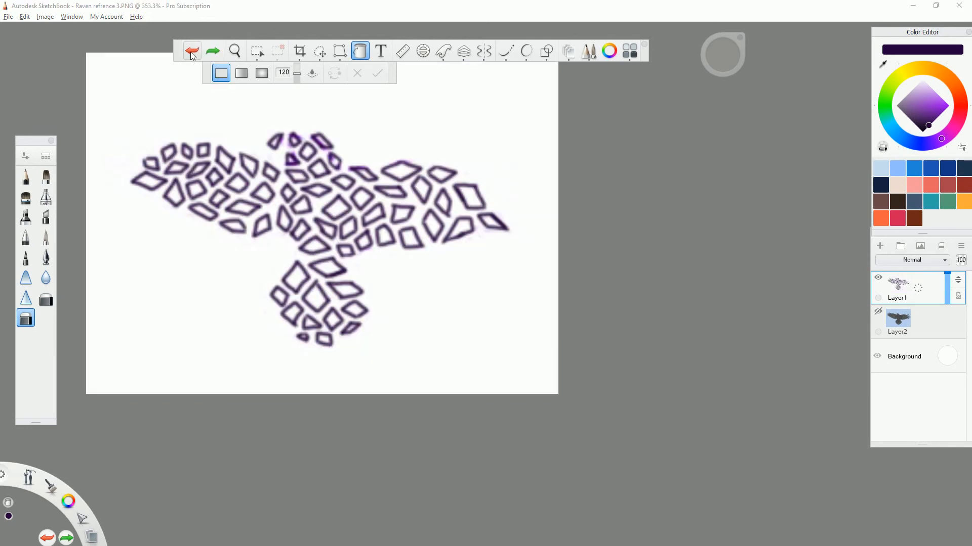
Sample the muted purple from the mosaic outlines and flood fill the three outermost wingtip quadrilaterals with it.
left_click(883, 64)
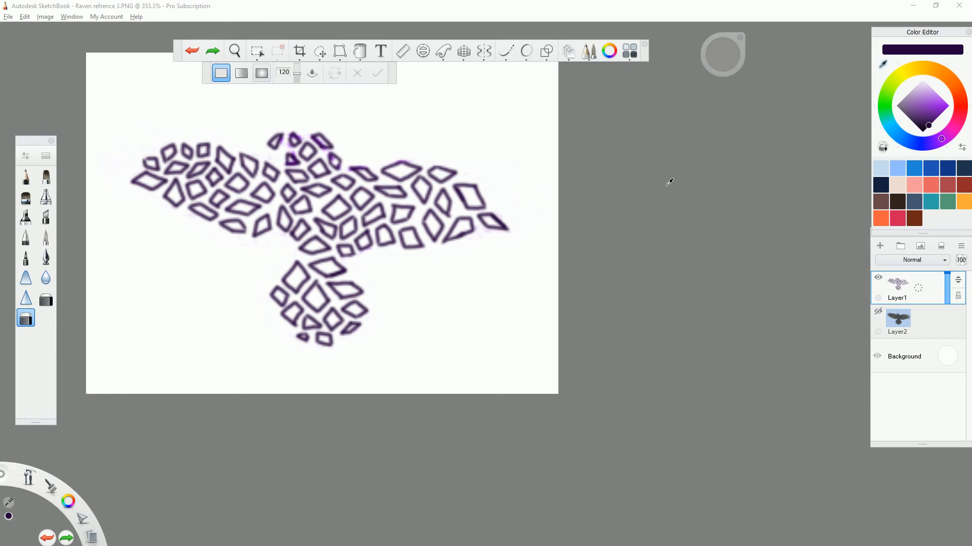
left_click(459, 177)
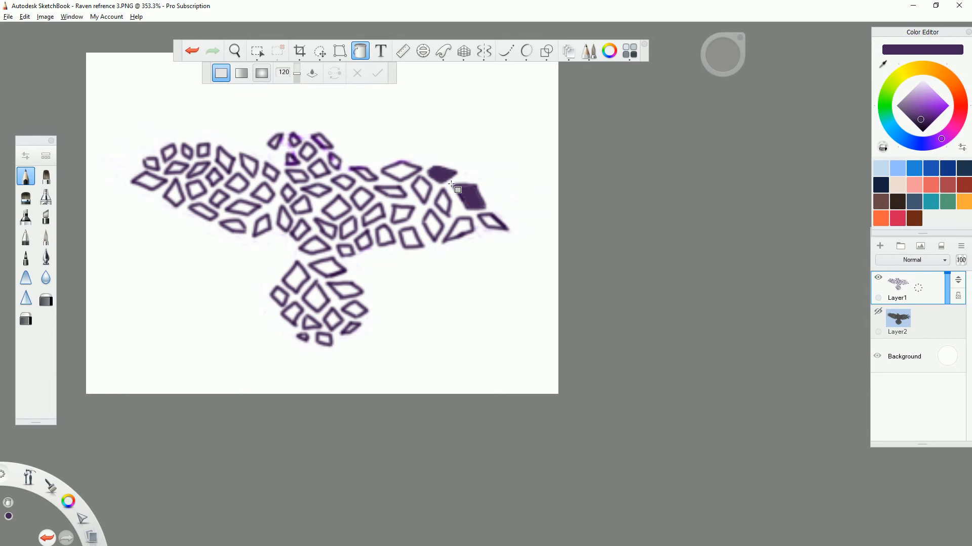
scroll(455, 205, "up", 5)
left_click(548, 253)
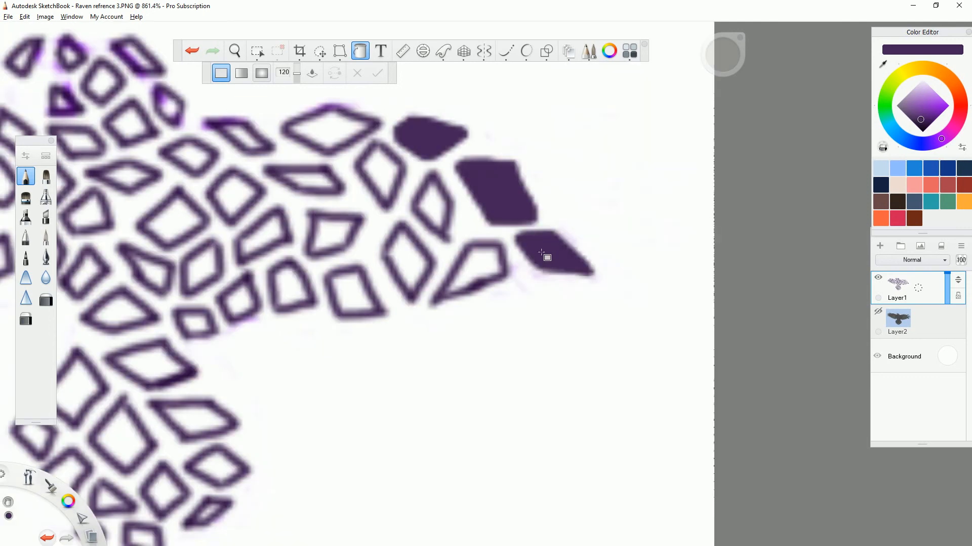
Flood fill the next six quadrilaterals inward from the right wing's tip with the dark purple.
left_click(473, 271)
left_click(444, 221)
left_click(420, 263)
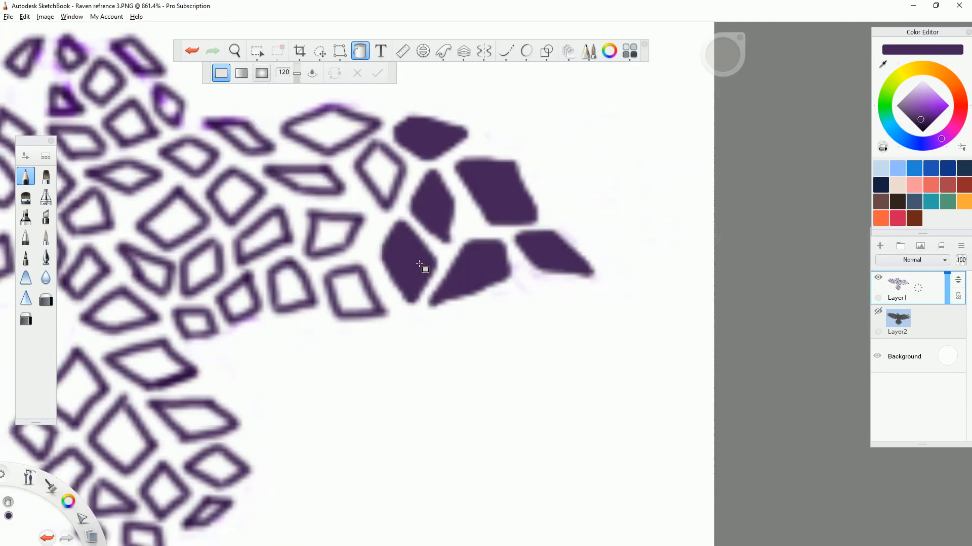
left_click(381, 174)
left_click(341, 135)
left_click(312, 187)
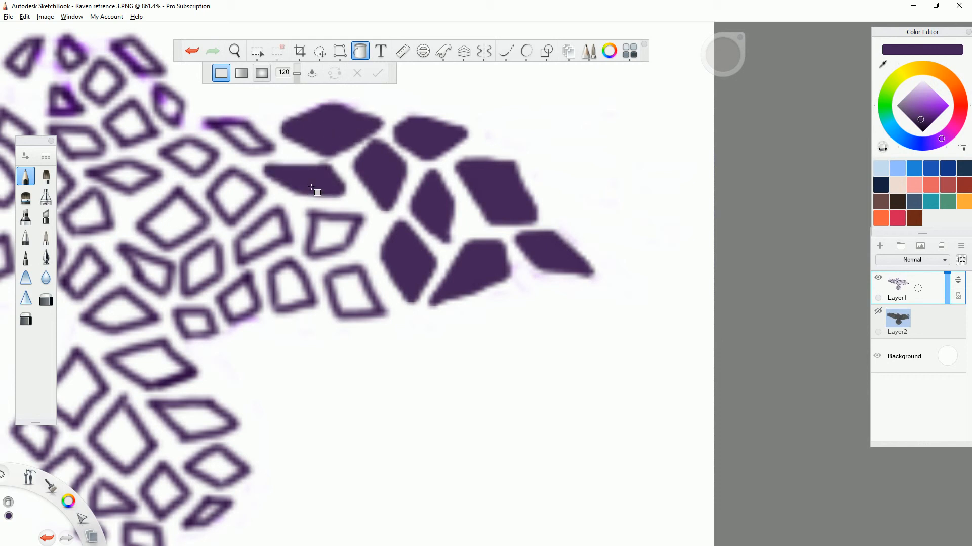
Flood fill five more quadrilaterals through the middle and lower edge of the right wing.
left_click(338, 242)
left_click(353, 298)
left_click(289, 285)
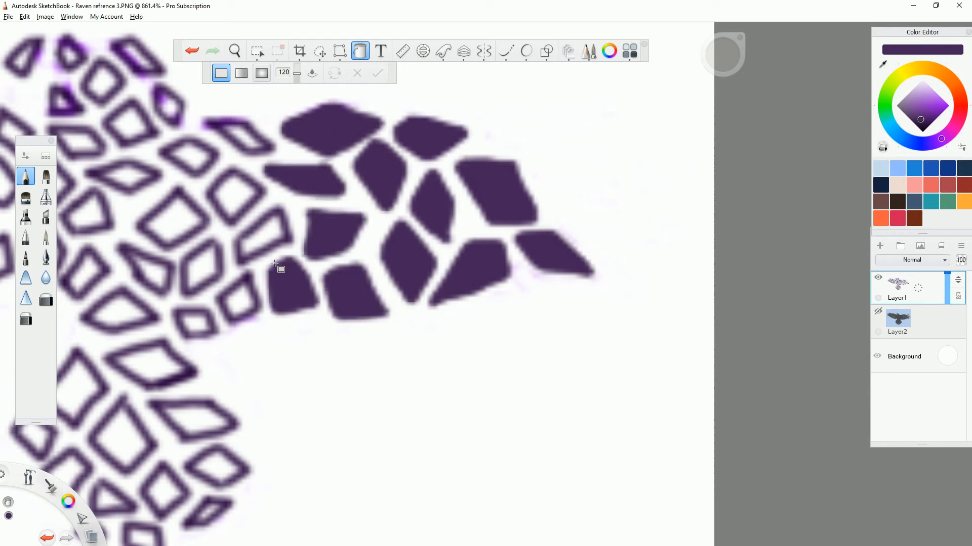
left_click(265, 244)
left_click(233, 191)
Flood fill the slanted piece on the right wing's upper edge, redoing that fill once, and the two pieces near the wing's base.
left_click(247, 135)
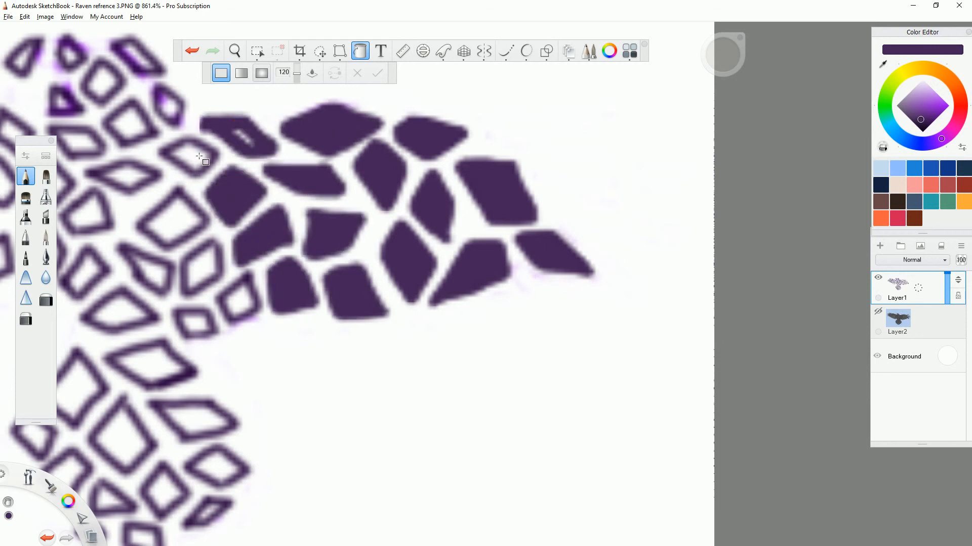
left_click(192, 50)
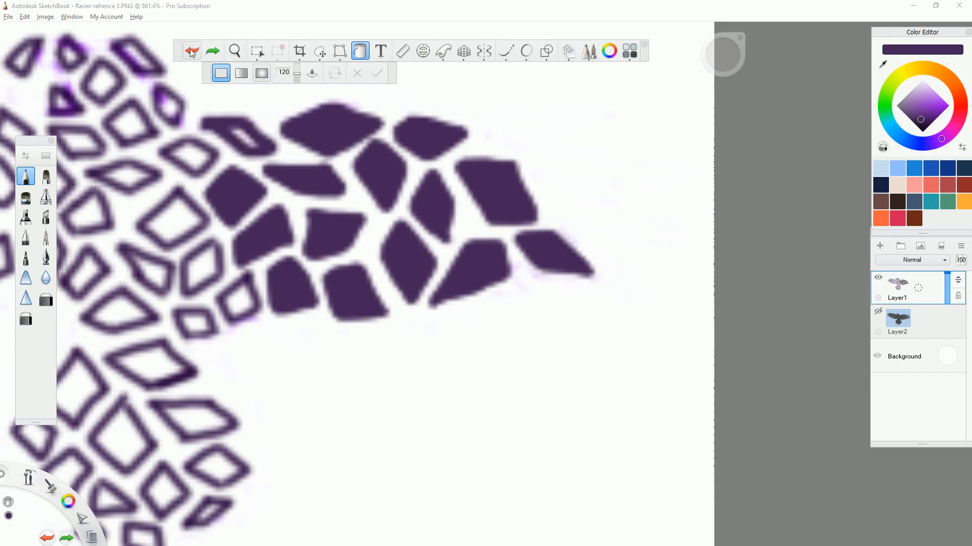
left_click(246, 140)
left_click(180, 213)
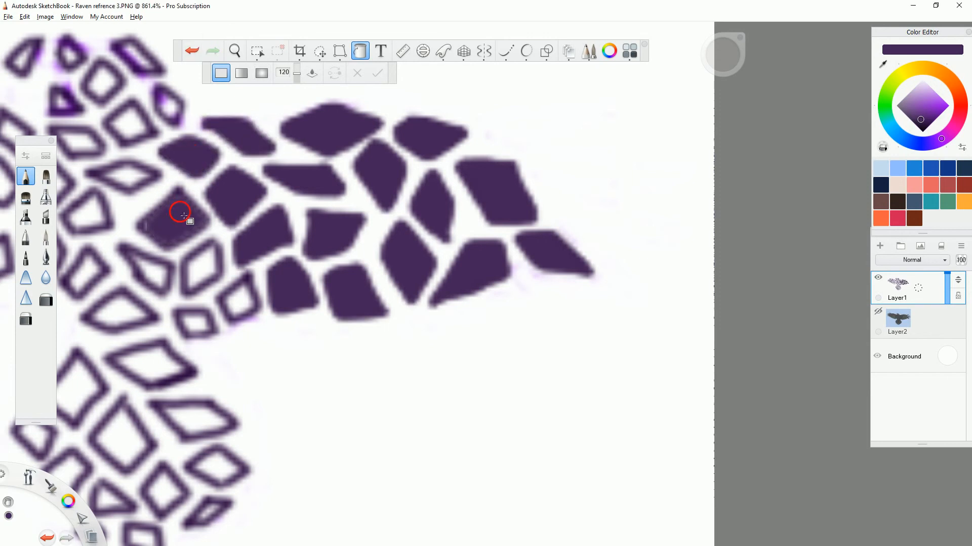
Flood fill the four remaining quadrilaterals at the lower base of the right wing.
left_click(211, 276)
left_click(243, 310)
left_click(196, 324)
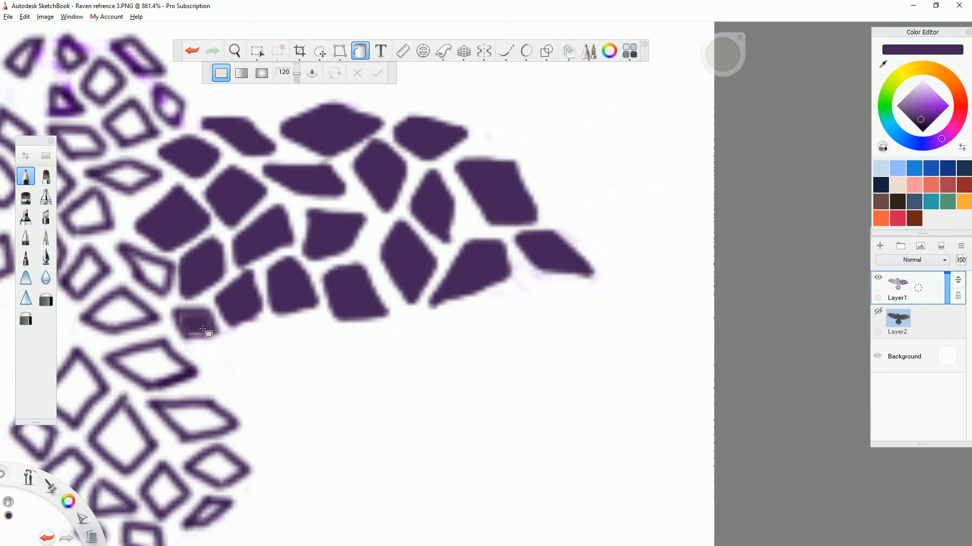
left_click(161, 281)
Undo the stray flood fill and color in the tiny piece at the tail's tip with the pencil.
scroll(152, 413, "down", 2)
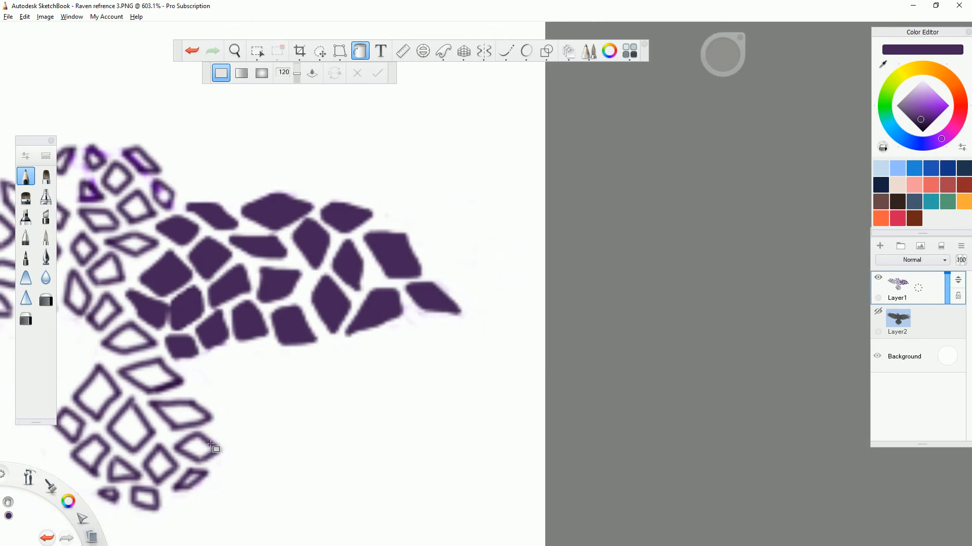
scroll(96, 504, "up", 6)
left_click(145, 489)
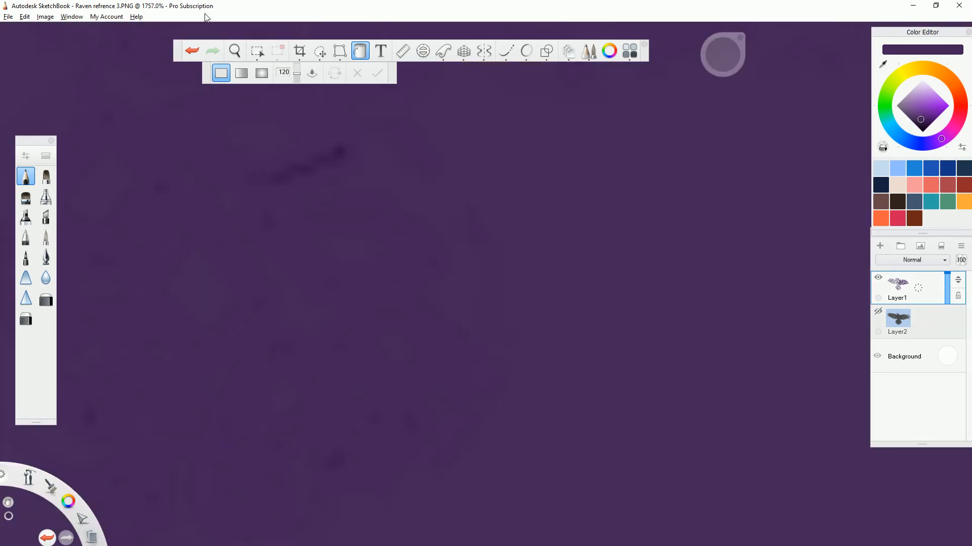
left_click(192, 50)
left_click(151, 493)
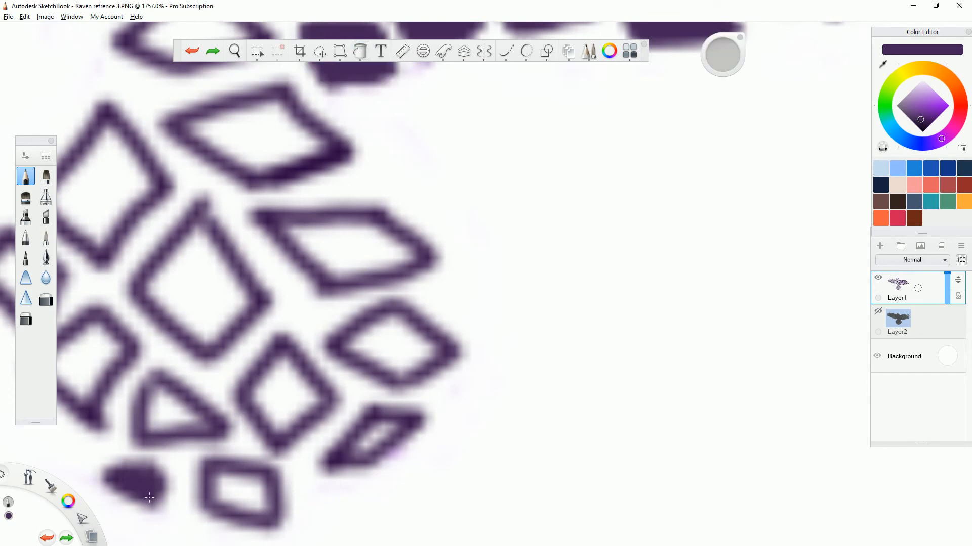
Flood fill the bottom tail quadrilateral and the four pieces up the tail's right side.
left_click(366, 52)
left_click(256, 493)
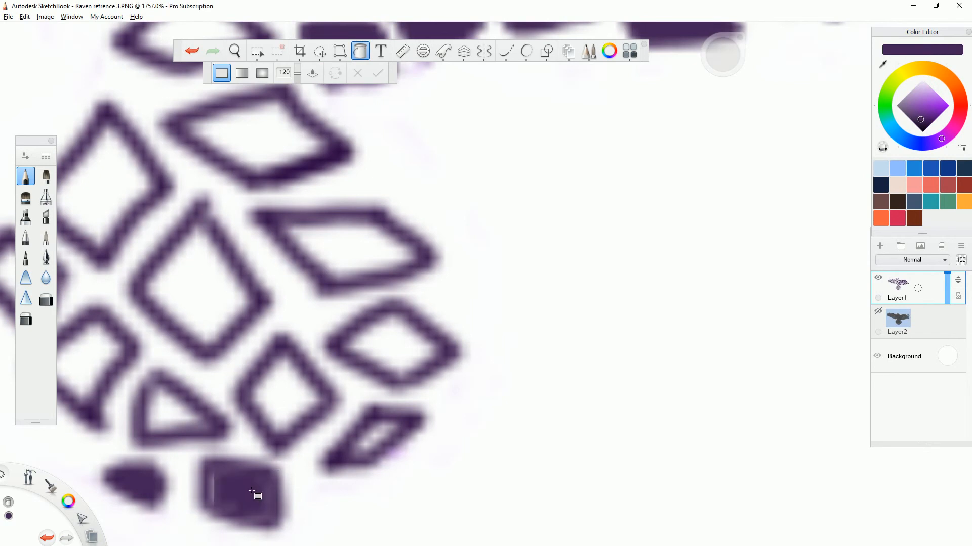
left_click(373, 450)
left_click(304, 404)
left_click(407, 357)
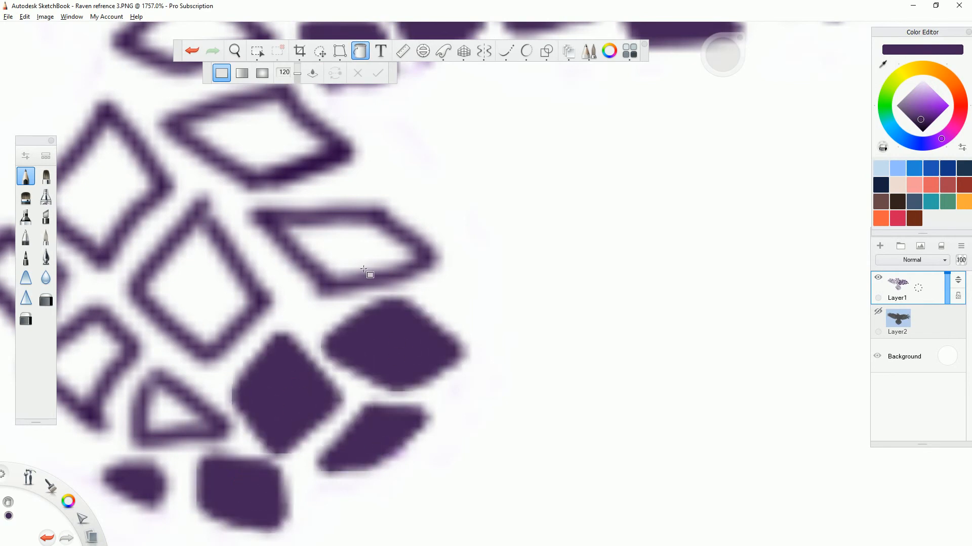
left_click(363, 270)
Flood fill the tail's center diamond, the small triangle, and the three pieces along its left side.
left_click(191, 289)
left_click(171, 419)
left_click(103, 367)
left_click(105, 369)
scroll(494, 319, "down", 3)
scroll(333, 305, "up", 2)
left_click(332, 304)
left_click(332, 305)
left_click(378, 255)
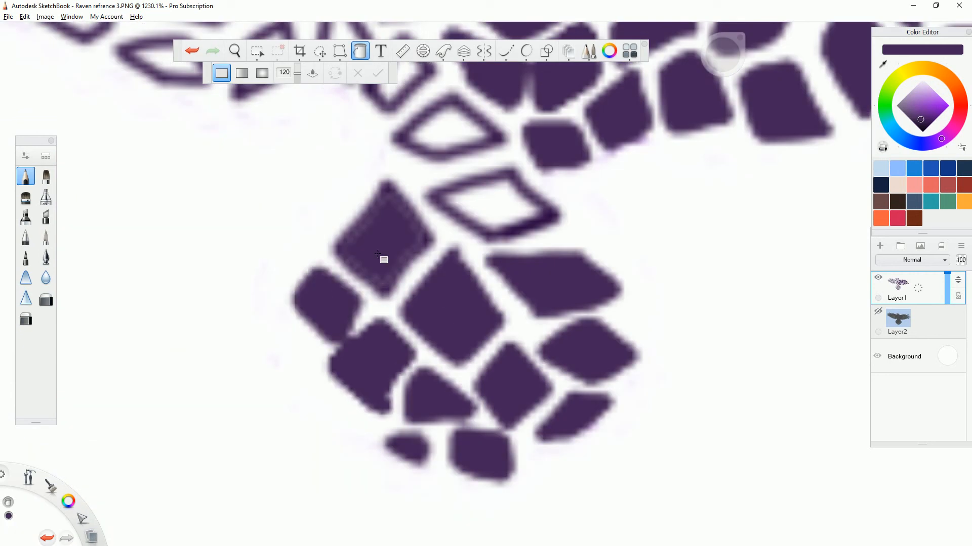
Flood fill the two quadrilaterals joining the tail to the body and five pieces up through the body.
left_click(480, 206)
left_click(459, 133)
scroll(420, 304, "down", 3)
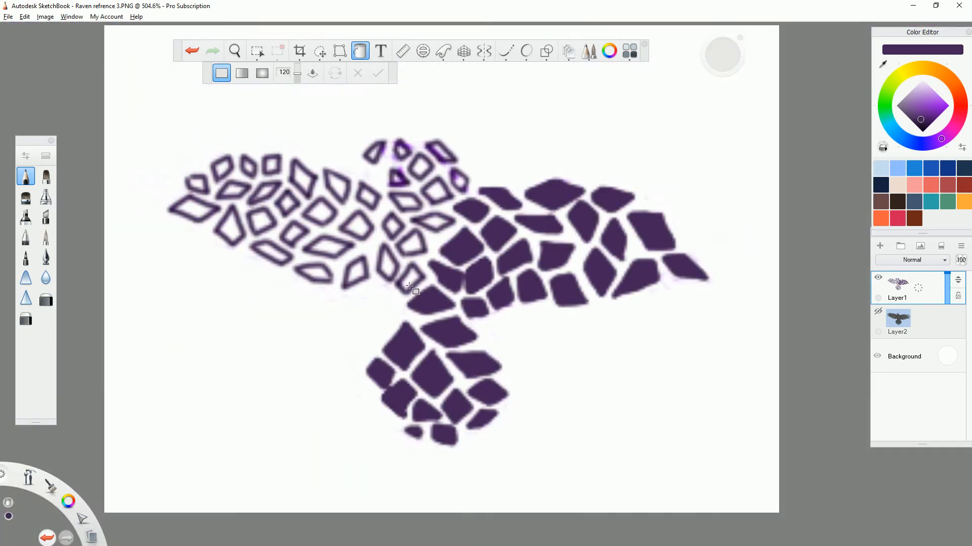
scroll(420, 304, "up", 4)
left_click(420, 278)
left_click(373, 245)
left_click(429, 181)
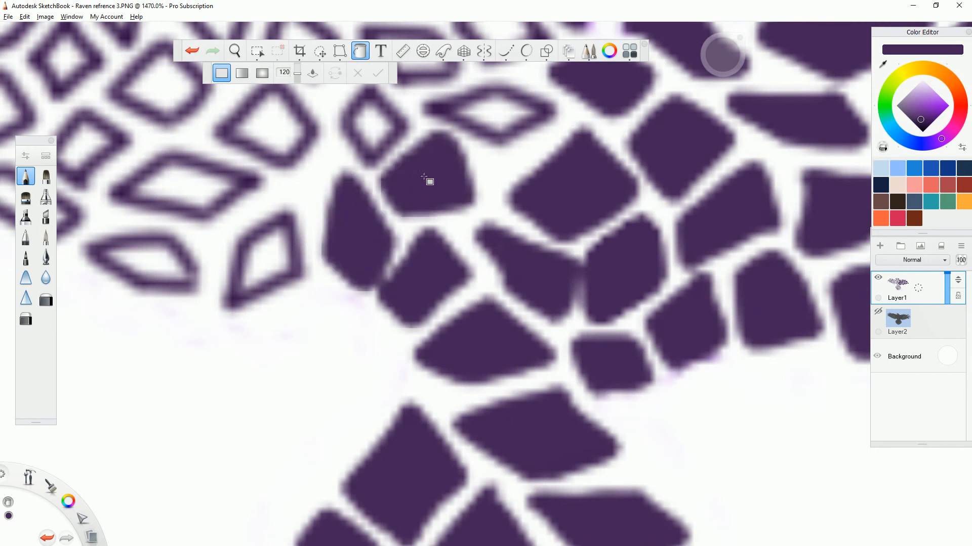
left_click(387, 144)
left_click(470, 111)
Flood fill six quadrilaterals at the base and along the lower edge of the left wing.
left_click(277, 231)
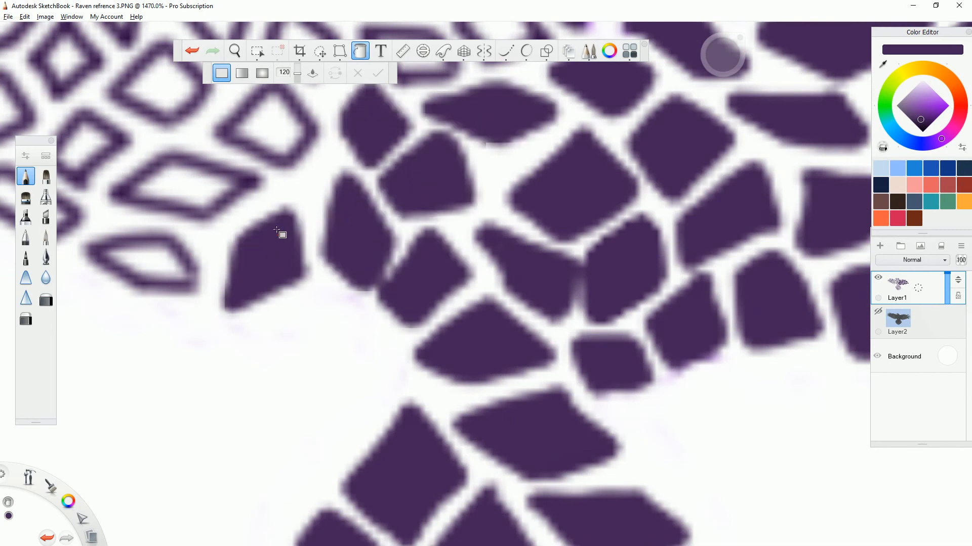
left_click(282, 130)
left_click(195, 196)
left_click(158, 263)
scroll(489, 247, "down", 1)
scroll(489, 245, "down", 3)
scroll(336, 200, "up", 3)
left_click(451, 299)
left_click(489, 265)
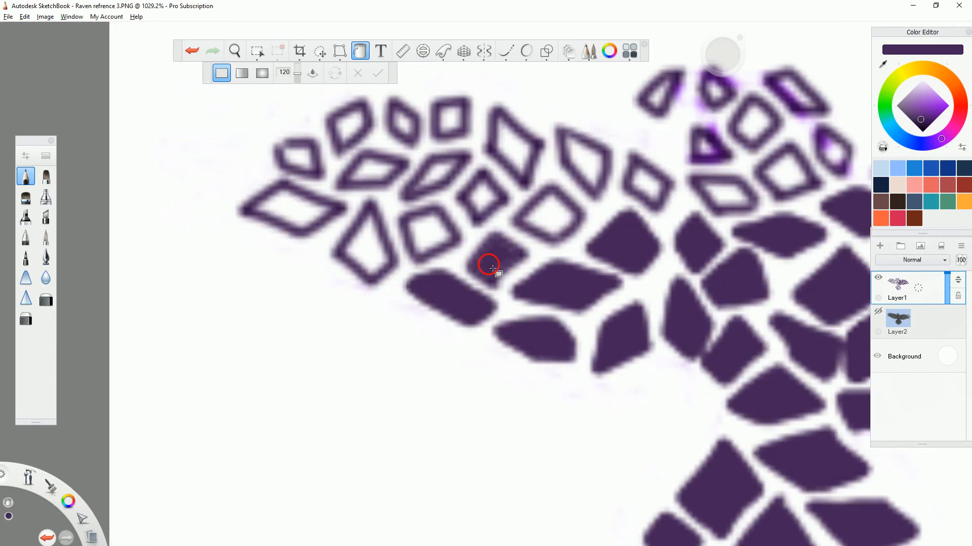
Flood fill five quadrilaterals from the middle of the left wing out to its lowest wingtip piece.
left_click(543, 222)
left_click(481, 202)
left_click(441, 240)
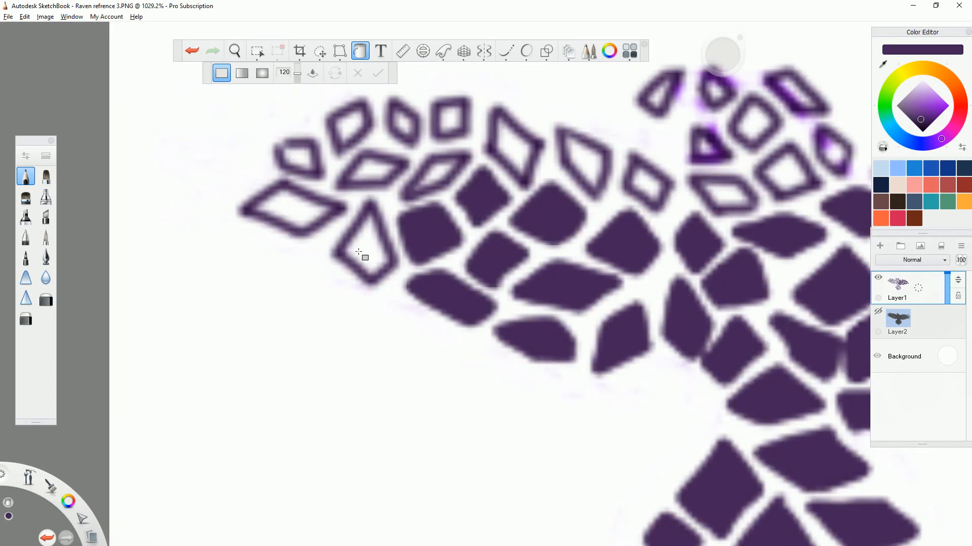
left_click(360, 251)
left_click(295, 215)
Flood fill five quadrilaterals on the upper part of the left wing near its tip.
left_click(296, 154)
left_click(359, 134)
left_click(369, 168)
left_click(443, 171)
left_click(407, 125)
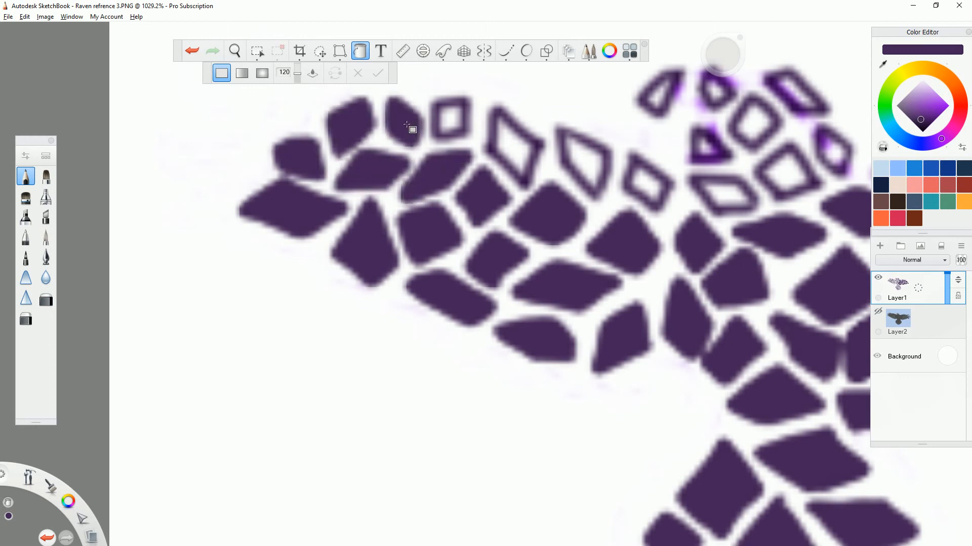
Flood fill the four remaining pieces on the left wing's upper edge, undoing and redoing the fill nearest the neck.
left_click(450, 117)
left_click(510, 138)
left_click(589, 159)
left_click(637, 184)
left_click(637, 184)
left_click(193, 49)
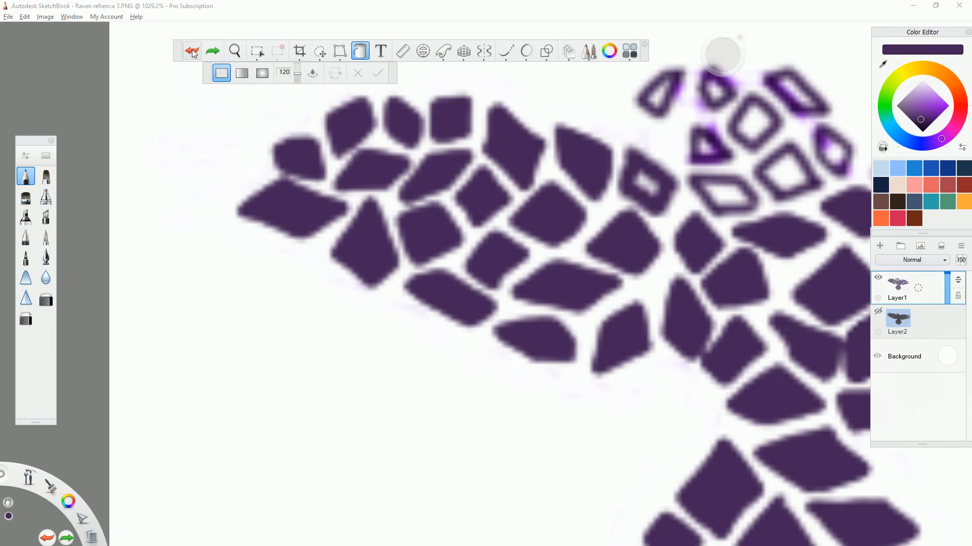
left_click(192, 50)
left_click(653, 188)
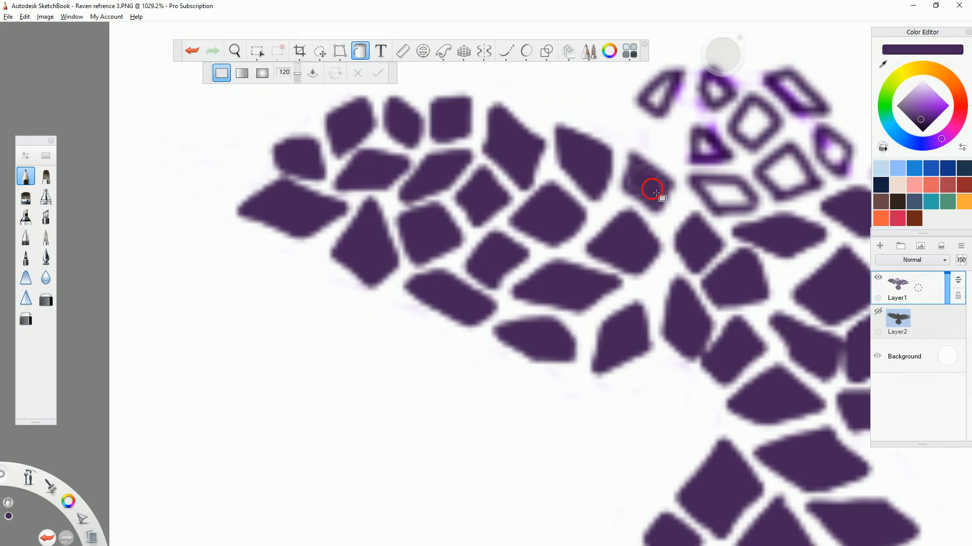
Flood fill the two neck quadrilaterals and the diamond in the head's center, undoing two stray fills along the way.
left_click(736, 191)
left_click(709, 157)
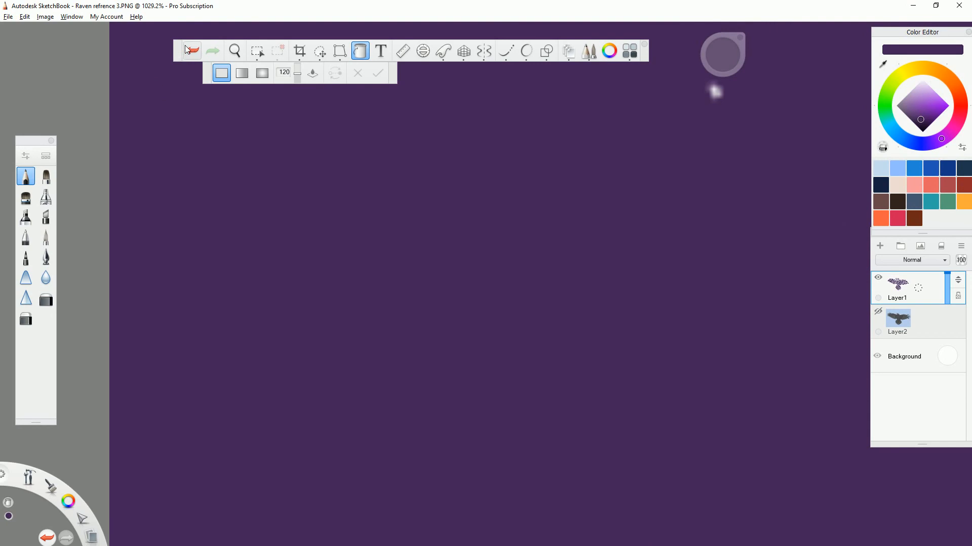
left_click(186, 48)
scroll(622, 177, "down", 3)
scroll(622, 178, "up", 4)
left_click(621, 176)
left_click(662, 152)
left_click(194, 52)
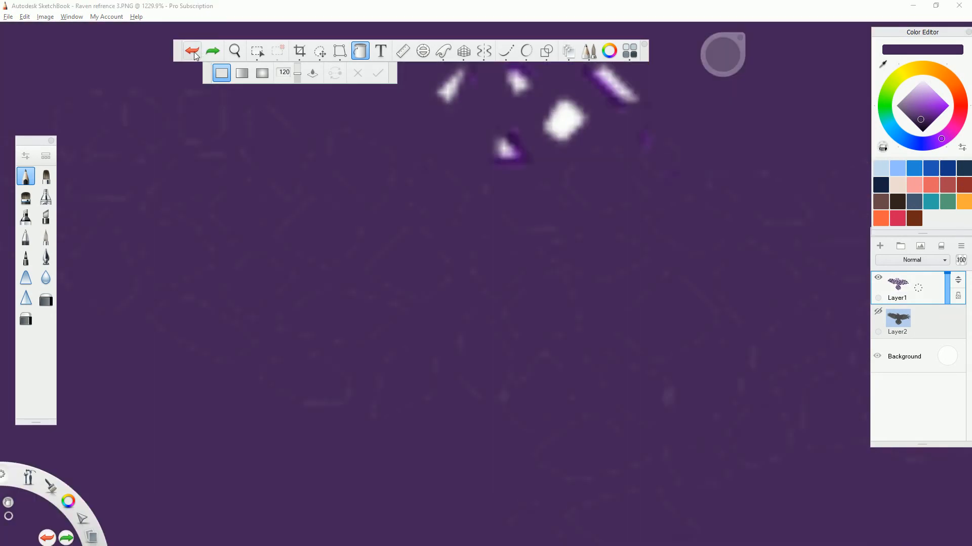
left_click(571, 123)
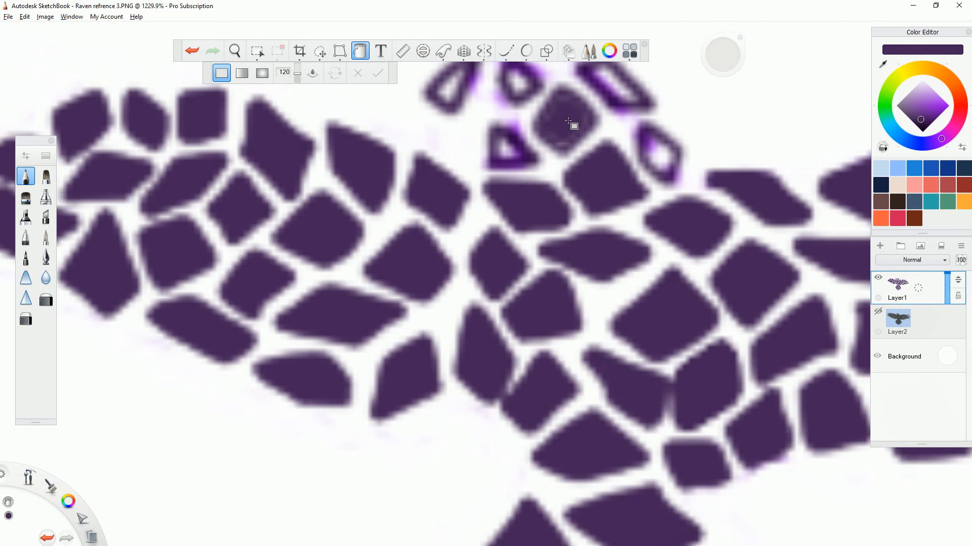
Flood fill the three quadrilaterals across the top of the head.
left_click(629, 83)
left_click(513, 92)
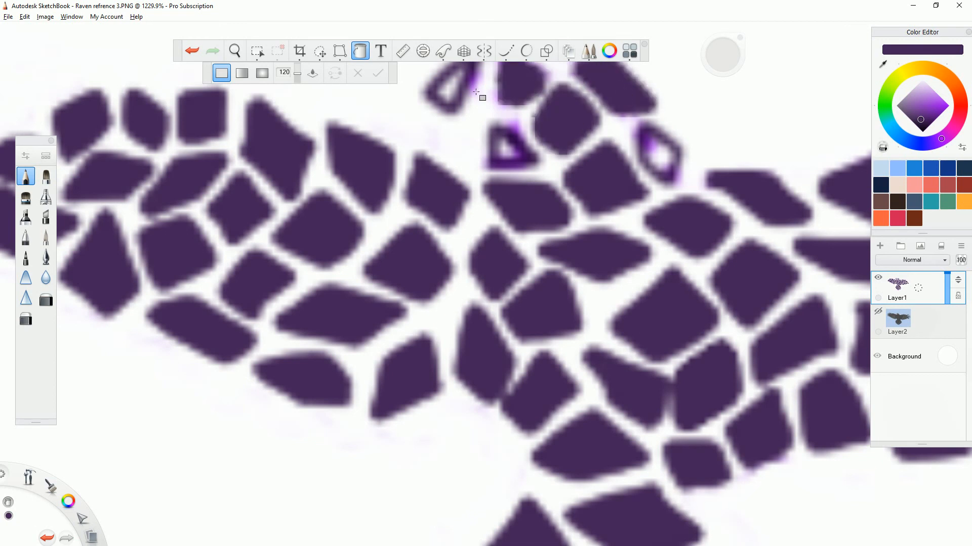
left_click(448, 96)
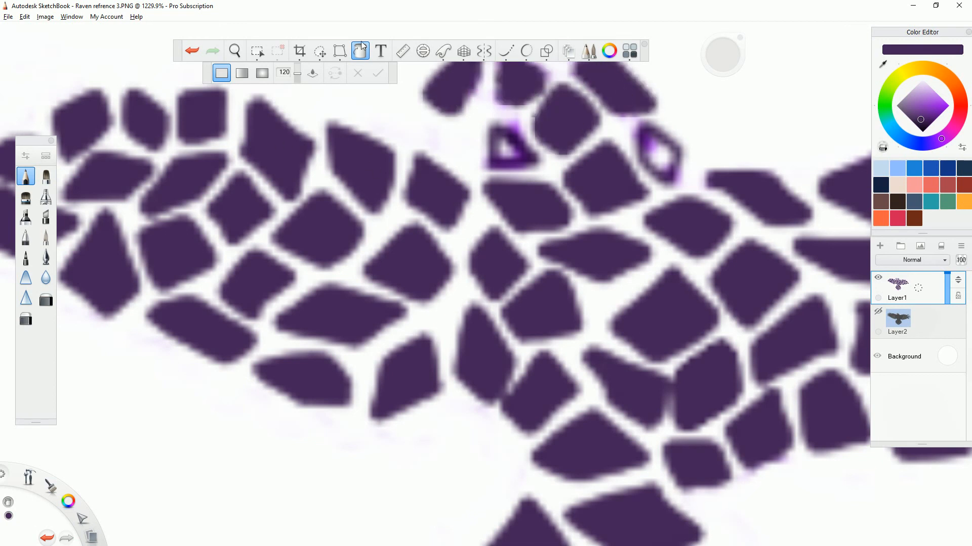
Color in the two remaining small pieces on either side of the head with the pencil.
left_click(508, 157)
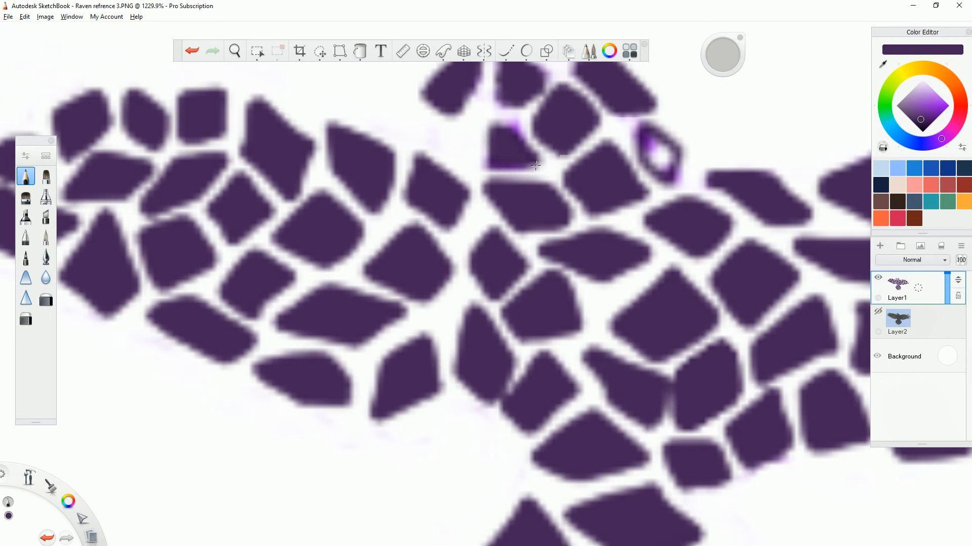
mouse_move(660, 150)
left_mouse_down()
mouse_move(676, 177)
mouse_move(663, 147)
mouse_move(669, 178)
mouse_move(653, 148)
left_mouse_up()
scroll(674, 161, "down", 6)
scroll(304, 208, "down", 3)
scroll(401, 208, "up", 2)
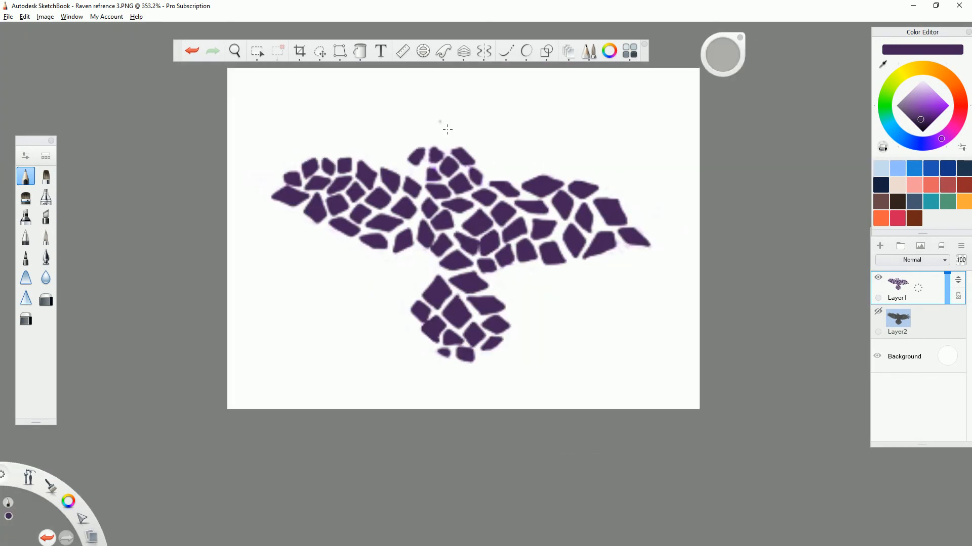
Draw a solid dark purple diamond above the head with the pencil.
scroll(445, 127, "up", 5)
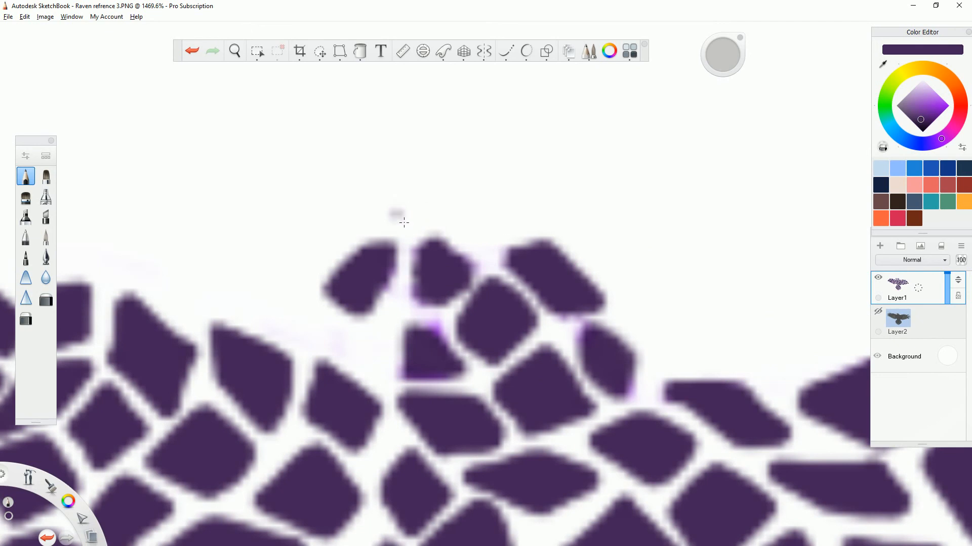
mouse_move(397, 216)
left_mouse_down()
mouse_move(483, 189)
mouse_move(540, 218)
mouse_move(494, 237)
mouse_move(412, 223)
mouse_move(478, 220)
mouse_move(441, 215)
mouse_move(487, 197)
mouse_move(518, 213)
mouse_move(479, 229)
mouse_move(511, 220)
mouse_move(483, 222)
mouse_move(487, 205)
mouse_move(436, 210)
mouse_move(476, 199)
mouse_move(452, 222)
left_mouse_up()
scroll(451, 195, "down", 5)
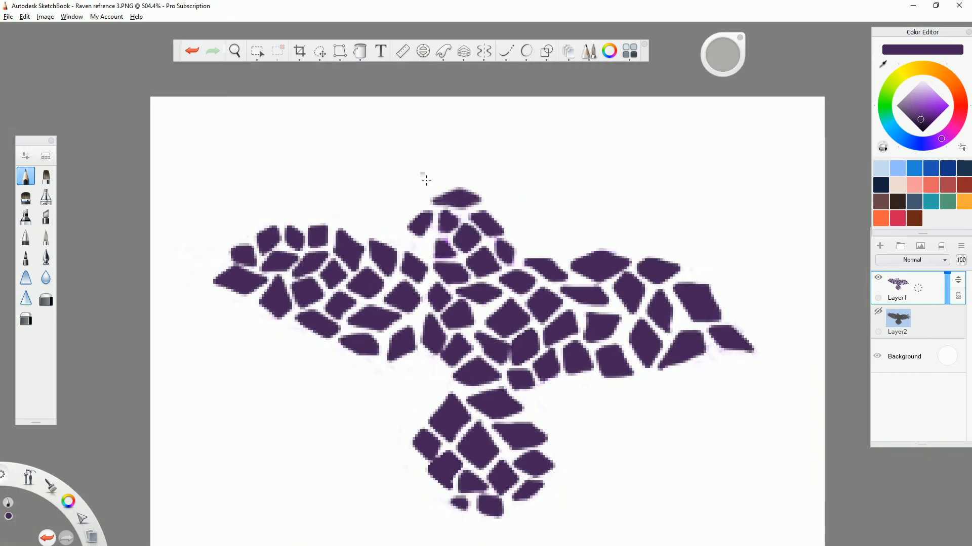
scroll(426, 179, "down", 2)
scroll(440, 199, "up", 3)
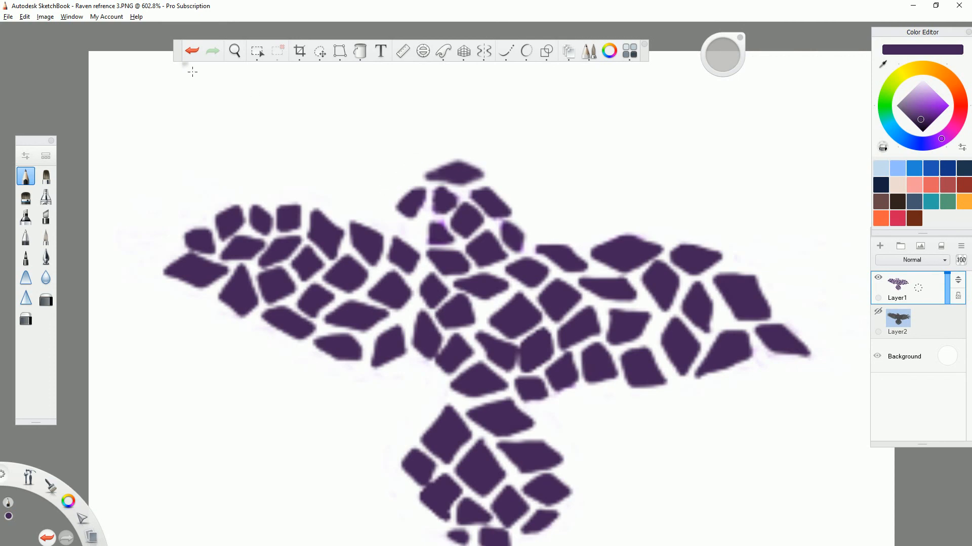
Erase the outer quadrilateral on the head's left side with the hard eraser and return to the pencil.
left_click(47, 301)
left_click(26, 319)
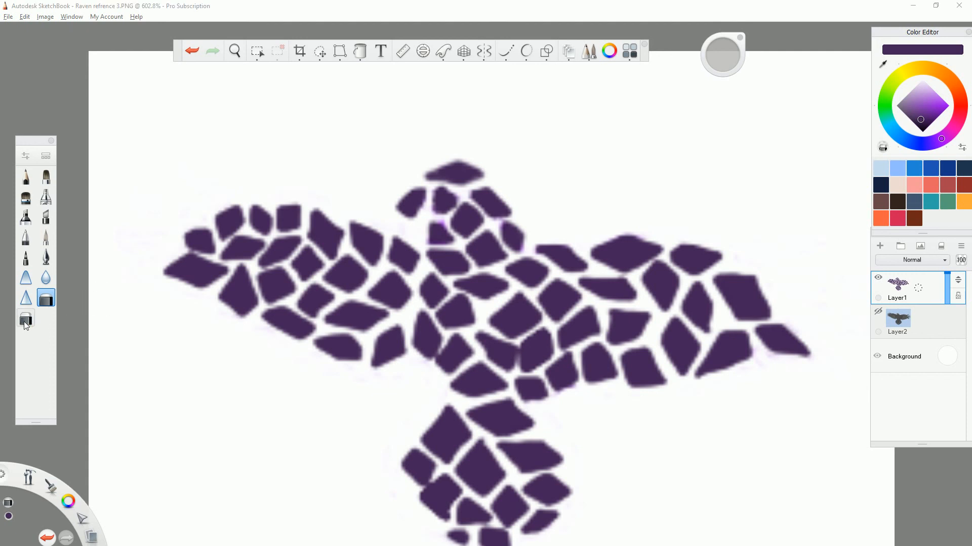
mouse_move(409, 209)
left_mouse_down()
mouse_move(415, 222)
mouse_move(425, 194)
left_mouse_up()
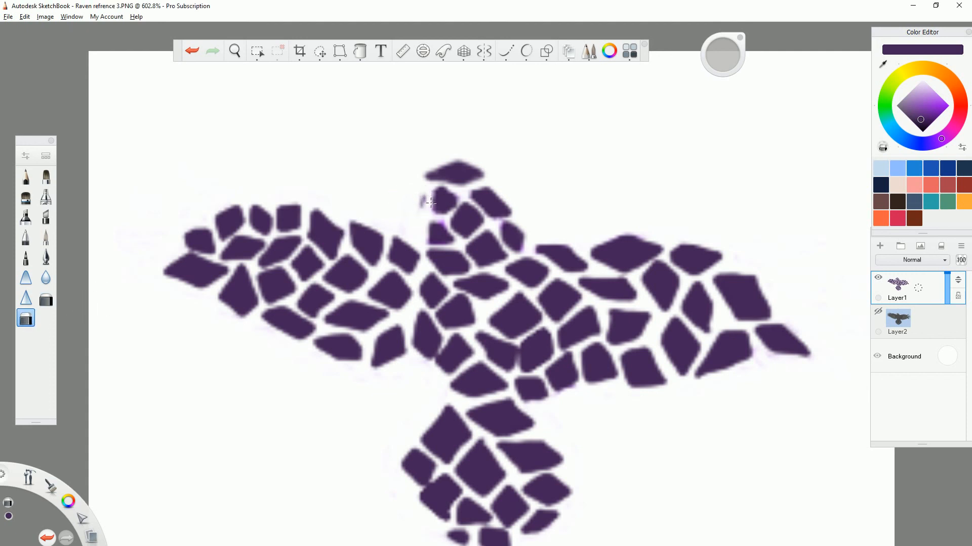
scroll(324, 164, "up", 4)
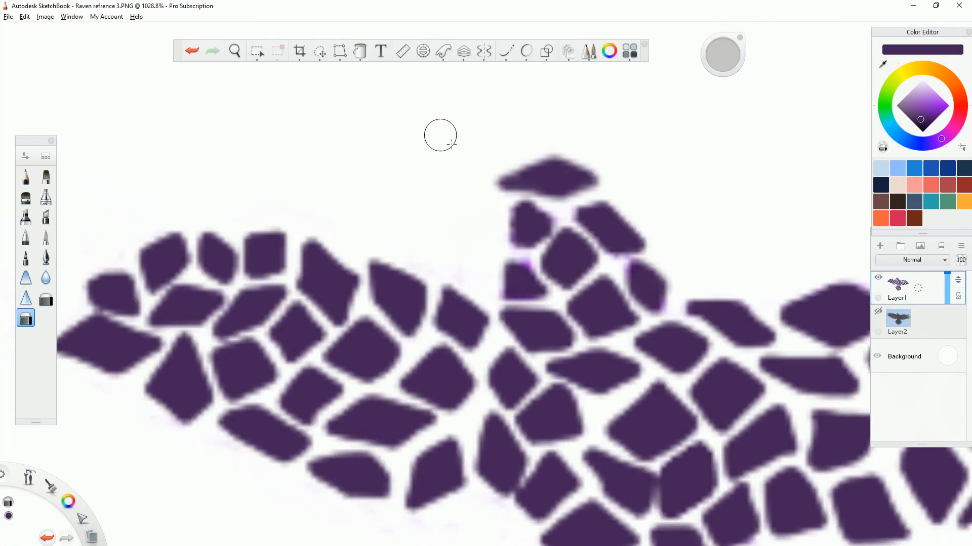
left_click(26, 176)
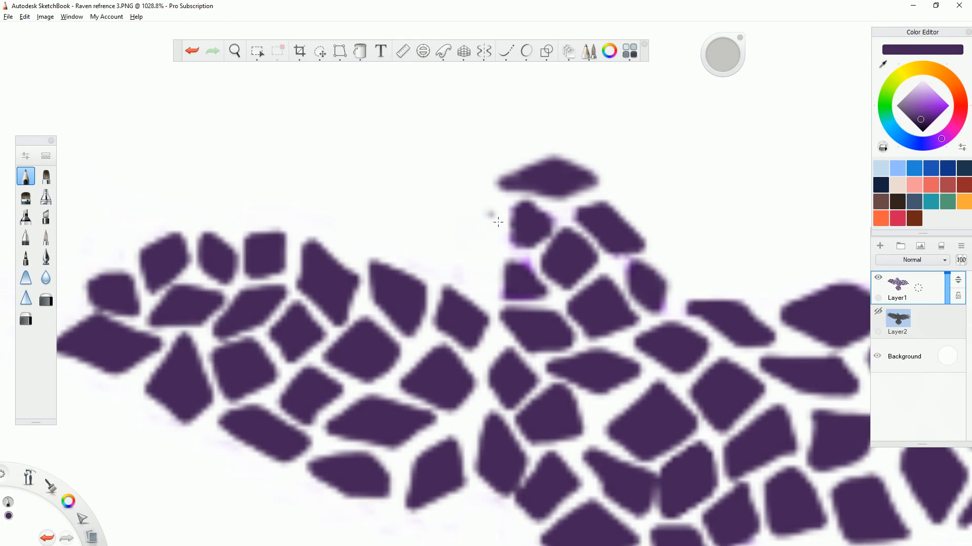
Draw two solid dark purple quadrilaterals, one above the other, to the left of the head with the pencil to form an open beak.
scroll(624, 217, "down", 9)
scroll(663, 217, "up", 4)
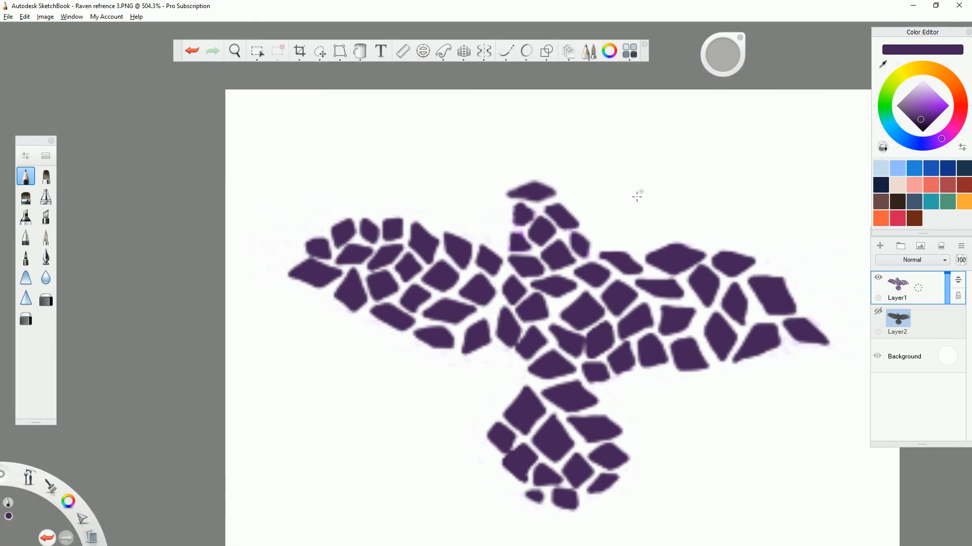
scroll(497, 204, "up", 2)
scroll(511, 215, "up", 3)
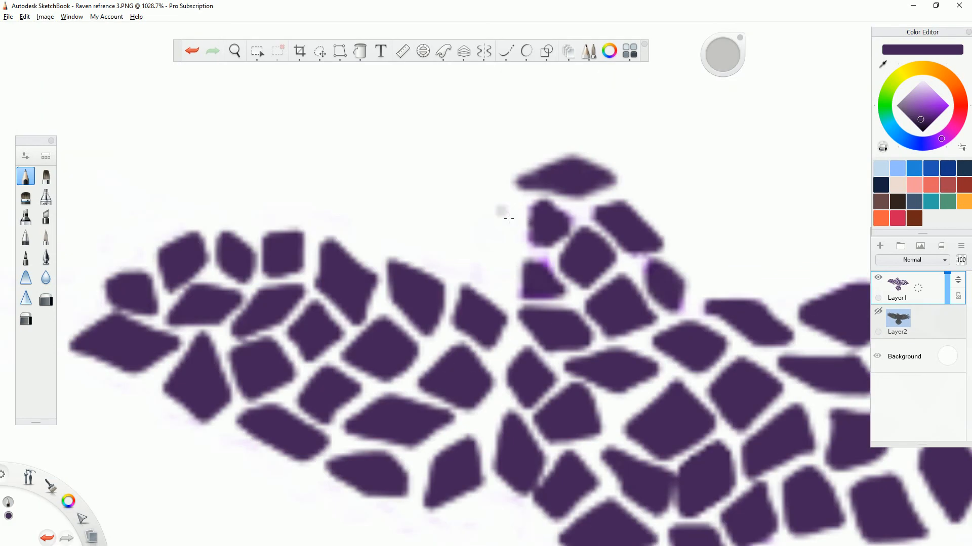
left_click_drag(513, 214, 512, 214)
left_click(454, 199)
left_click(424, 216)
left_click_drag(421, 219, 515, 245)
left_click(516, 240)
left_click(513, 246)
left_click(493, 271)
left_click(480, 253)
left_click(450, 260)
mouse_move(452, 271)
left_mouse_down()
mouse_move(492, 270)
mouse_move(520, 249)
mouse_move(478, 242)
mouse_move(445, 261)
mouse_move(494, 268)
mouse_move(511, 243)
mouse_move(463, 263)
left_mouse_up()
mouse_move(506, 205)
left_mouse_down()
mouse_move(468, 232)
mouse_move(430, 222)
mouse_move(449, 200)
mouse_move(518, 216)
mouse_move(450, 200)
mouse_move(500, 213)
mouse_move(466, 219)
mouse_move(453, 216)
mouse_move(454, 205)
mouse_move(437, 219)
mouse_move(459, 210)
mouse_move(446, 219)
mouse_move(490, 219)
mouse_move(442, 227)
mouse_move(463, 207)
mouse_move(489, 216)
mouse_move(453, 217)
left_mouse_up()
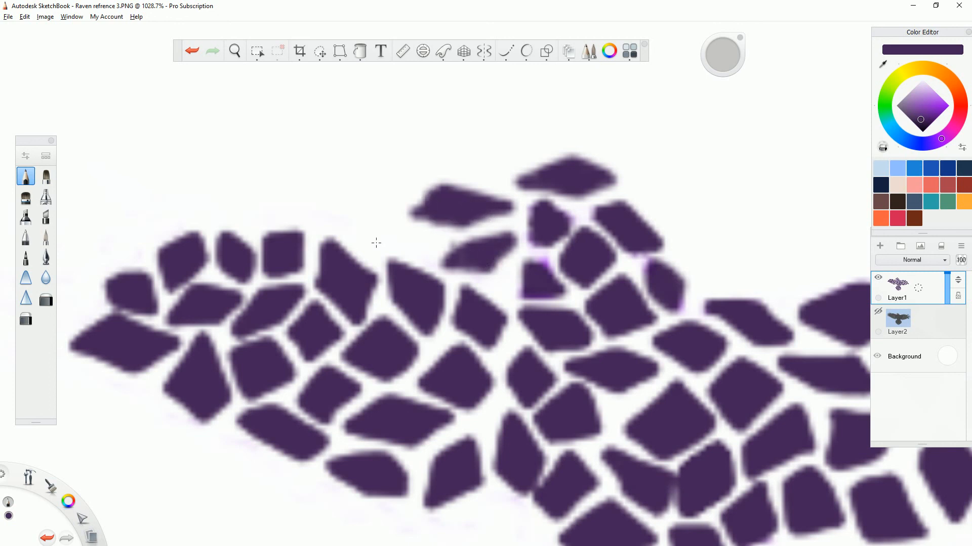
scroll(376, 243, "down", 6)
scroll(317, 336, "up", 2)
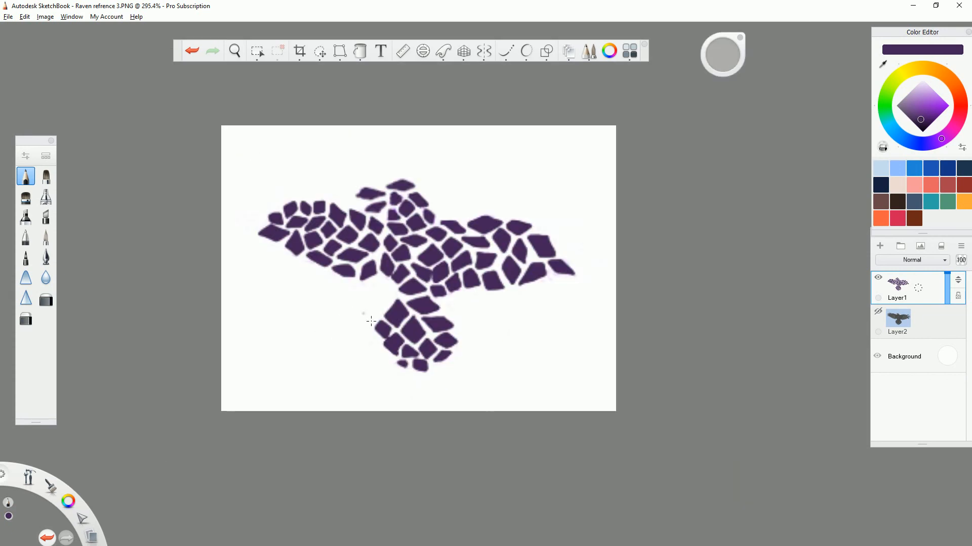
left_click(8, 16)
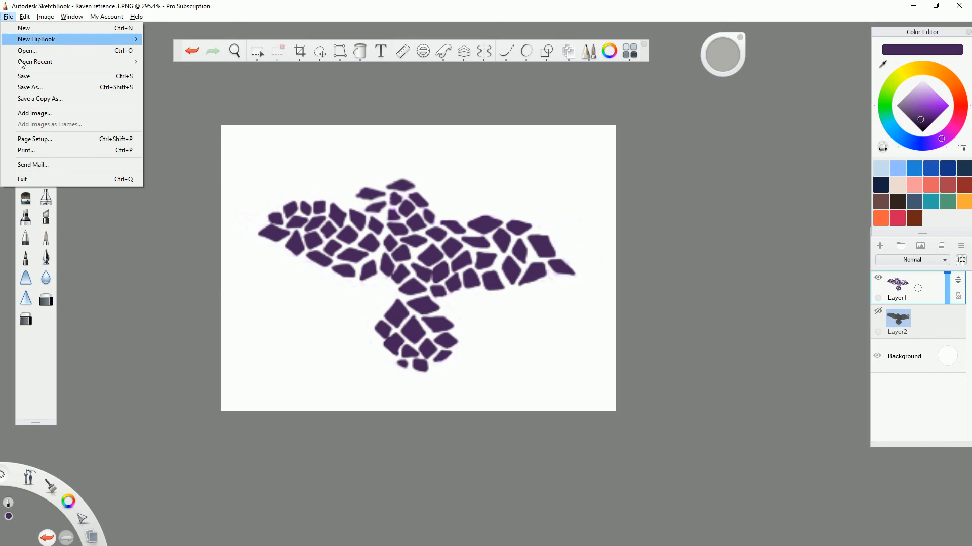
left_click(21, 77)
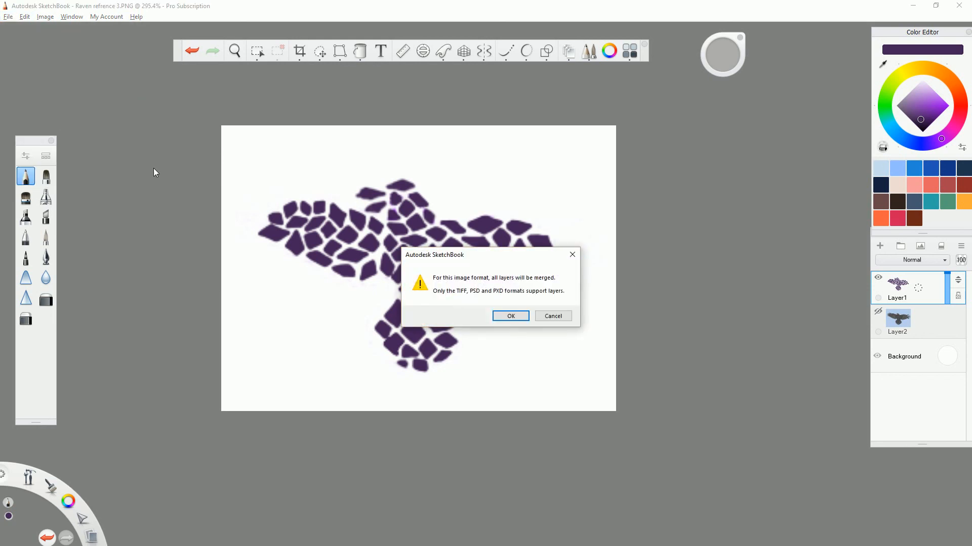
left_click(553, 316)
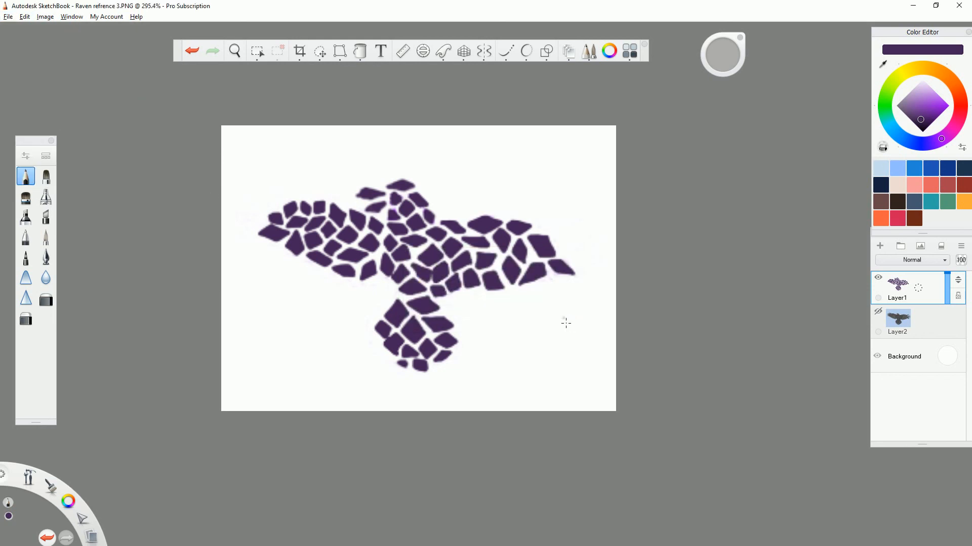
Delete Layer2 with the raven reference photo and hide the Background layer so the canvas is transparent.
left_click(878, 312)
left_click(933, 319)
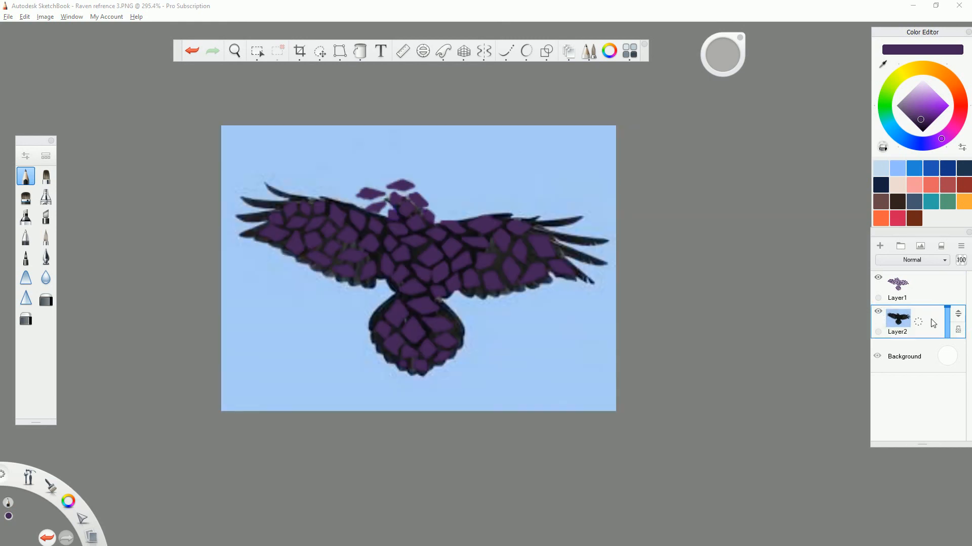
left_click(921, 325)
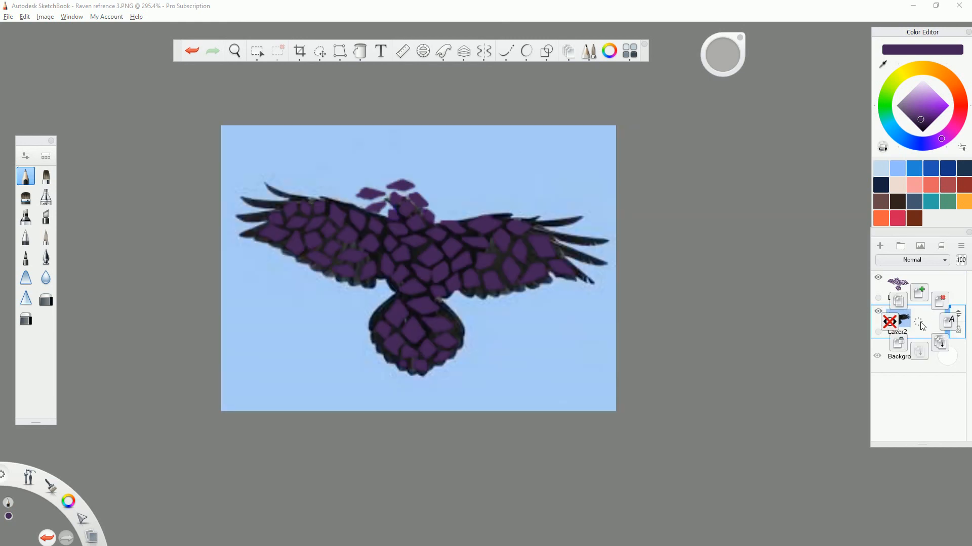
left_click(944, 304)
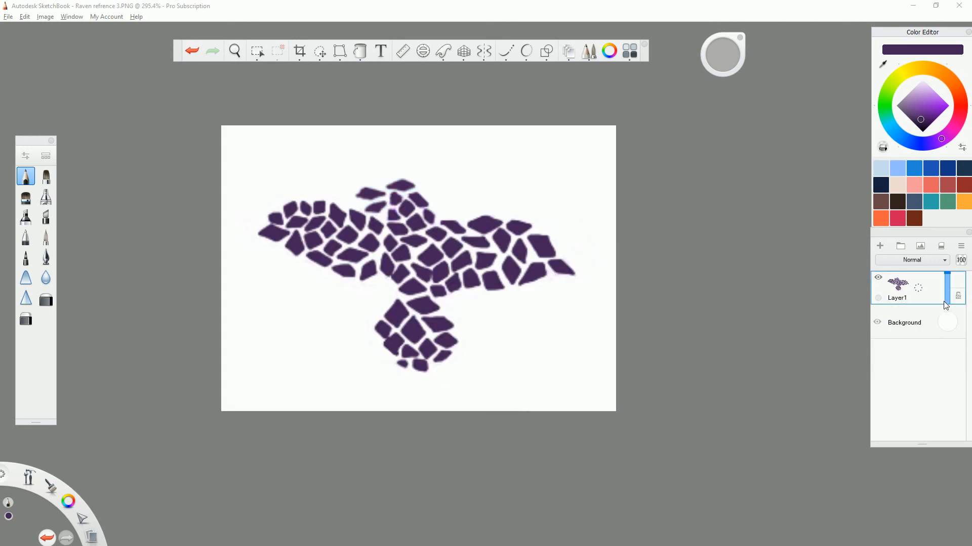
left_click(878, 323)
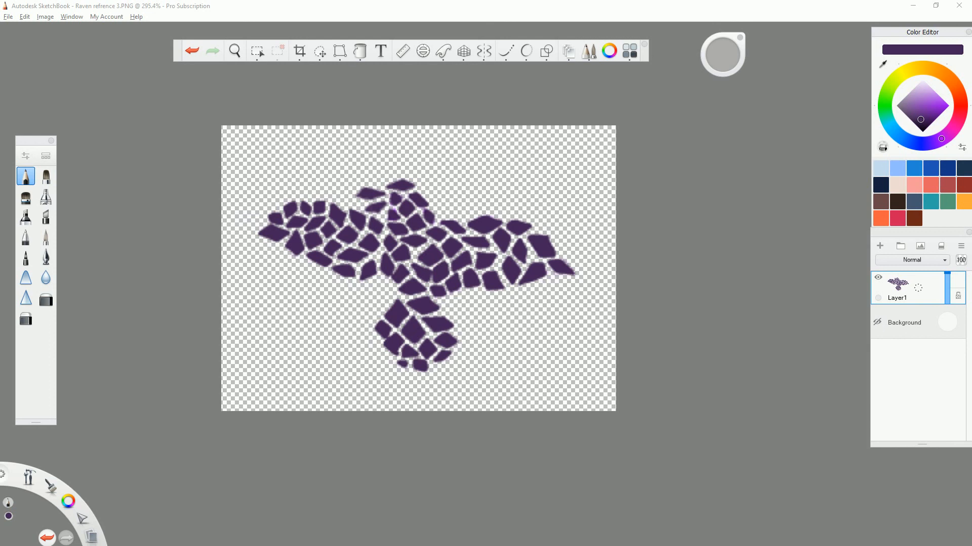
Save the mosaic as a PNG file named "Death's Diamond Bird (dark)2.png" in the refrence images folder.
left_click(9, 16)
left_click(61, 89)
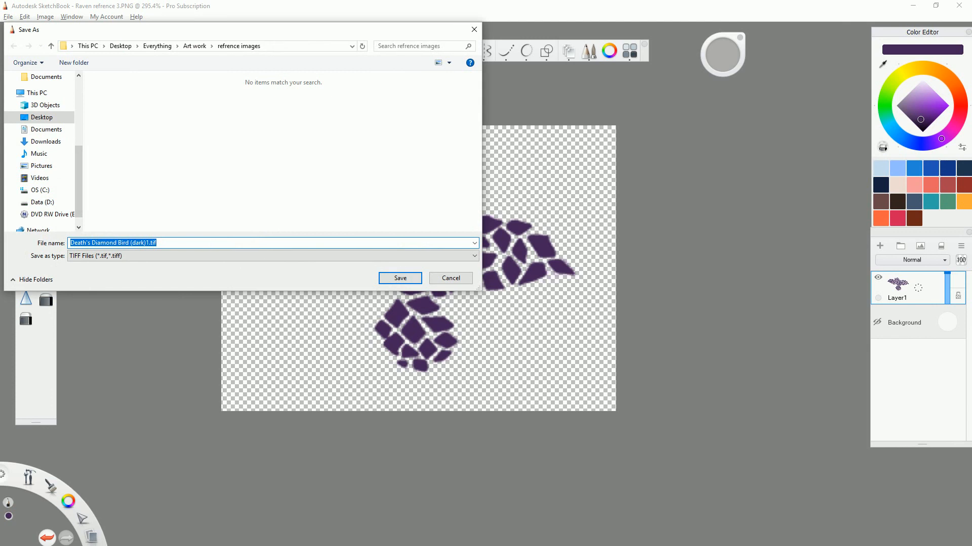
left_click(148, 243)
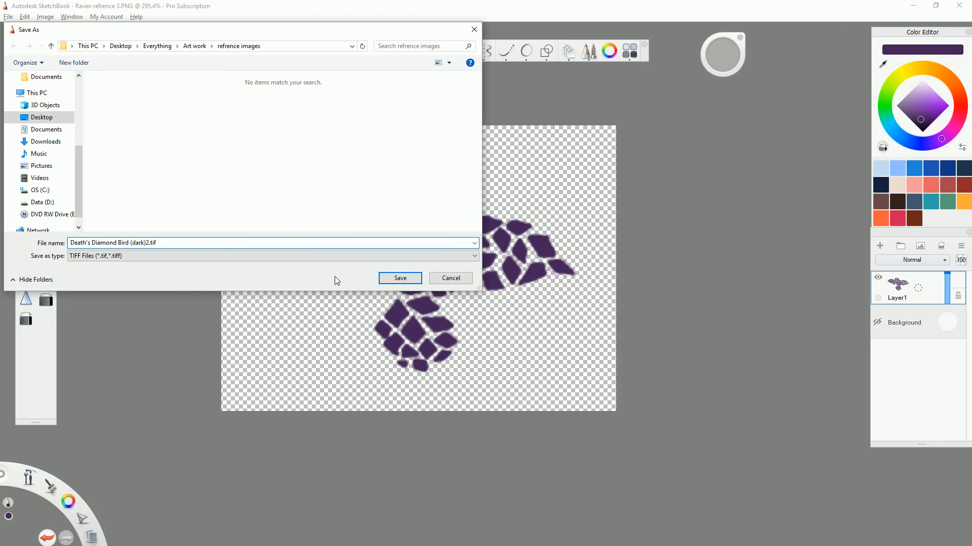
left_click(284, 256)
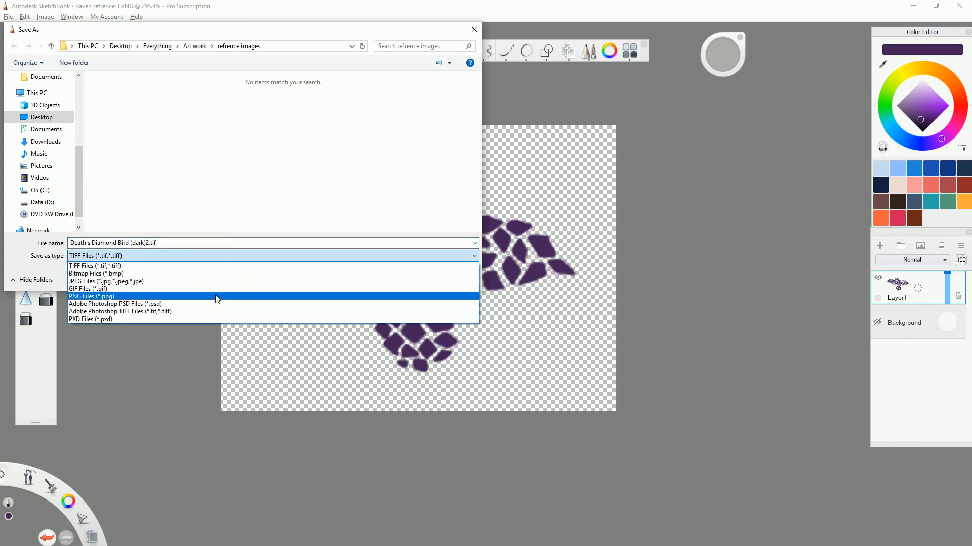
left_click(217, 296)
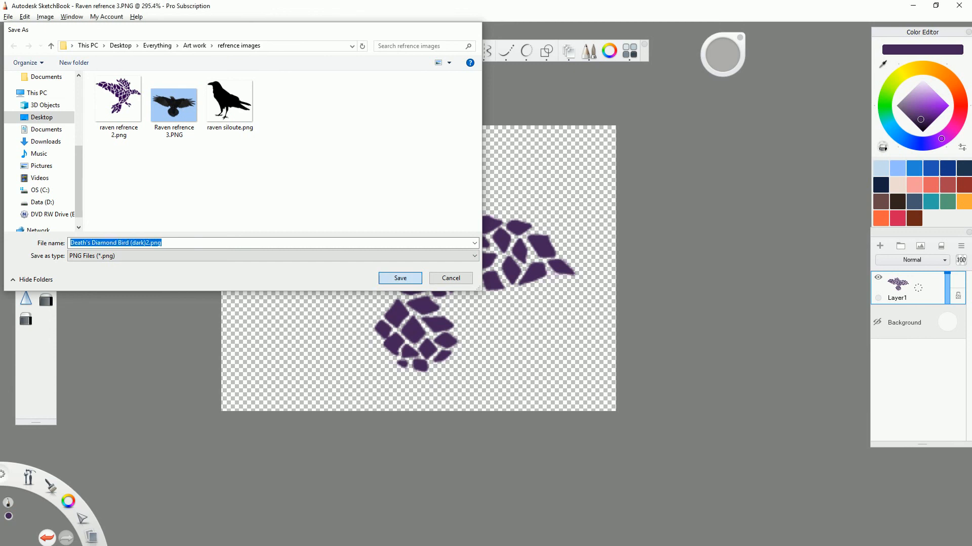
left_click(383, 282)
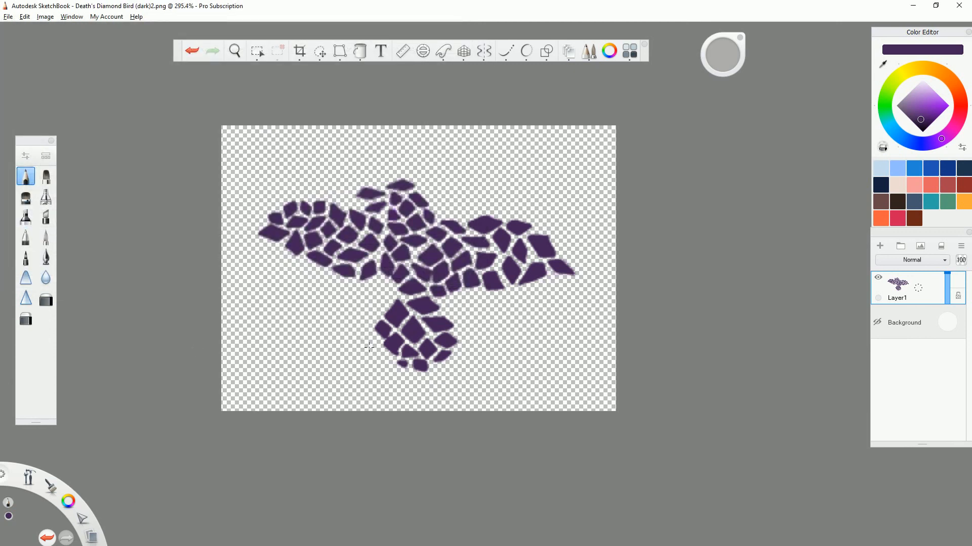